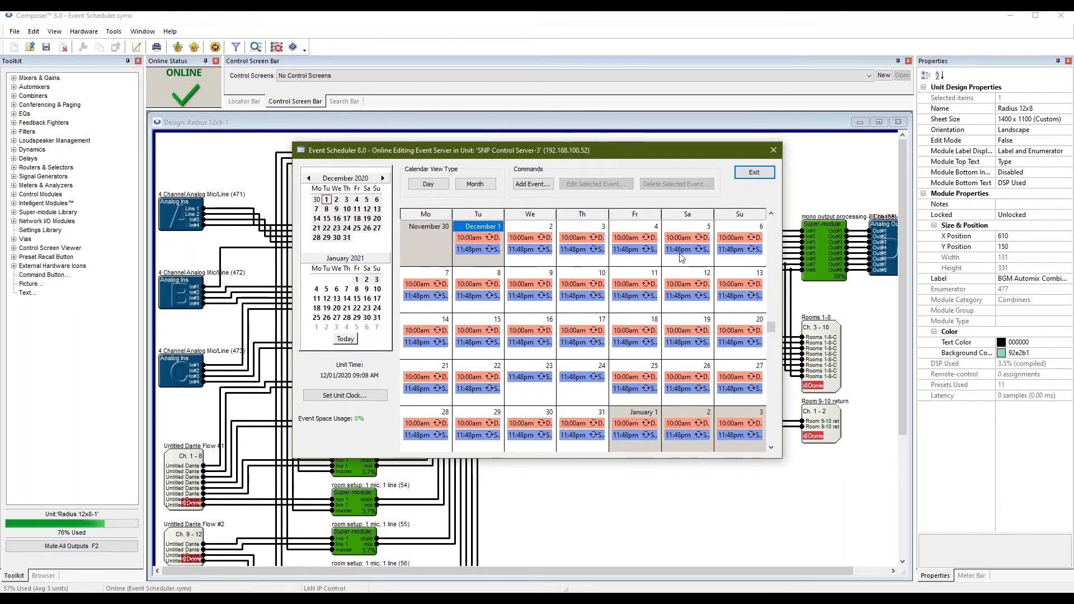
Move the December Event Scheduler calendar aside, then exit it to return to the Radius 12x8-1 design.
drag(647, 154, 504, 124)
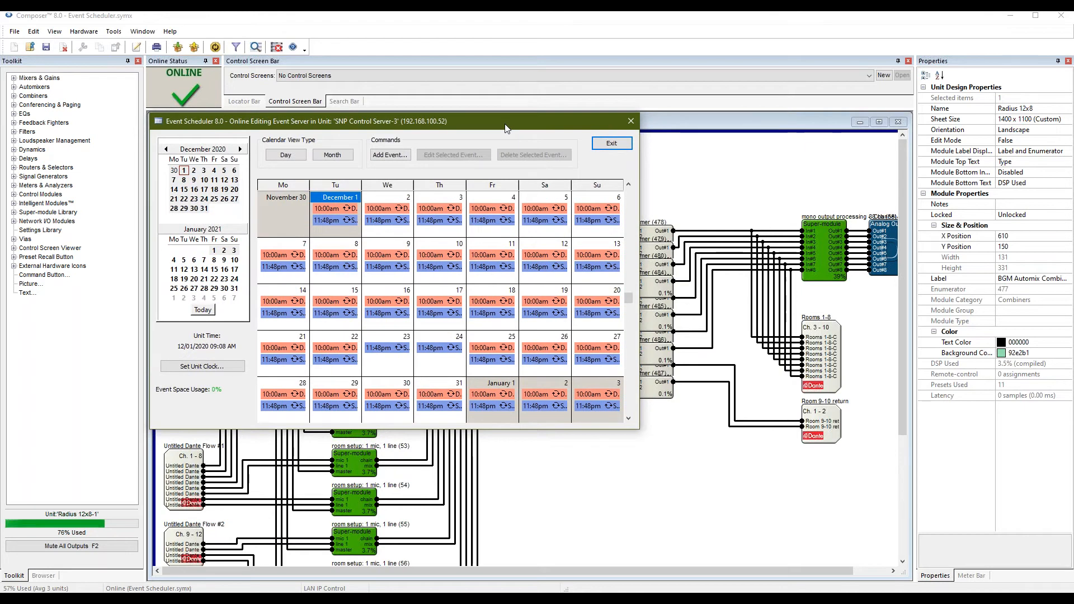
click(620, 146)
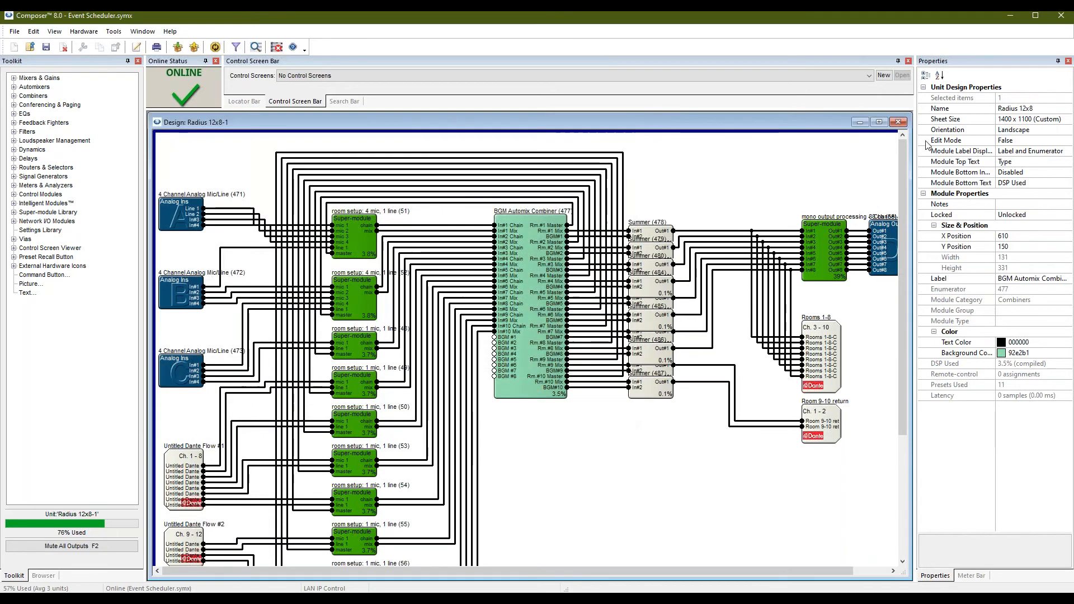
Close the Radius 12x8-1 design window and the Event Scheduler site file.
click(898, 122)
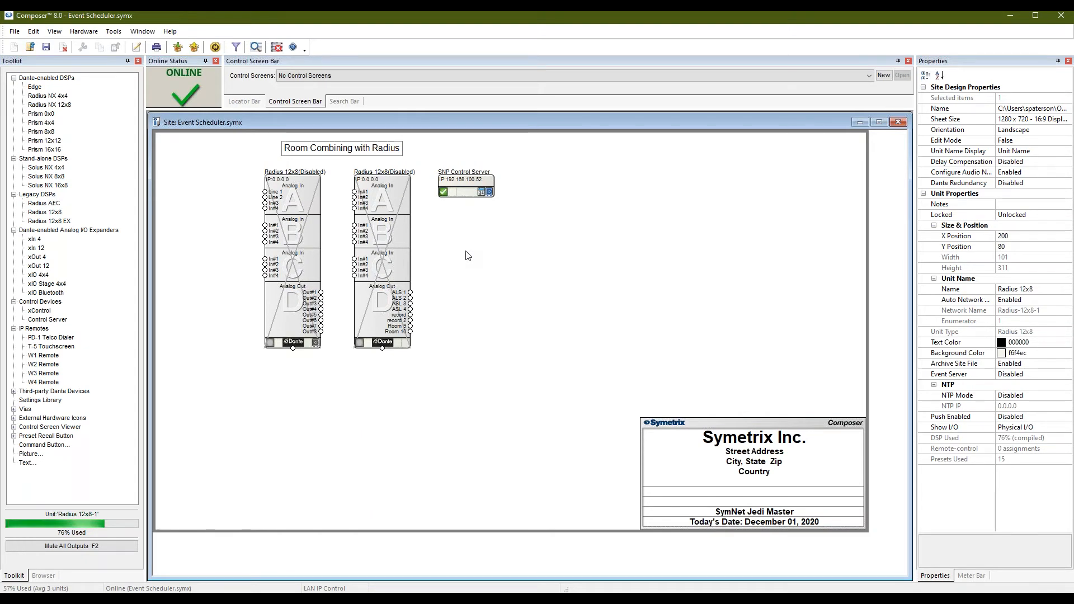
mouse_move(479, 193)
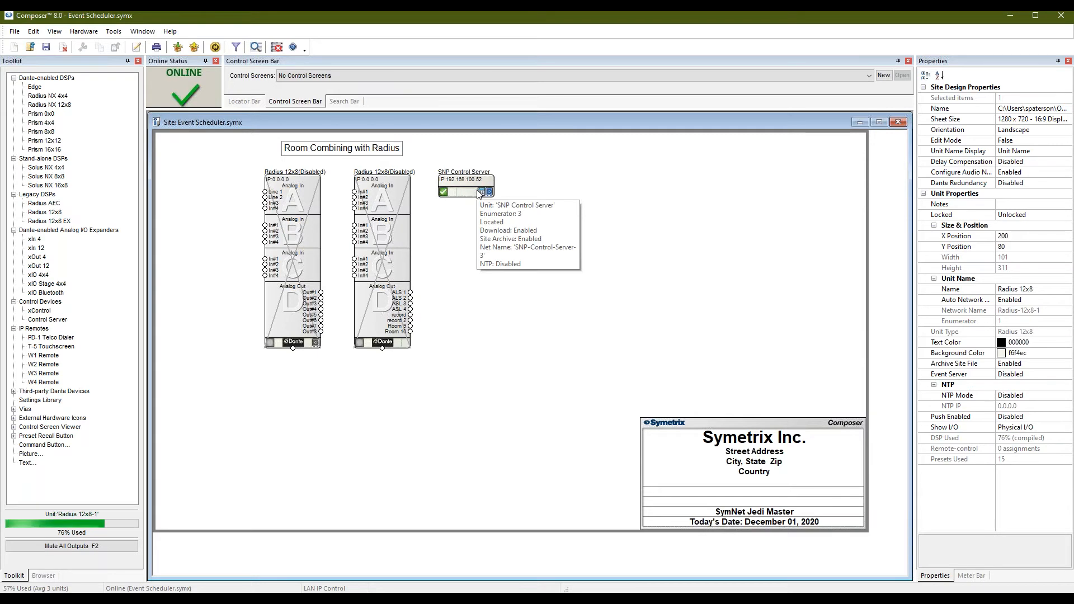
click(898, 123)
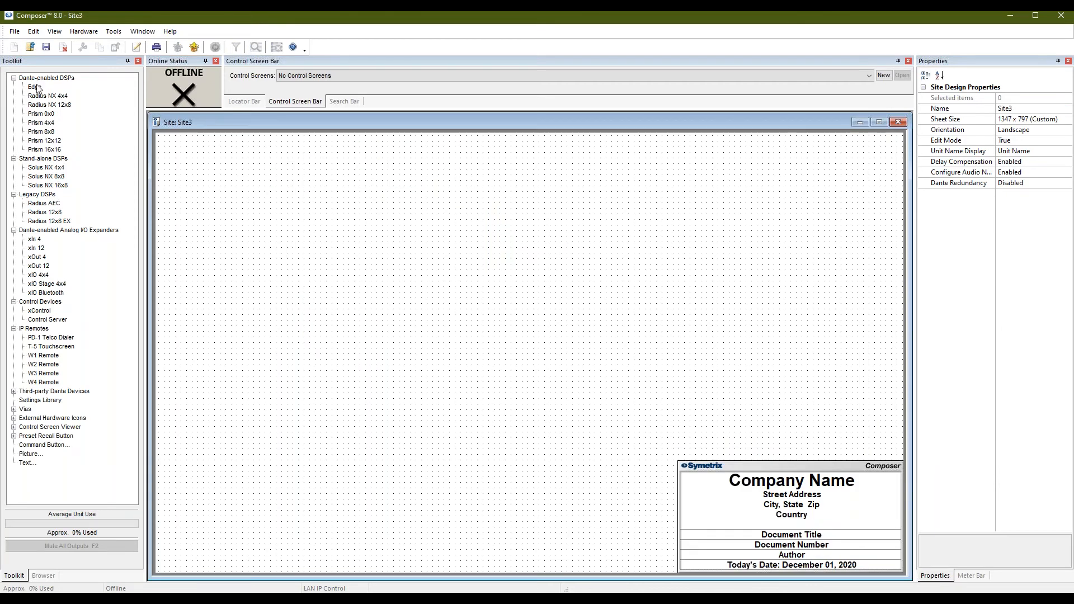
Place an Edge unit on Site3 and review its properties, closing them with OK.
drag(35, 89, 306, 186)
drag(359, 232, 476, 216)
drag(515, 354, 403, 263)
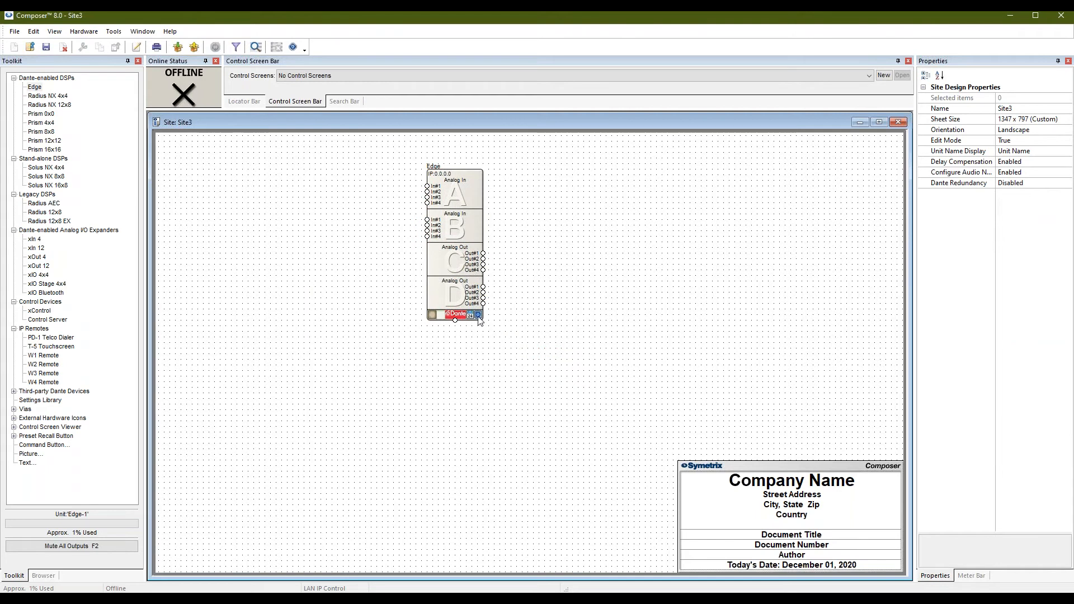
double_click(478, 316)
drag(634, 306, 755, 155)
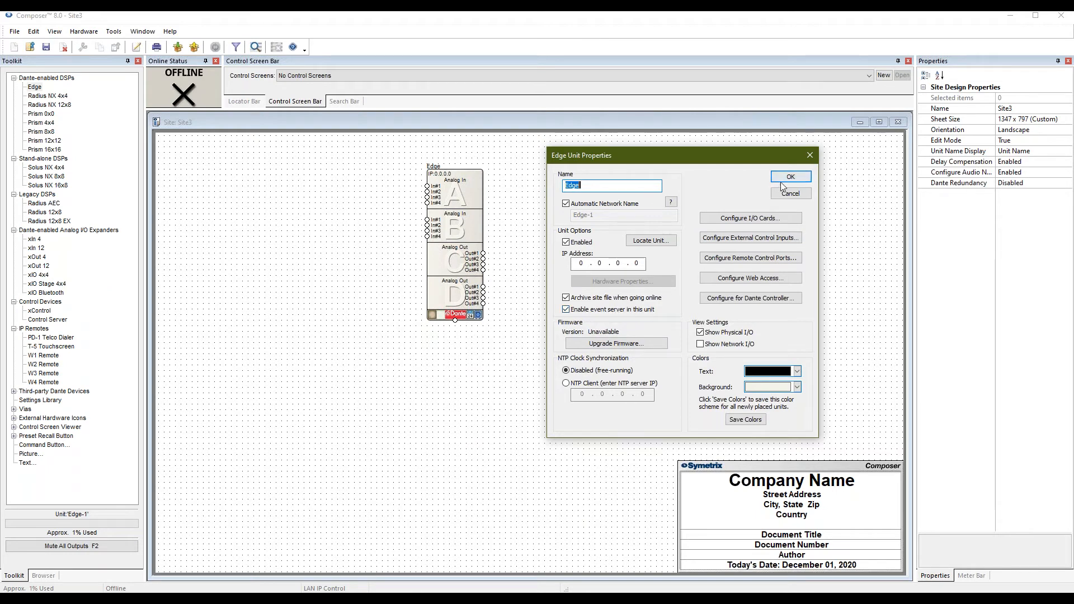
click(790, 177)
Delete the Edge unit and place a Radius NX 4x4 unit on Site3.
mouse_move(473, 321)
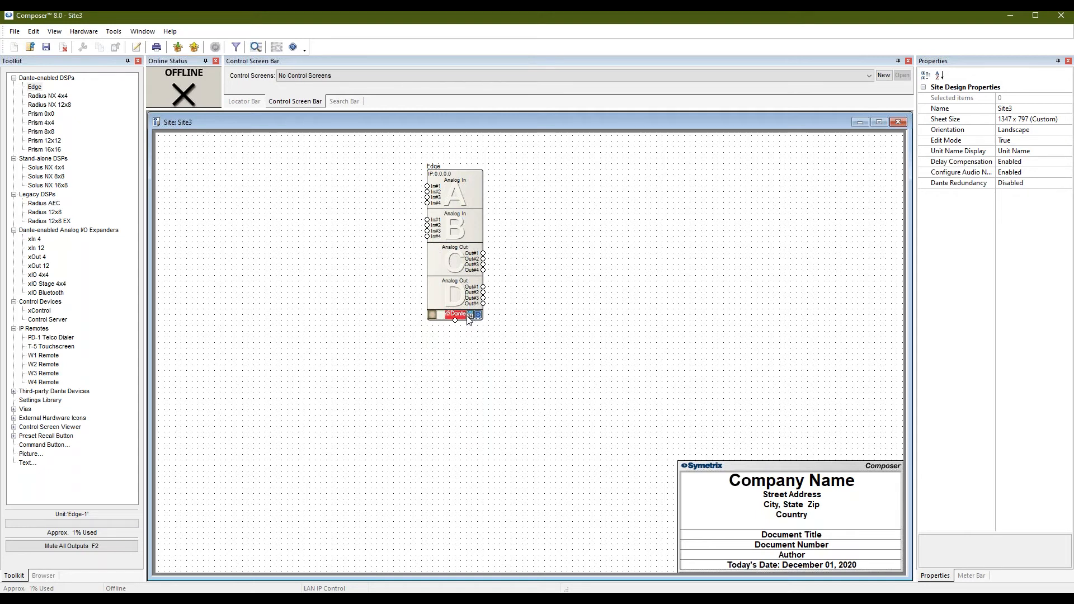
mouse_move(477, 211)
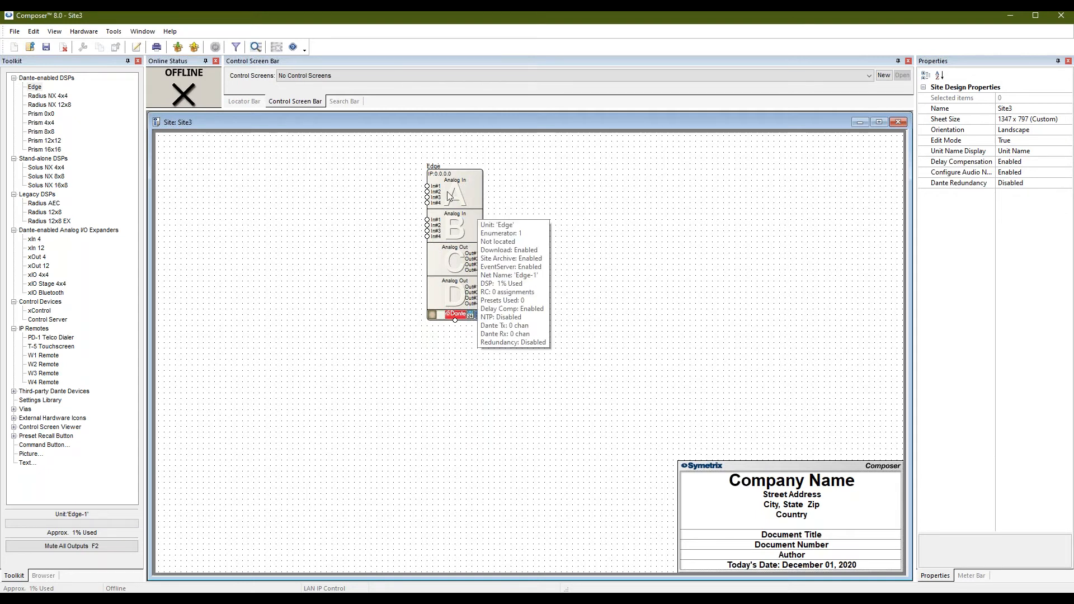
click(450, 195)
key(Delete)
drag(49, 99, 371, 248)
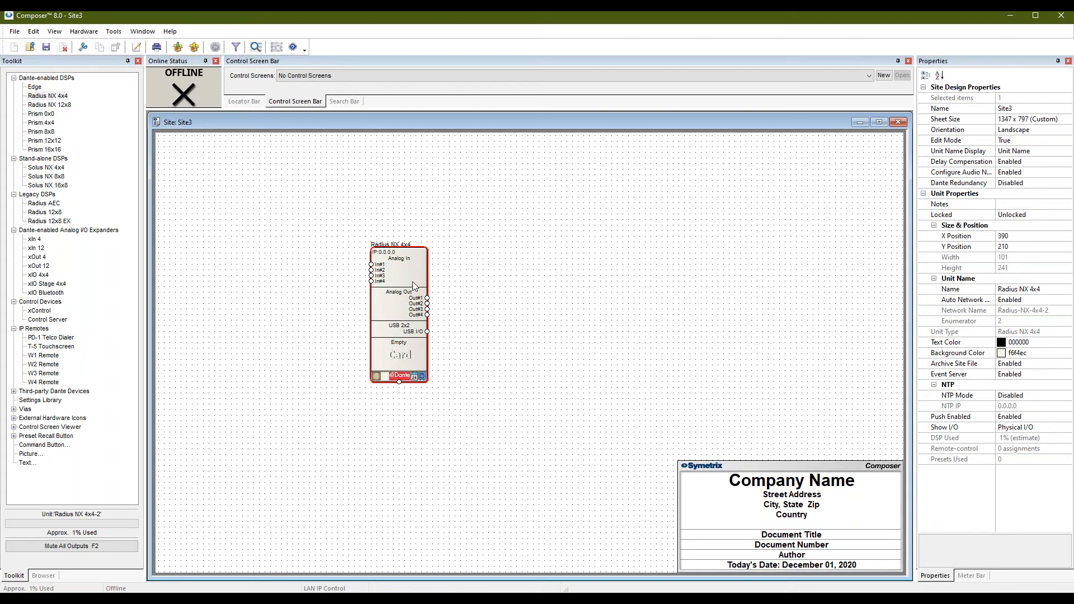
Remove the Radius NX 4x4, try then delete Control Server, xOut 12 and Radius AEC, and add Edge.
key(Delete)
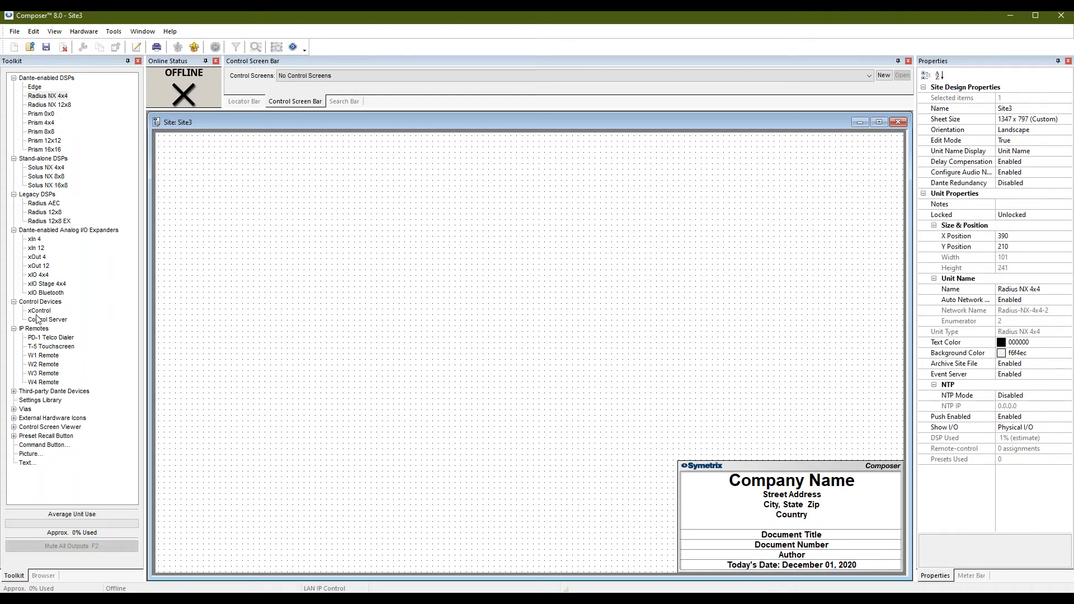
drag(44, 321, 379, 251)
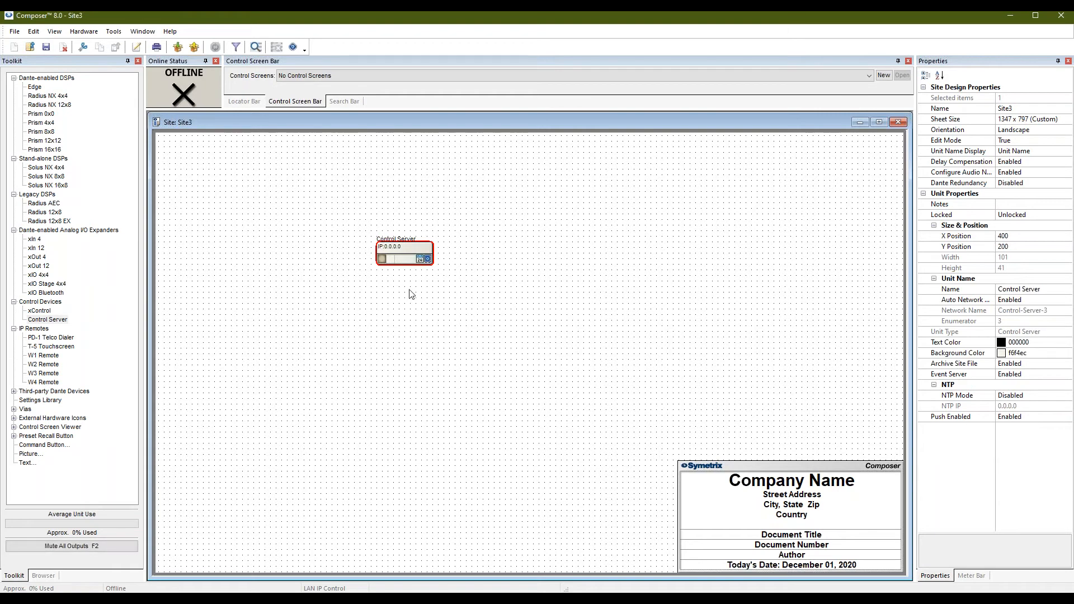
key(Delete)
drag(41, 267, 368, 227)
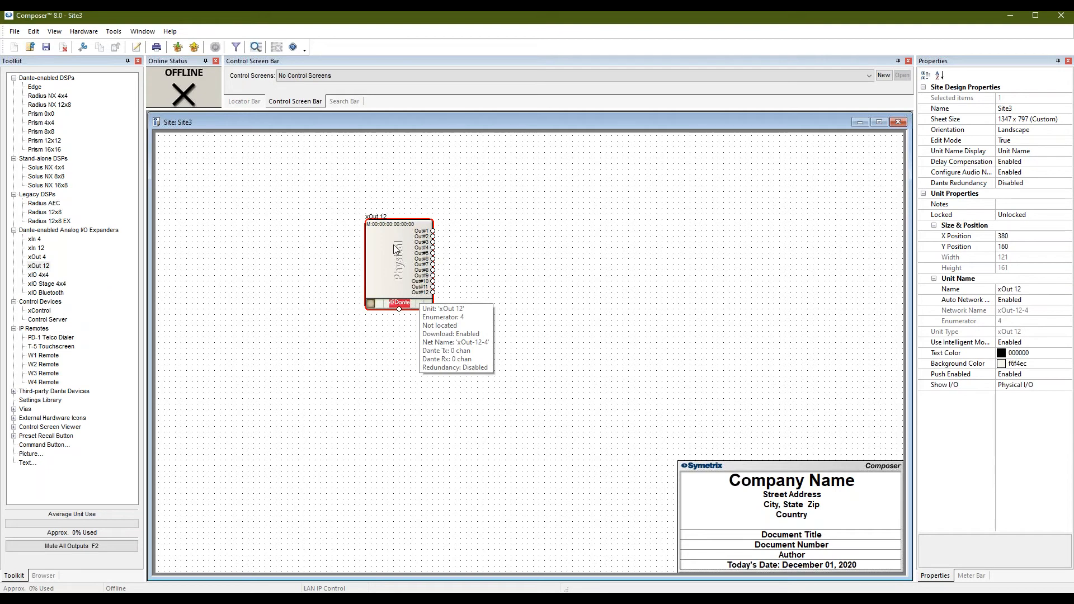
key(Delete)
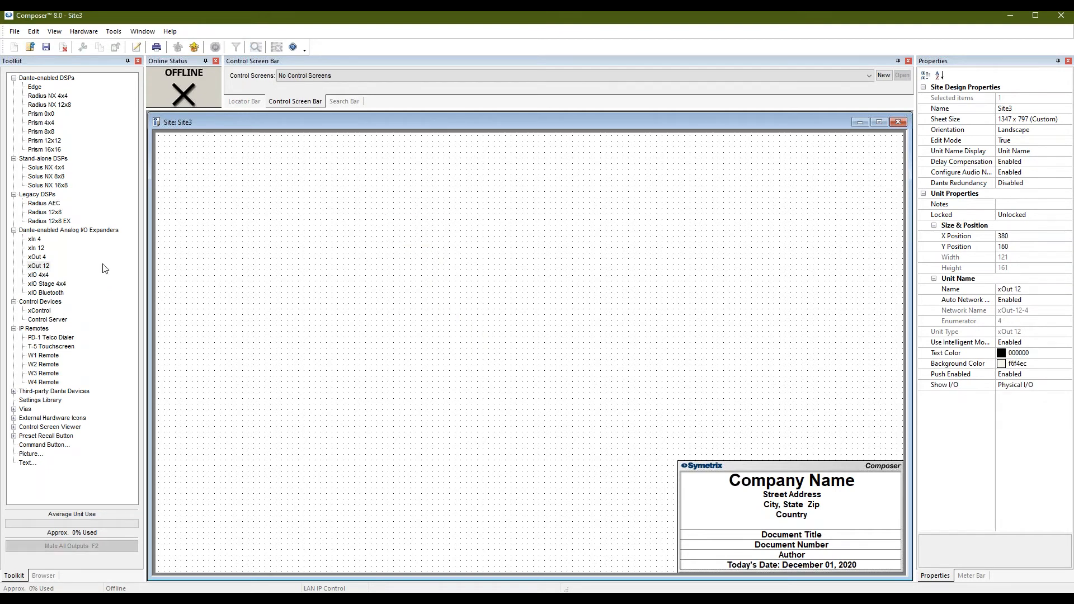
drag(33, 207, 322, 188)
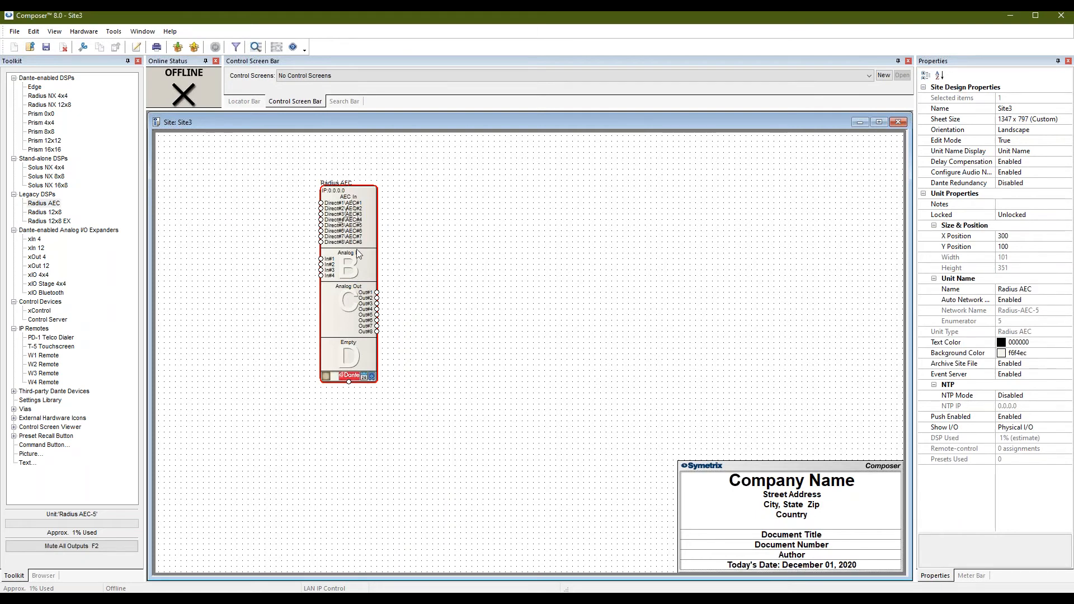
key(Delete)
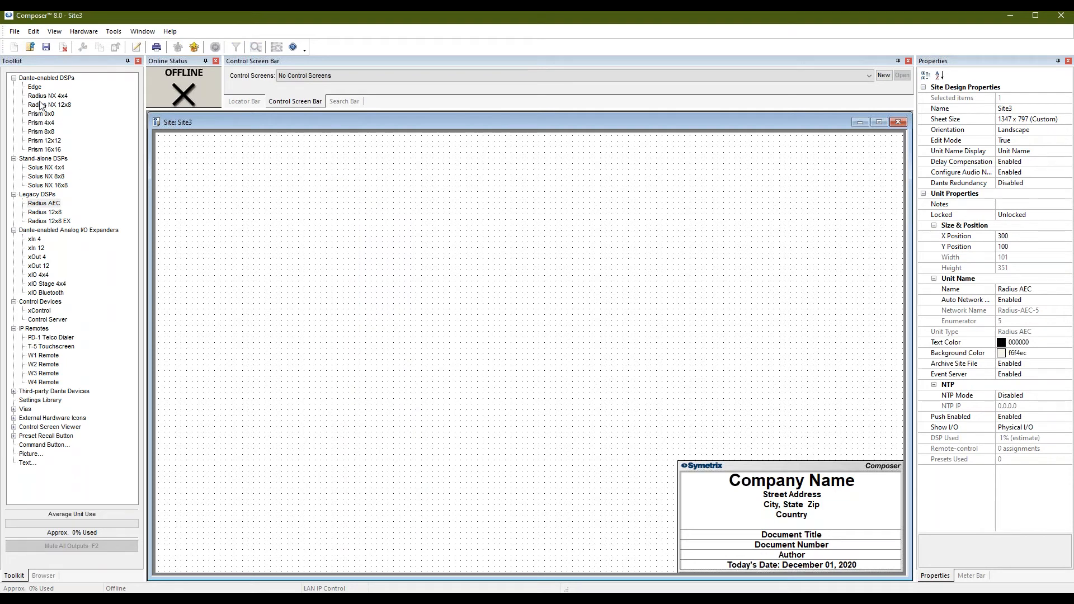
drag(38, 89, 321, 233)
Turn off Archive site file and Enable event server in the Edge unit's properties.
right_click(351, 292)
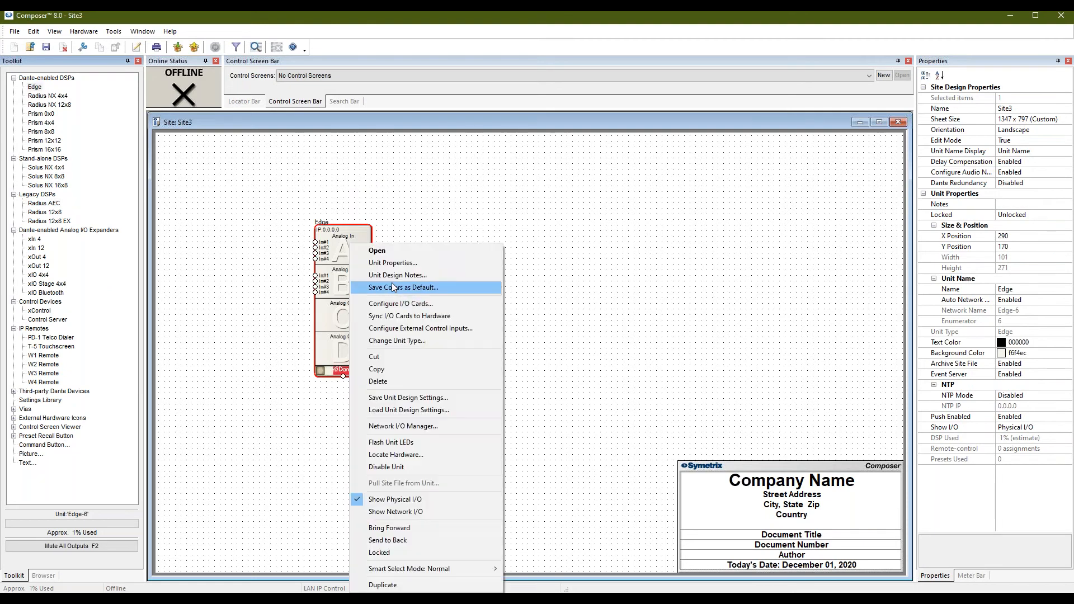
click(392, 264)
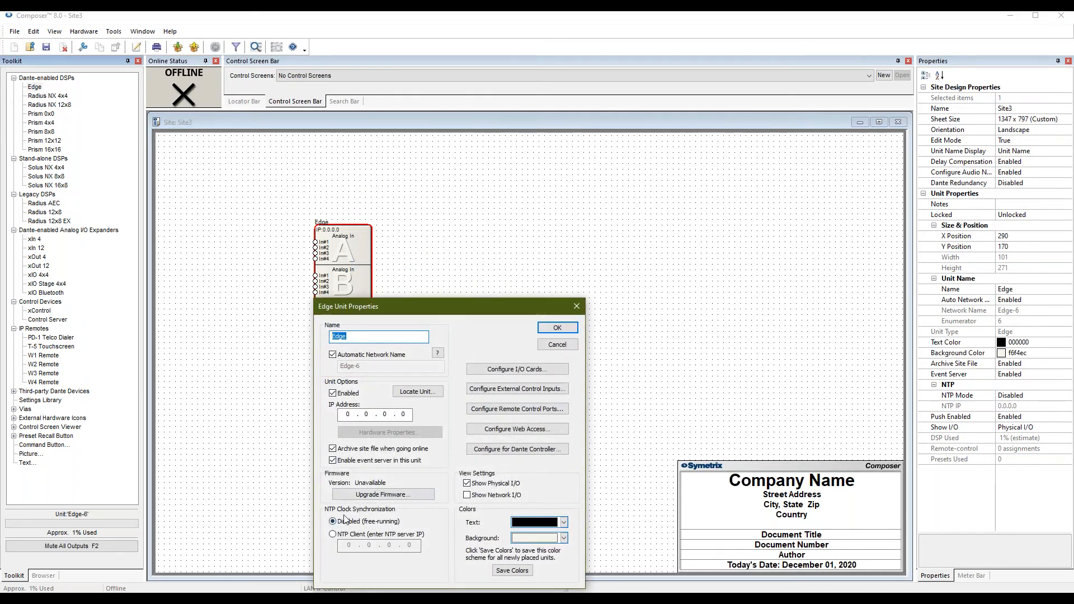
click(343, 451)
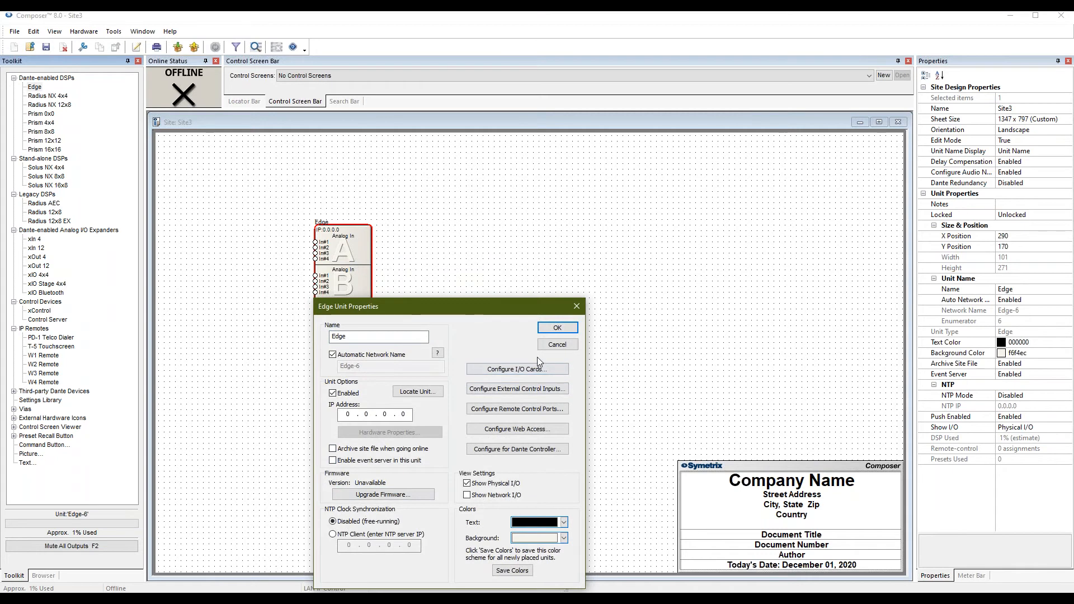
click(557, 346)
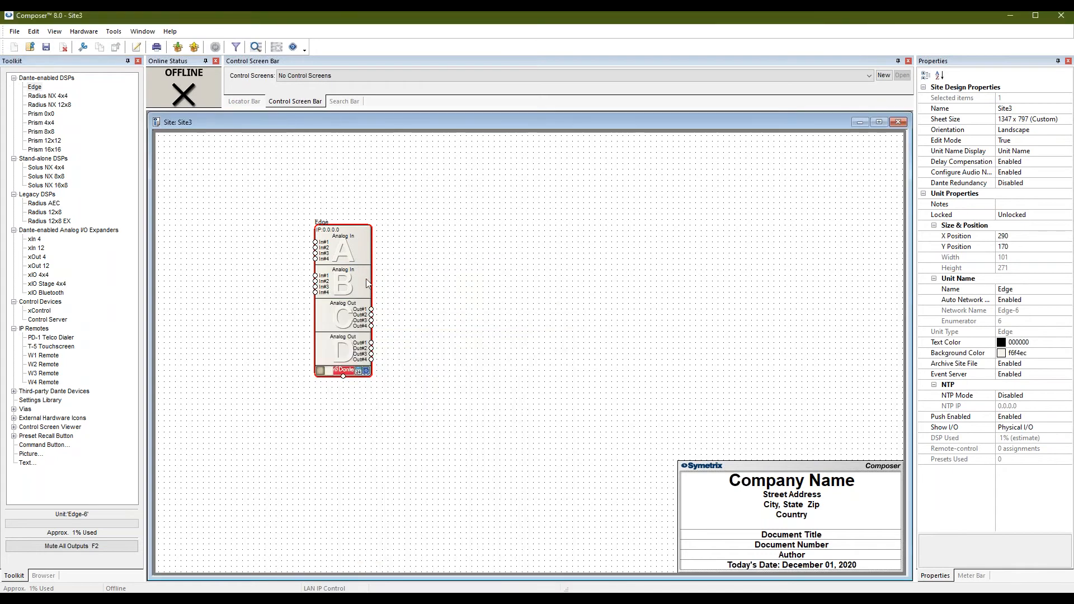
right_click(369, 287)
click(391, 264)
click(365, 459)
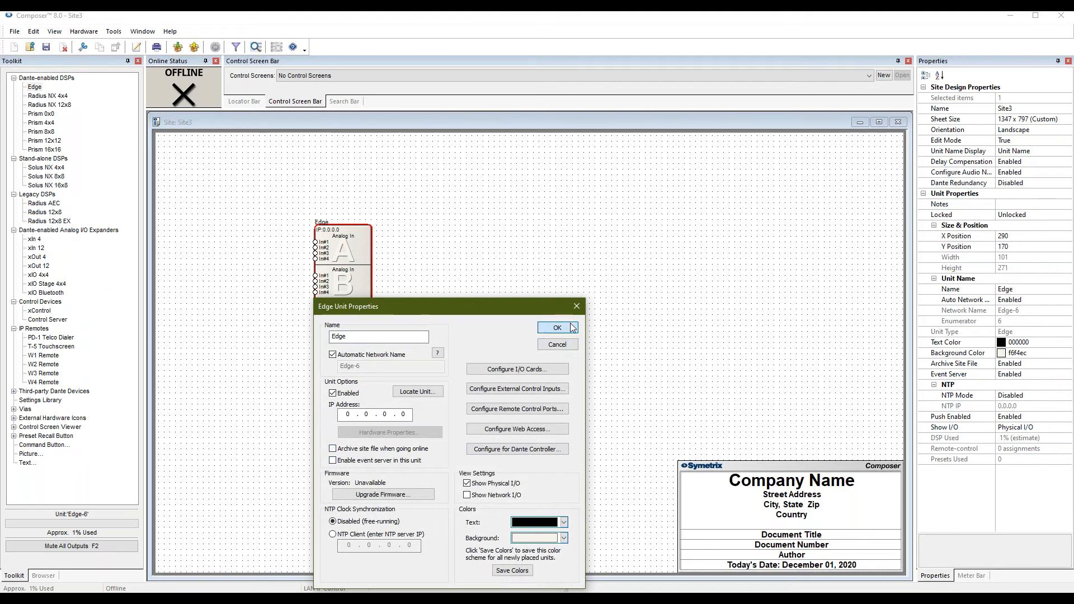
click(570, 328)
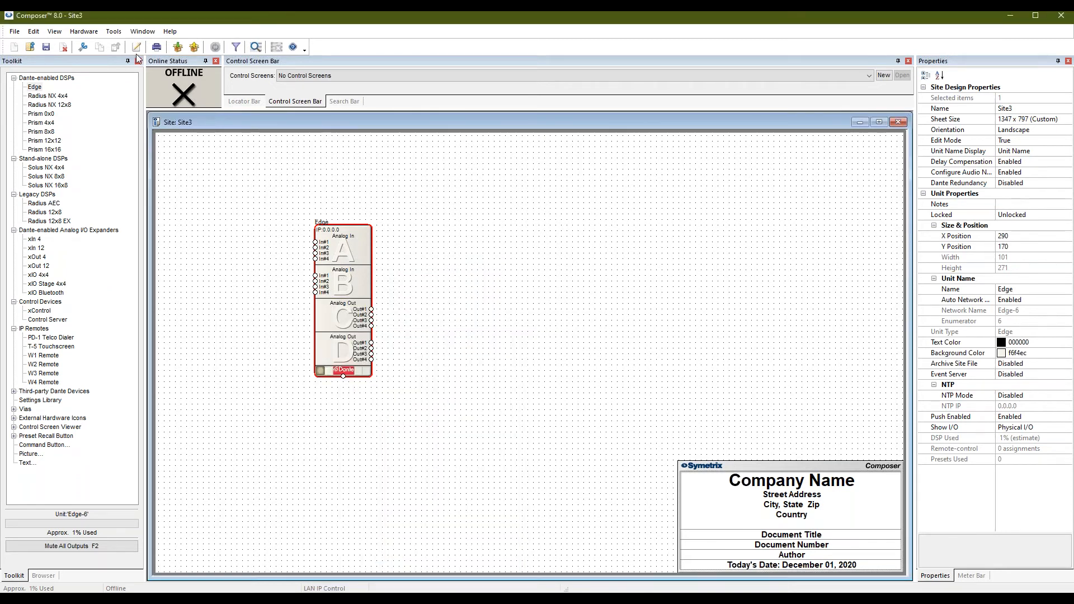
Open the offline site's Event Scheduler from Tools and exit it.
click(113, 32)
click(144, 47)
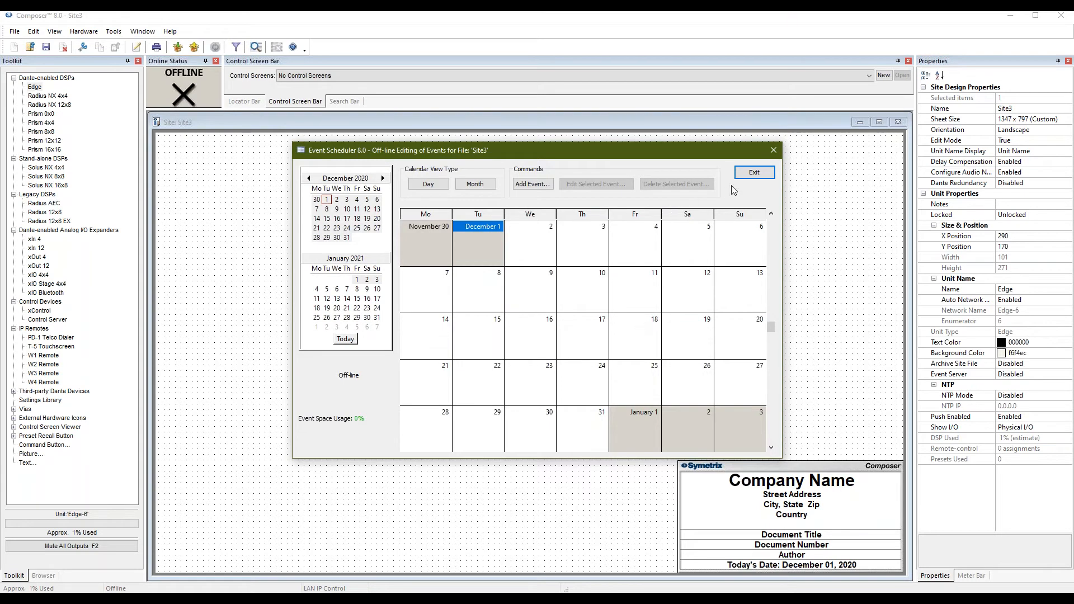
click(754, 172)
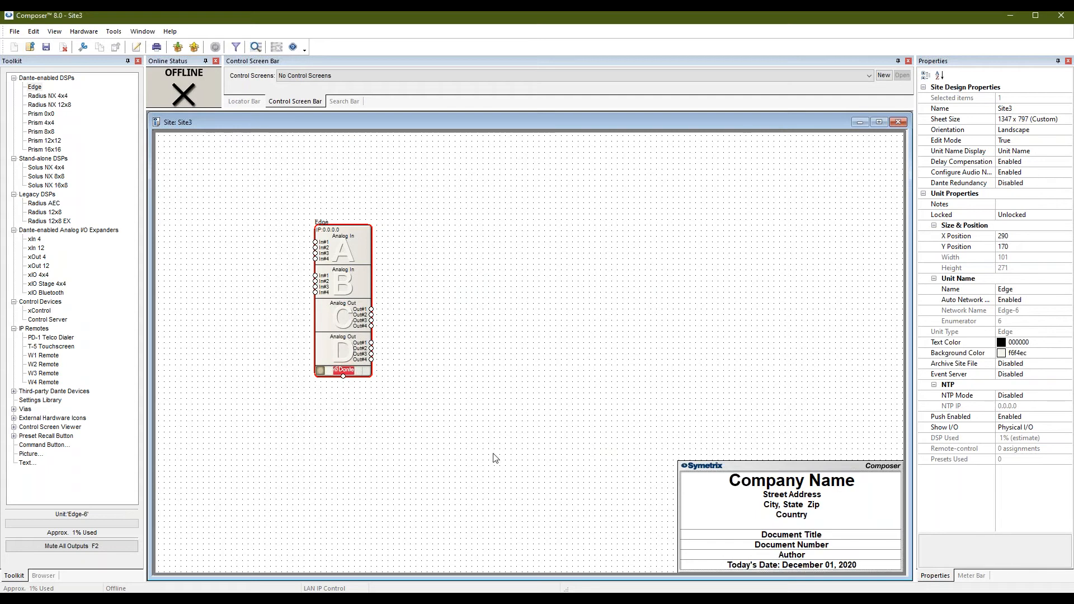
Recheck the Edge unit's event server setting without saving, then close Site3 without saving.
right_click(364, 368)
click(391, 418)
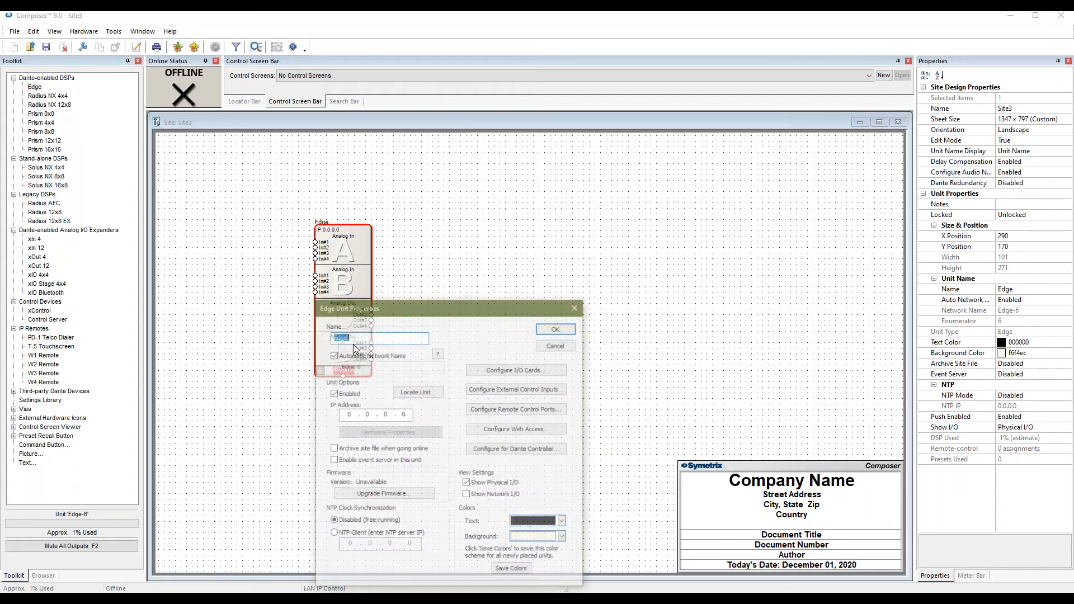
click(364, 462)
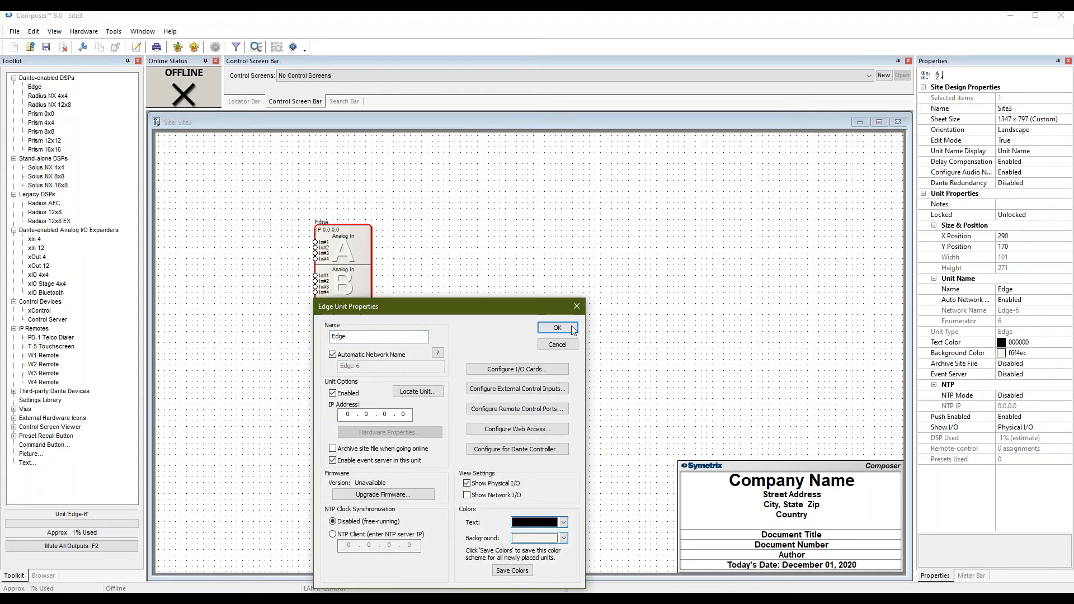
click(557, 345)
click(898, 122)
click(541, 331)
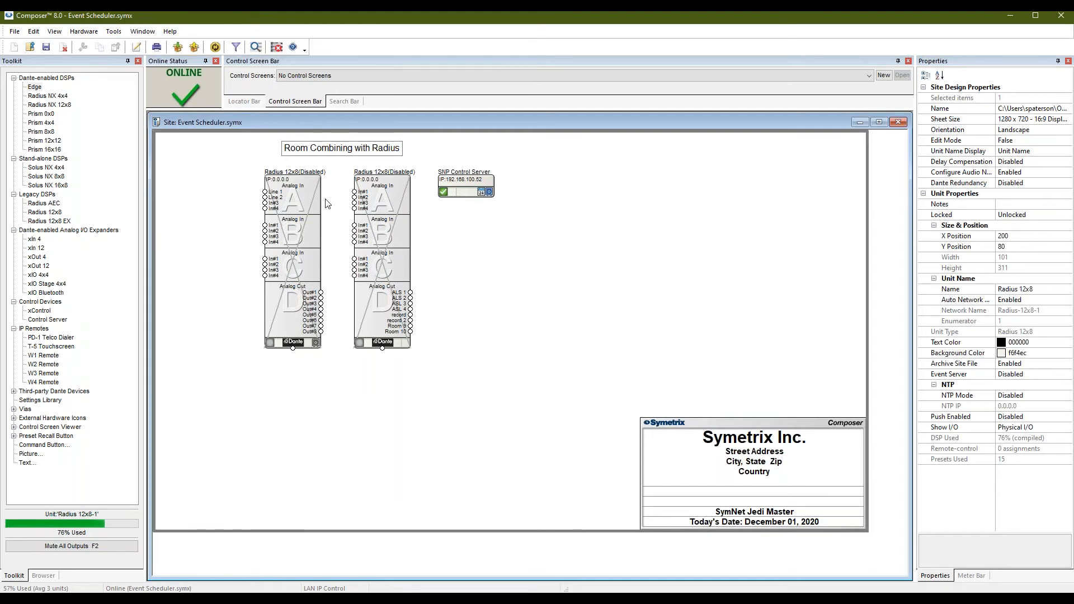
Open the Radius 12x8-1 design and check Global Mute Control for Presets #6, #1, #10 and #2.
double_click(302, 191)
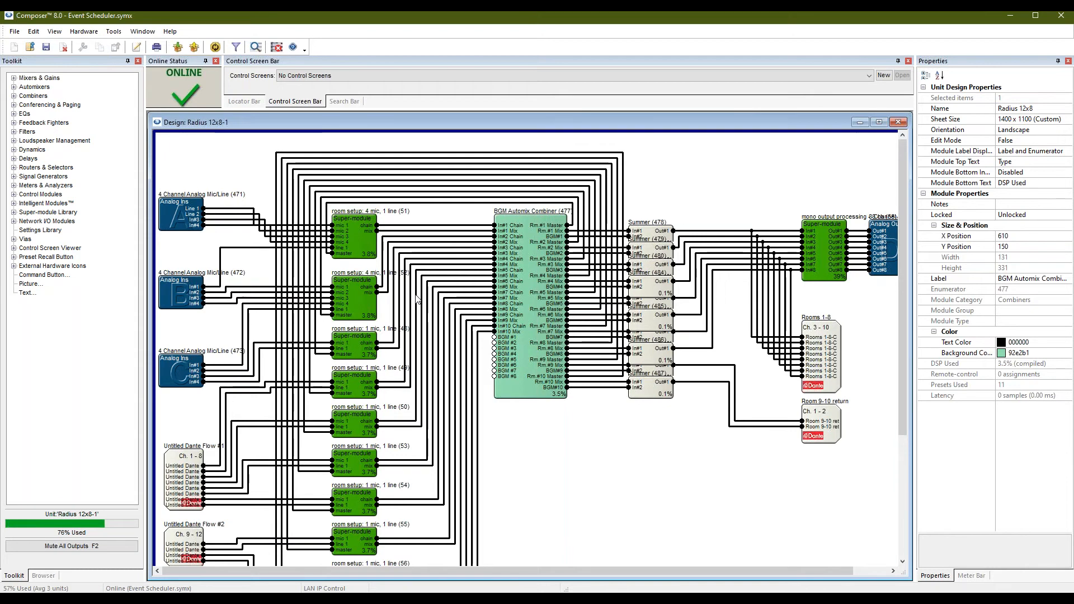
key(F9)
drag(546, 113, 407, 149)
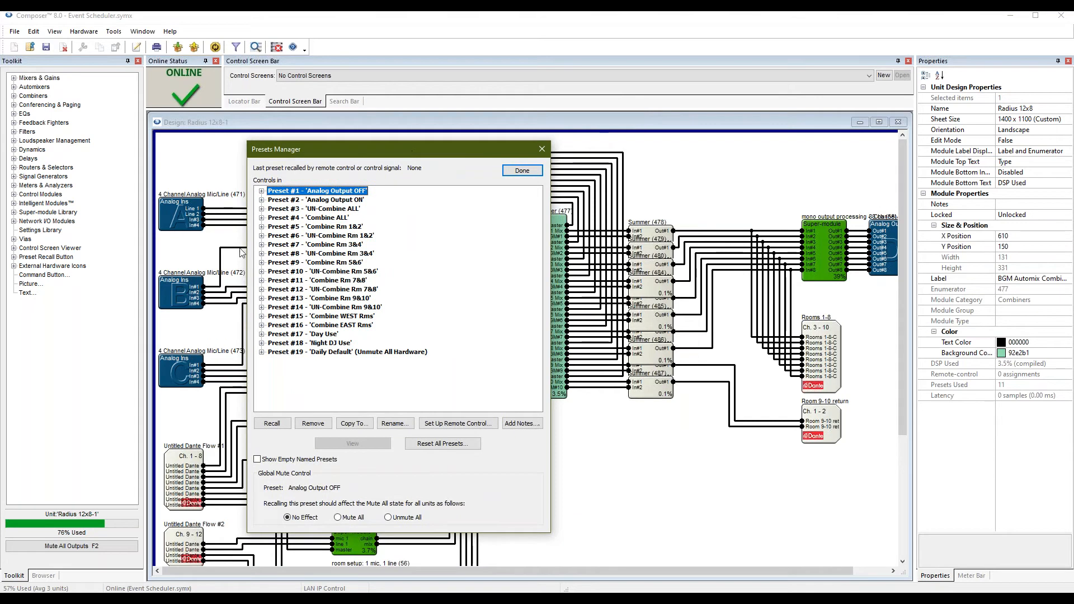
click(317, 281)
click(330, 235)
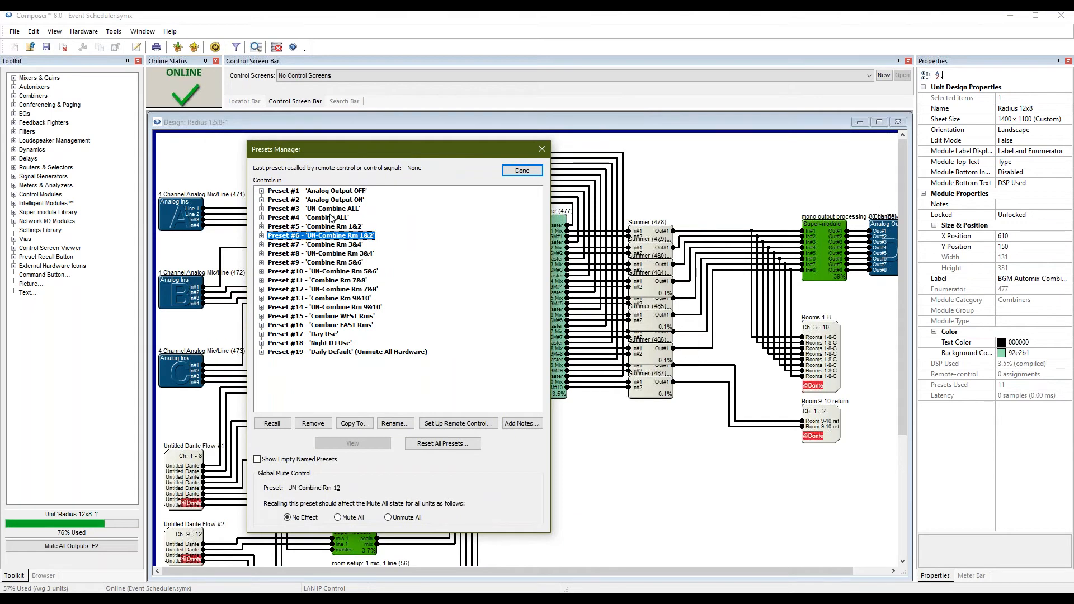
click(357, 192)
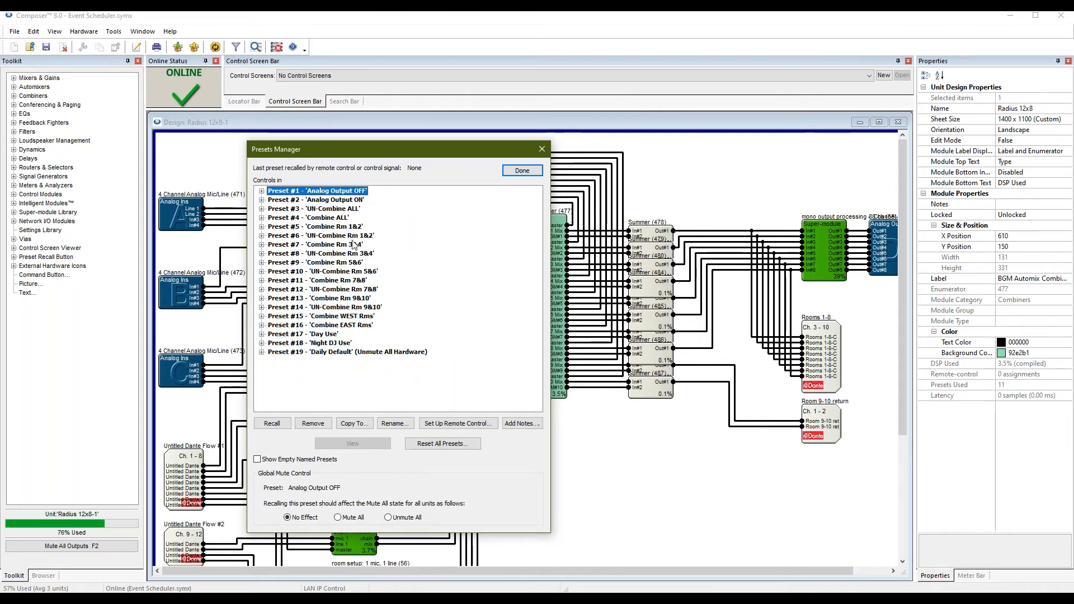
click(350, 272)
click(348, 194)
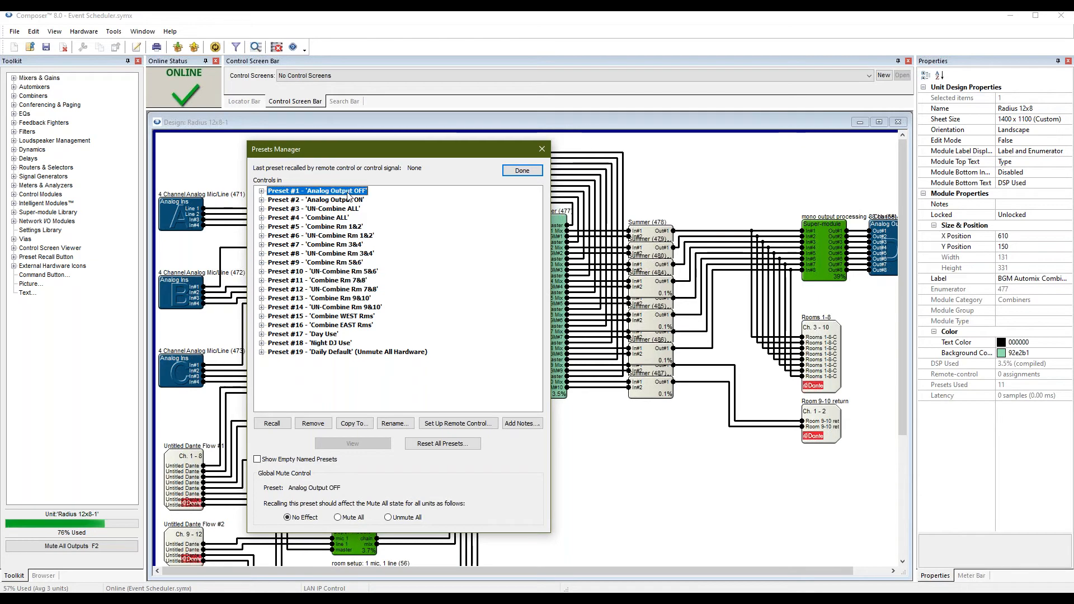
click(347, 200)
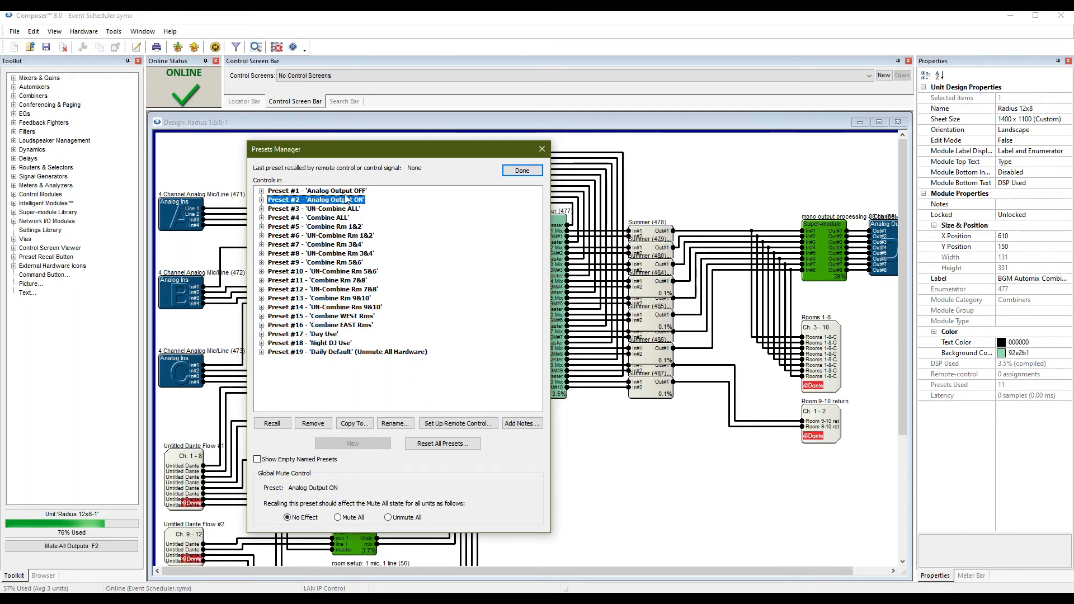
click(345, 195)
click(345, 201)
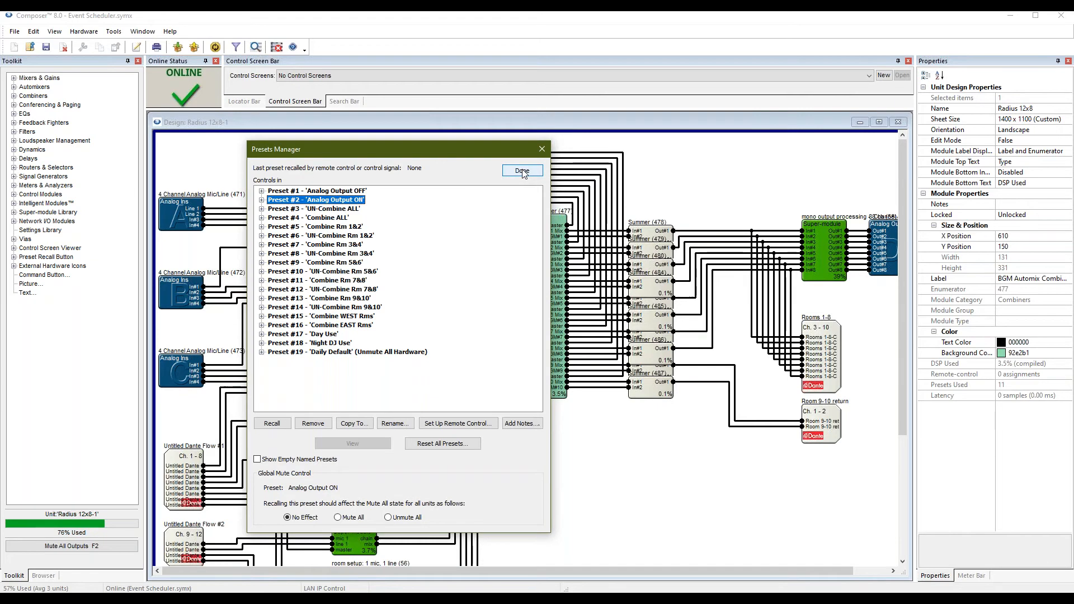
click(522, 172)
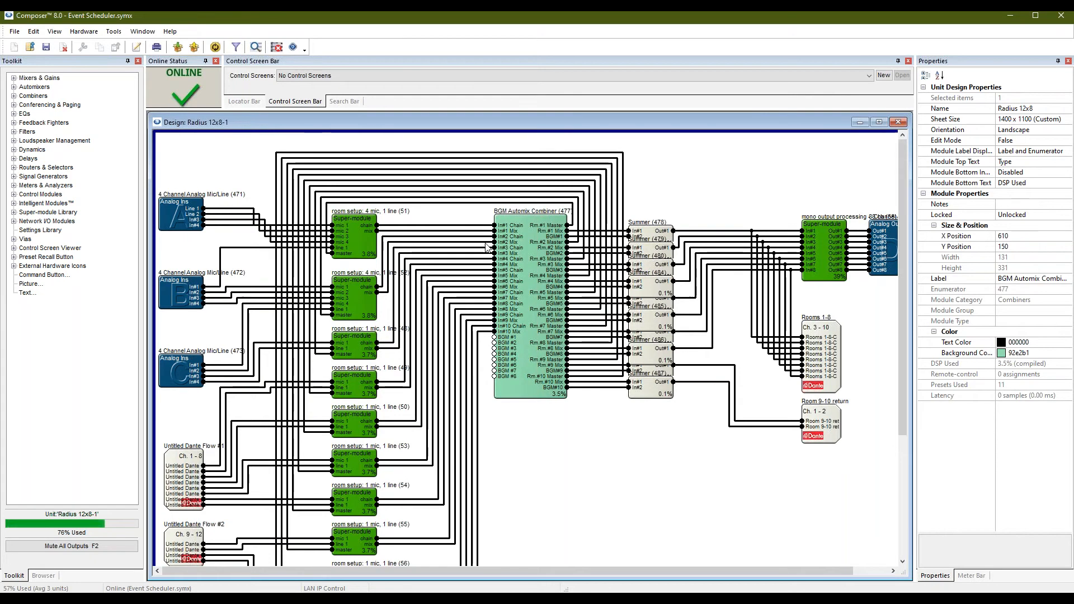
Reopen the Presets Manager with Ctrl+Shift+P, move it aside, and close it.
key(ctrl+shift+p)
drag(570, 117, 339, 133)
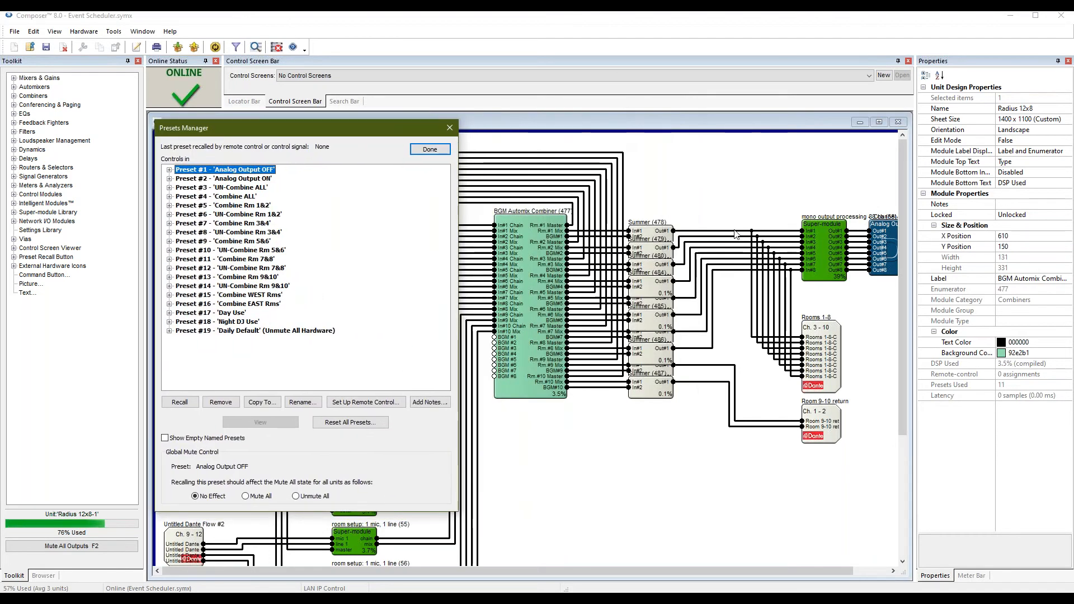
click(451, 126)
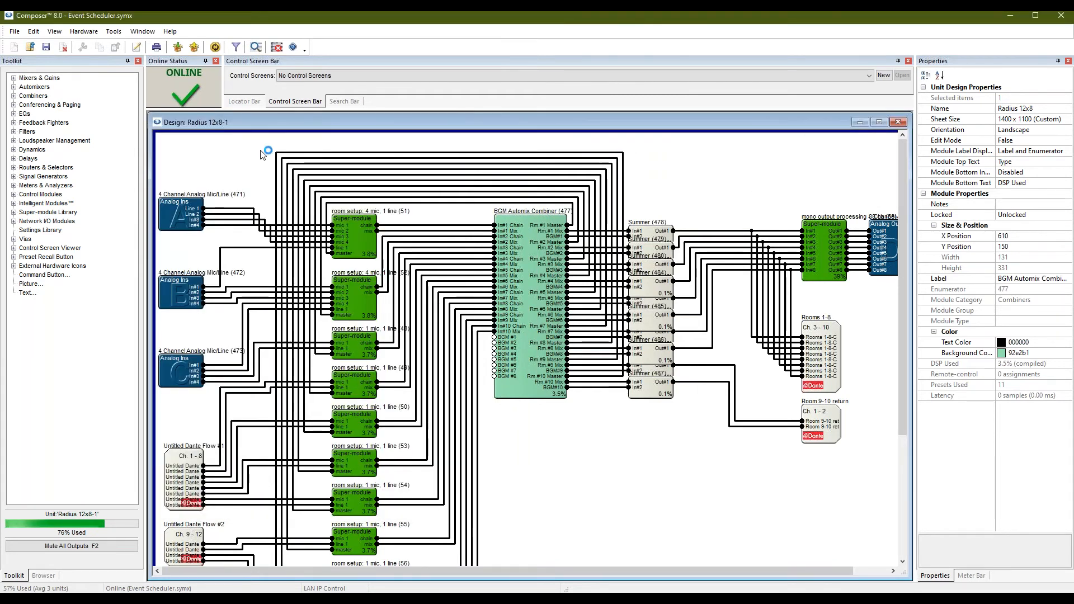
Show Tuesday, December 1 in Day view and select its 10:00am Daily Reset event.
drag(539, 156, 624, 150)
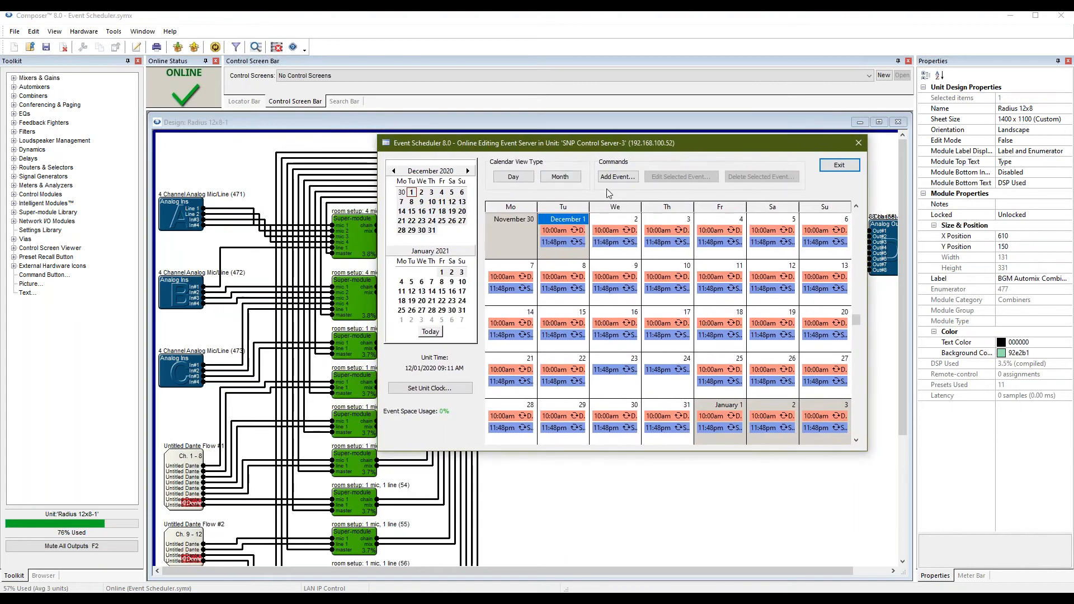
click(514, 179)
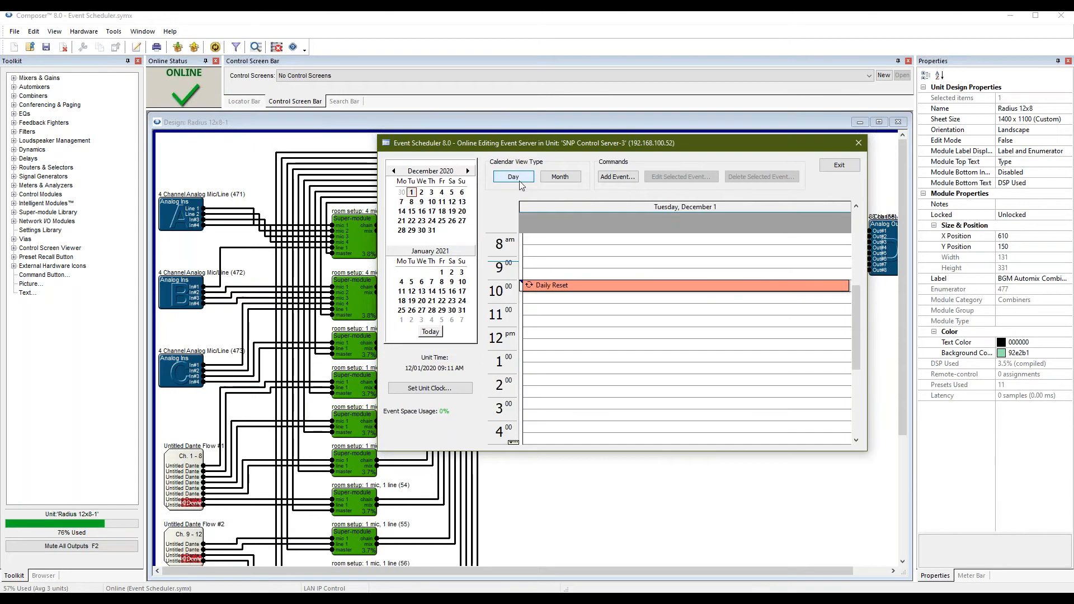
click(560, 177)
click(513, 178)
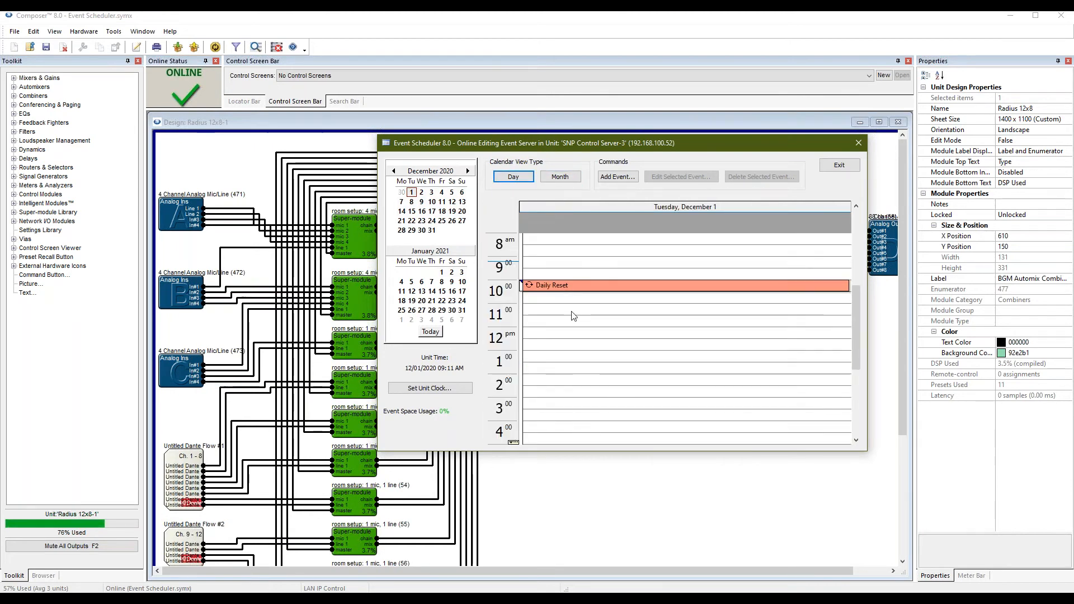
click(582, 285)
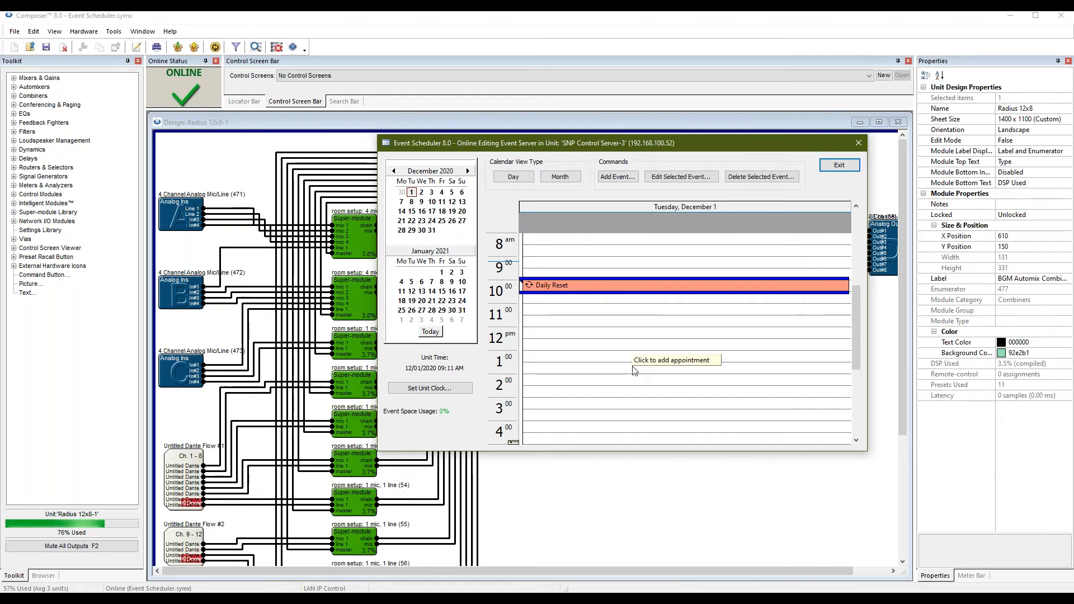
Open the Daily Reset event, review the Label dropdown options, and bring up Edit Labels.
double_click(563, 290)
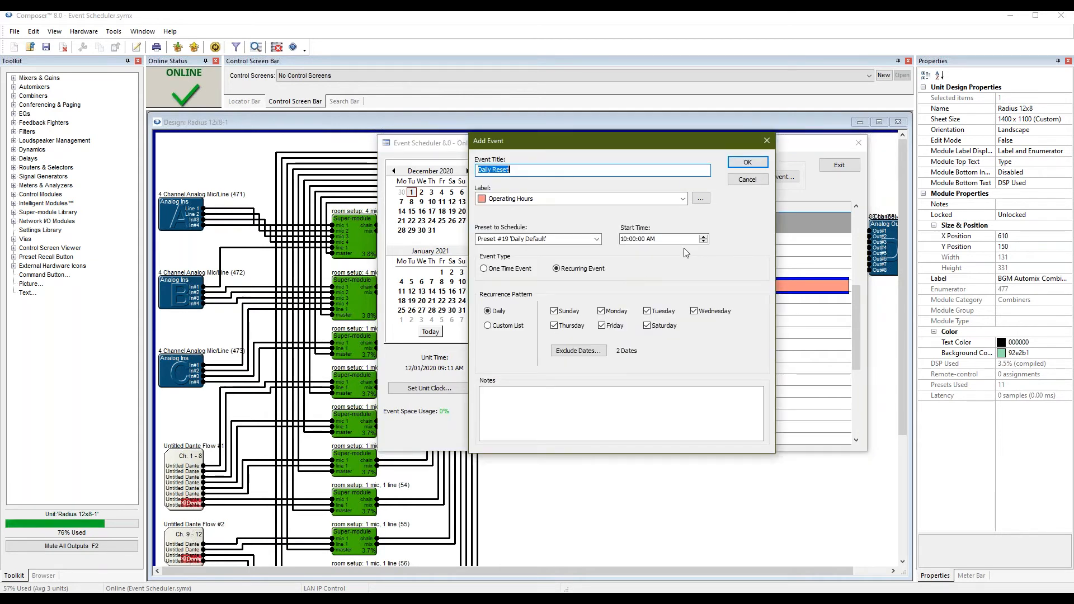
click(526, 167)
click(547, 203)
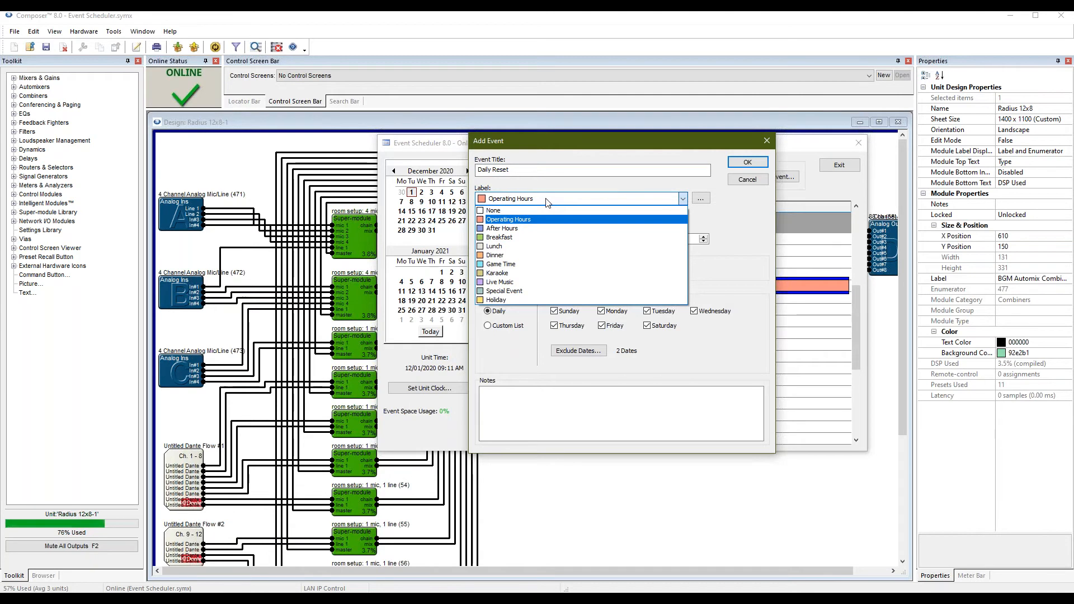
click(548, 203)
click(547, 202)
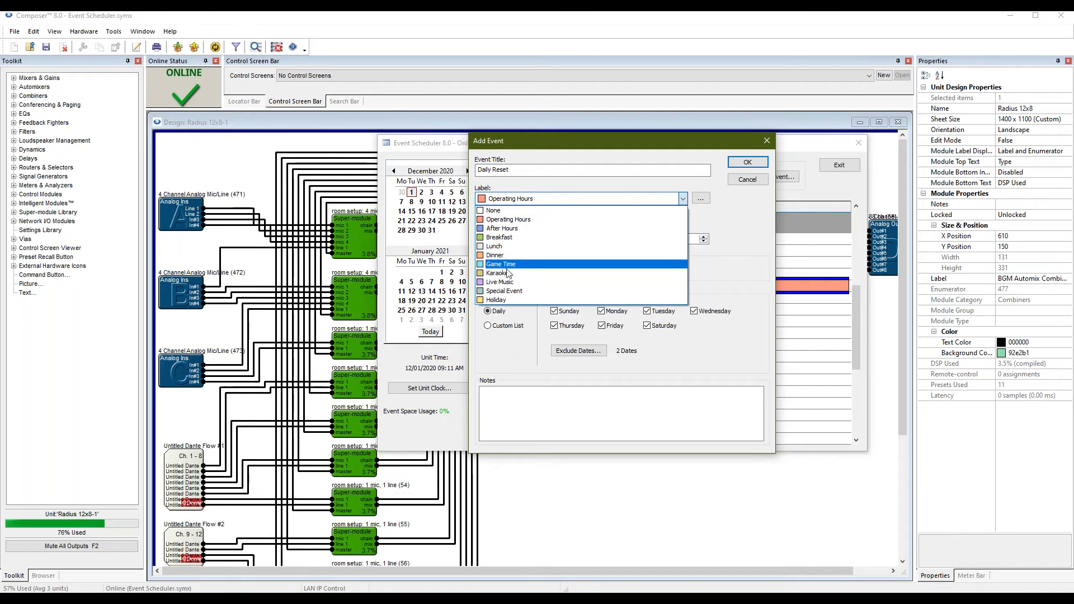
click(700, 200)
click(700, 200)
drag(651, 194, 607, 201)
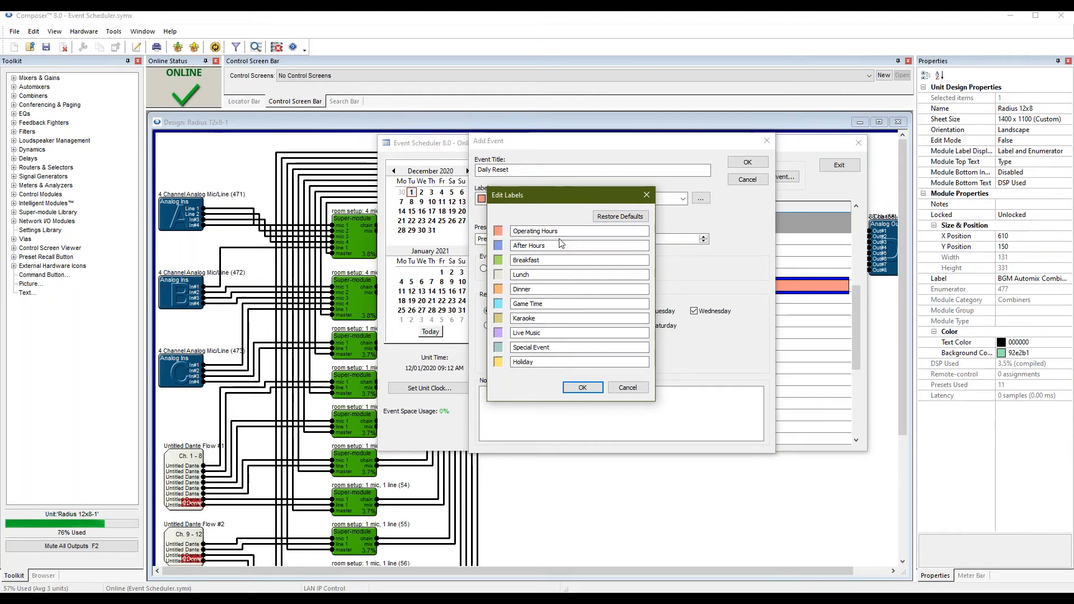
Overwrite the Breakfast label with test text, then Restore Defaults and confirm with OK.
double_click(513, 260)
text(fasfafsfa)
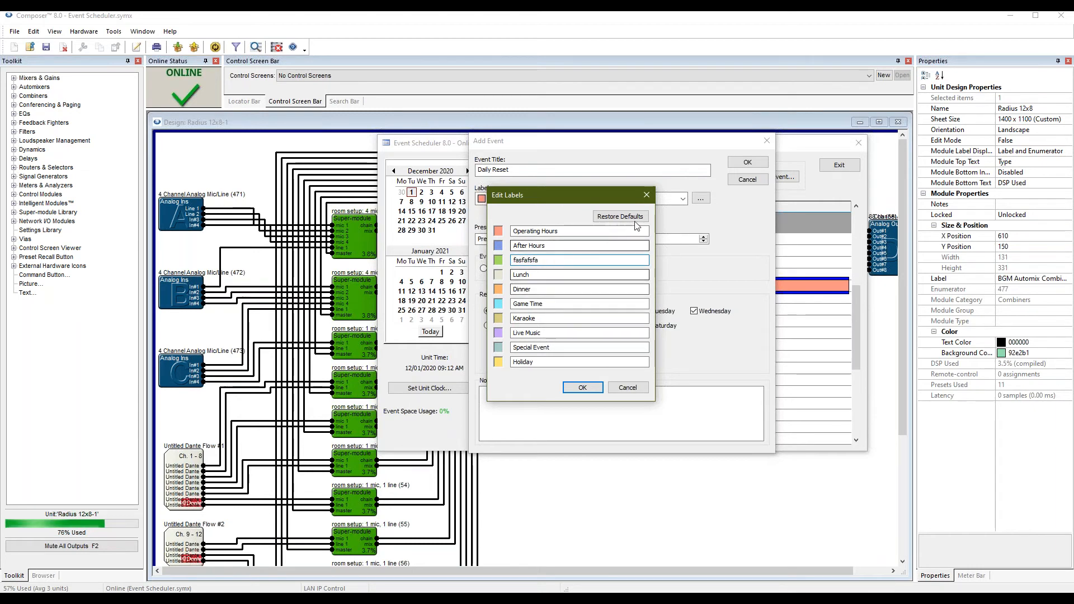
click(620, 216)
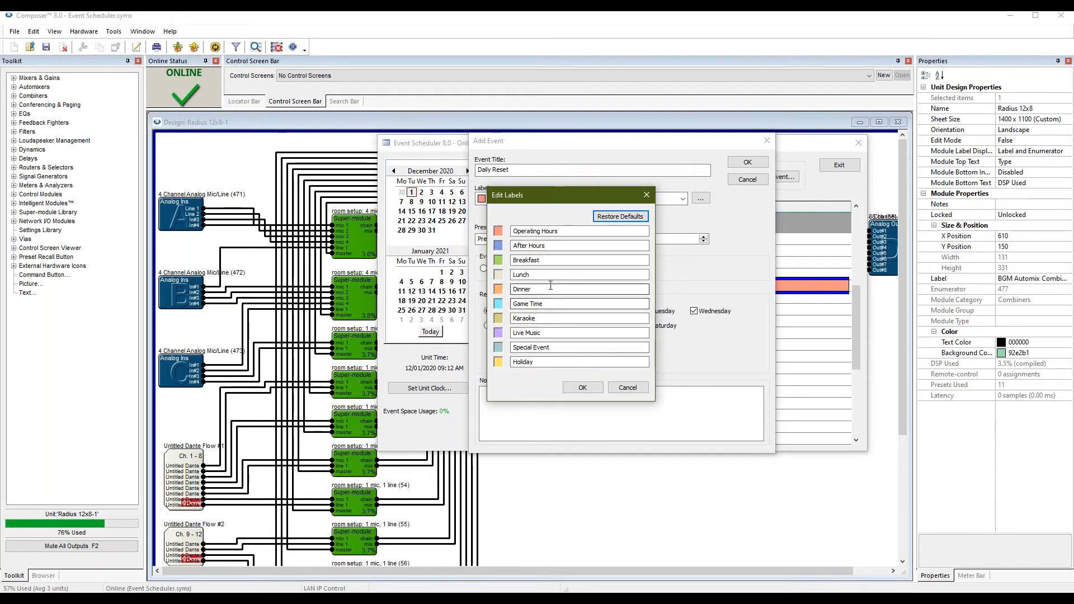
click(583, 388)
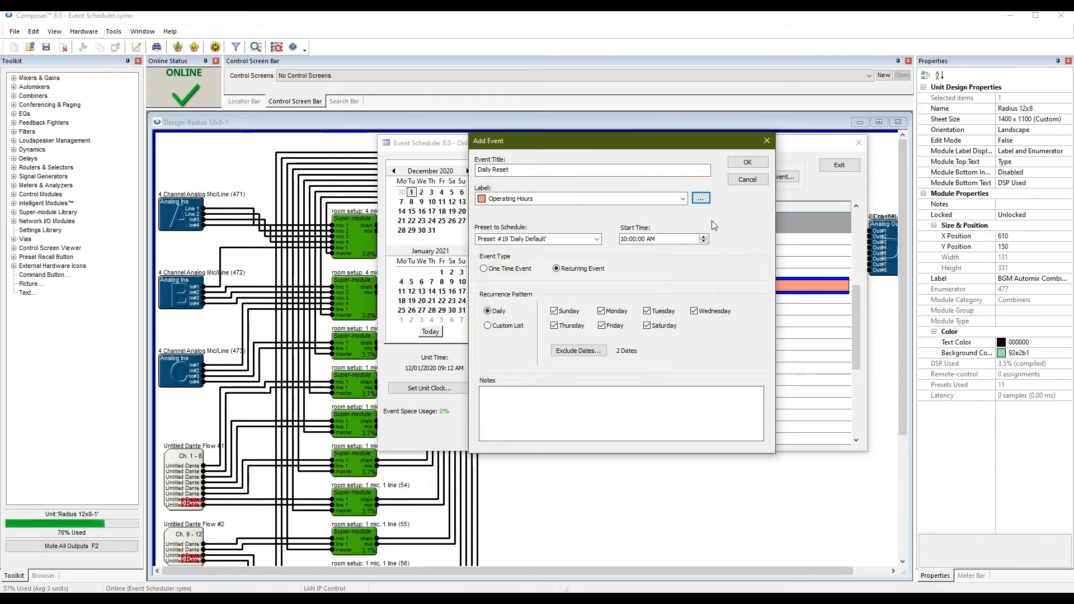
click(598, 239)
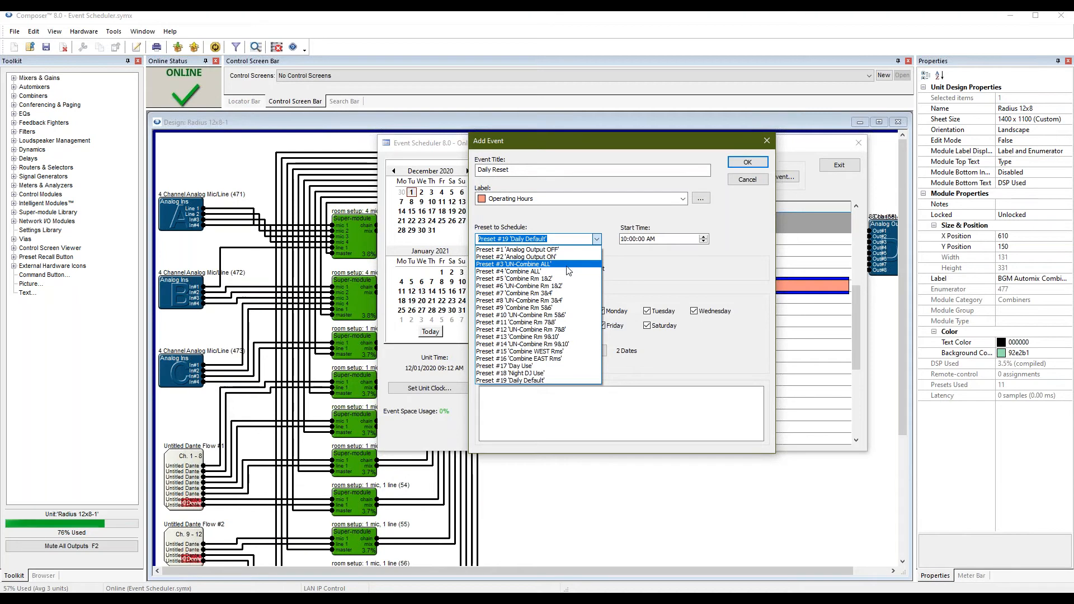
click(562, 230)
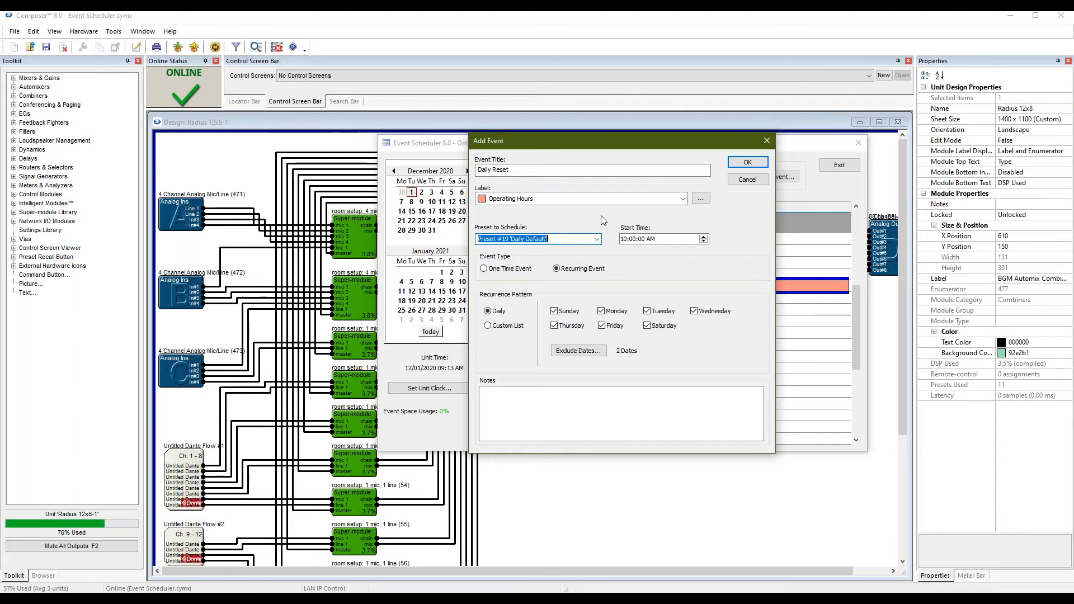
click(636, 241)
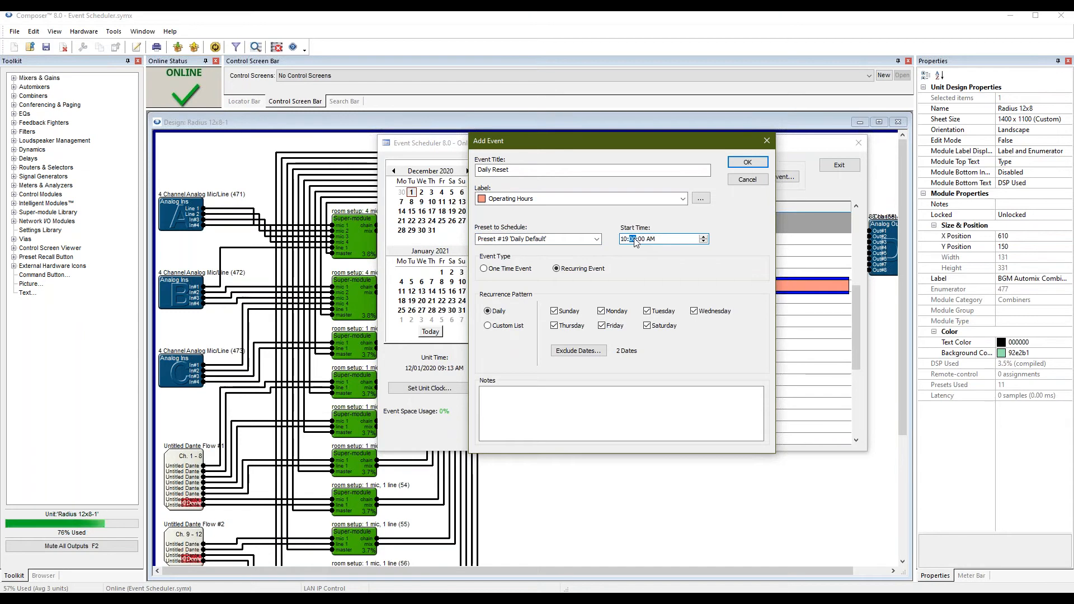
click(703, 238)
click(704, 242)
click(511, 269)
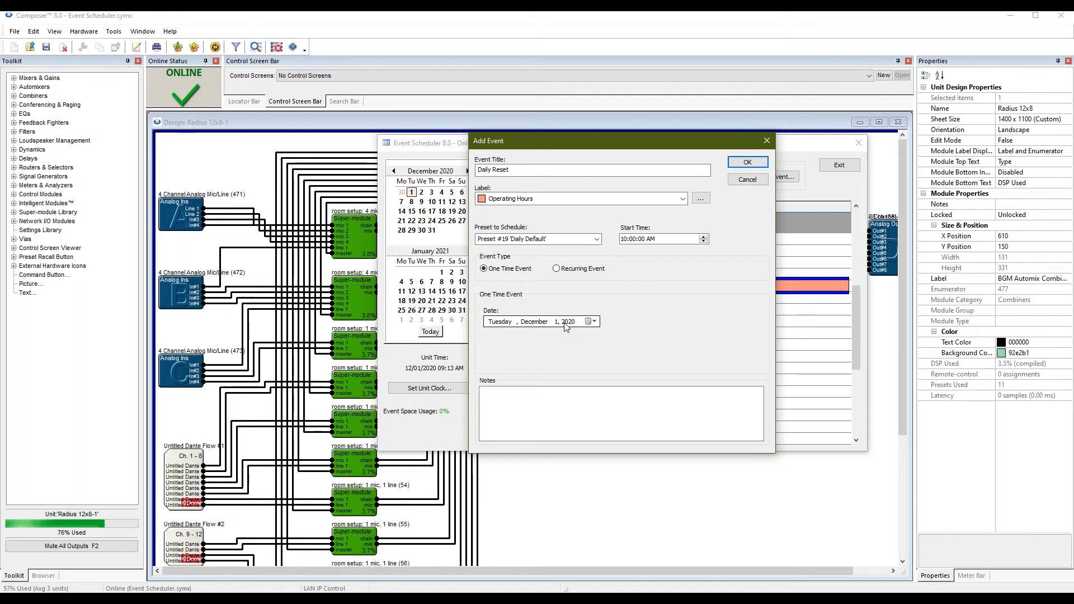
click(556, 268)
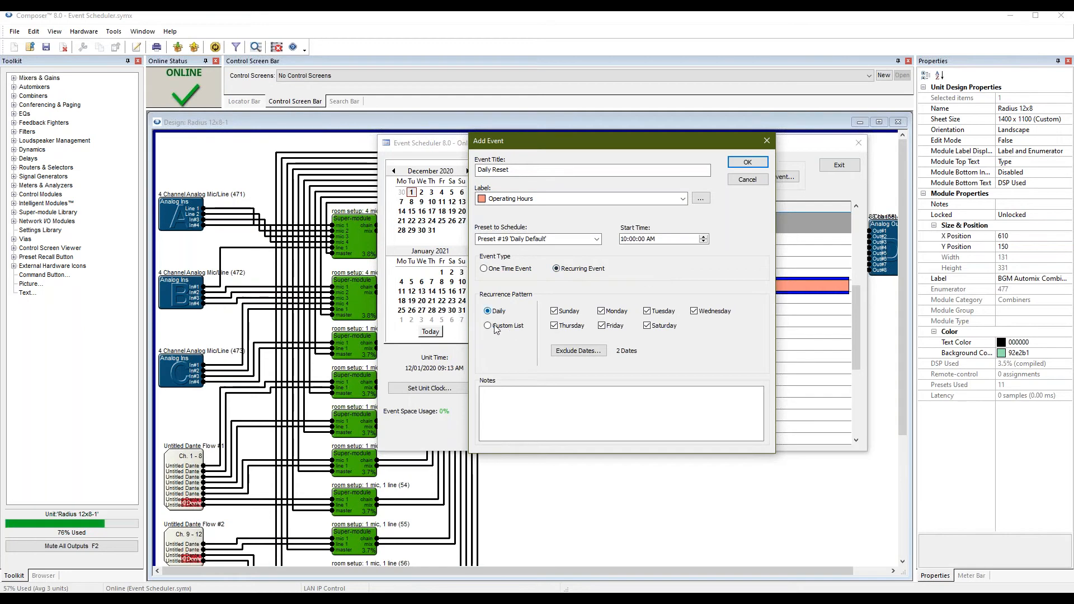
click(555, 311)
click(647, 325)
click(602, 326)
click(555, 326)
click(569, 312)
click(606, 312)
click(607, 327)
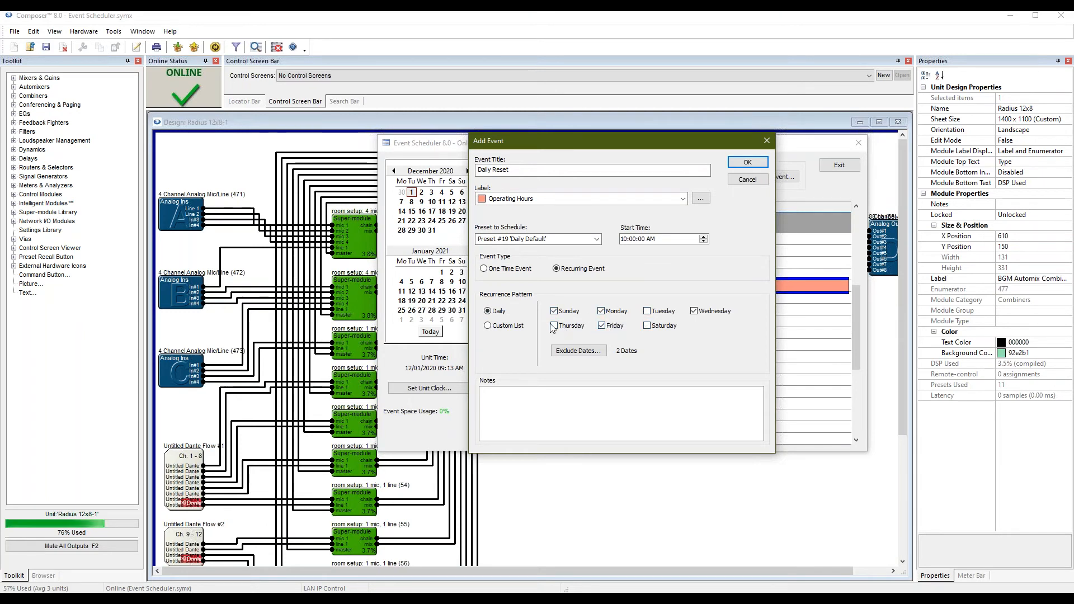
click(648, 326)
click(555, 311)
click(647, 326)
click(648, 311)
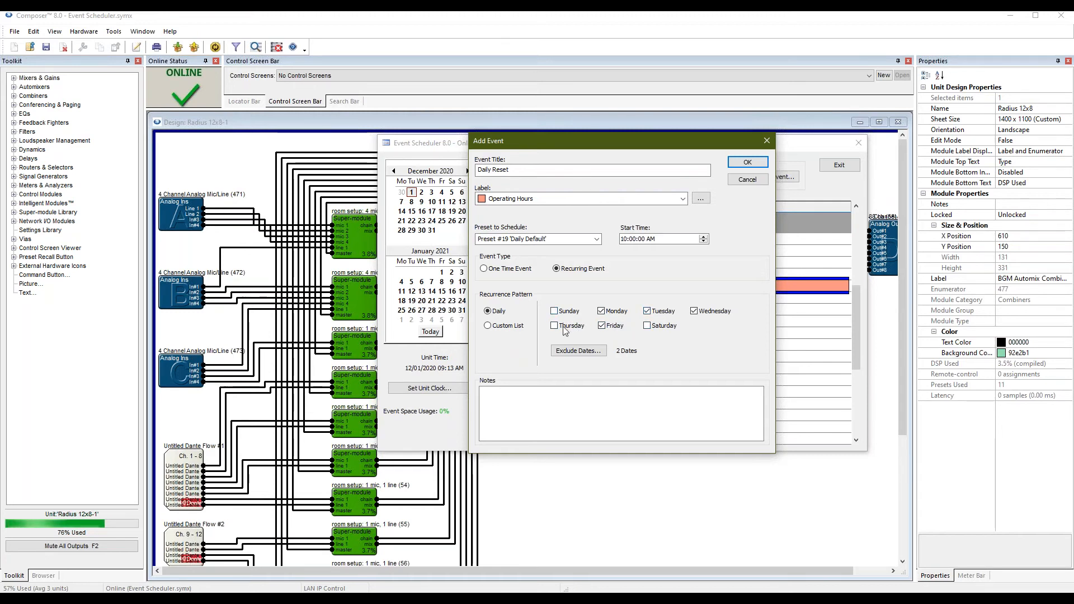
click(648, 325)
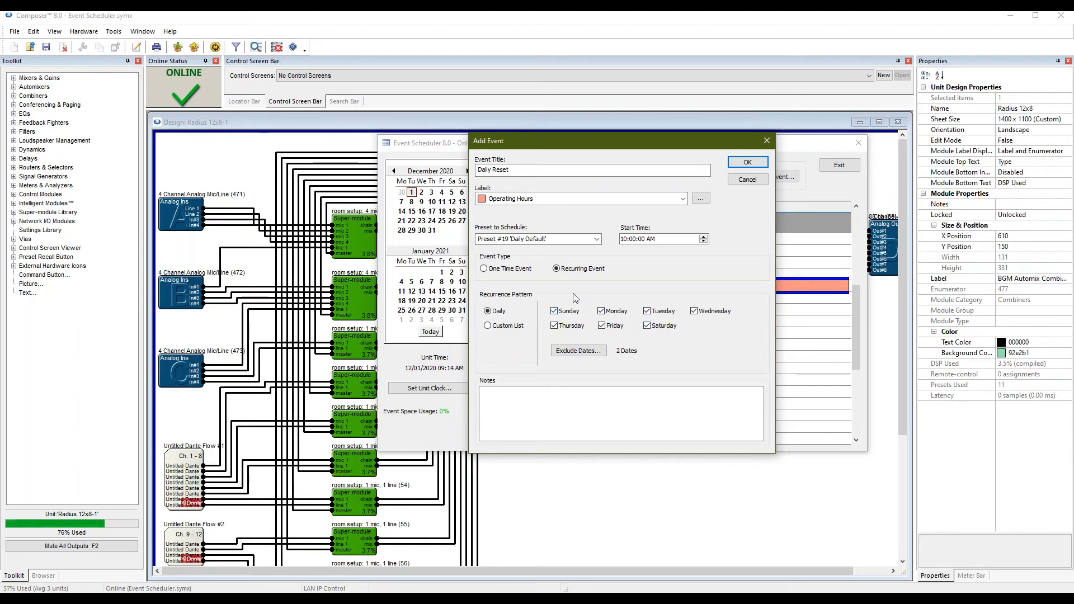
Add 12-17-2020 to the excluded dates beside 12-23 and 12-24-2020, then save the Daily Reset event.
click(580, 352)
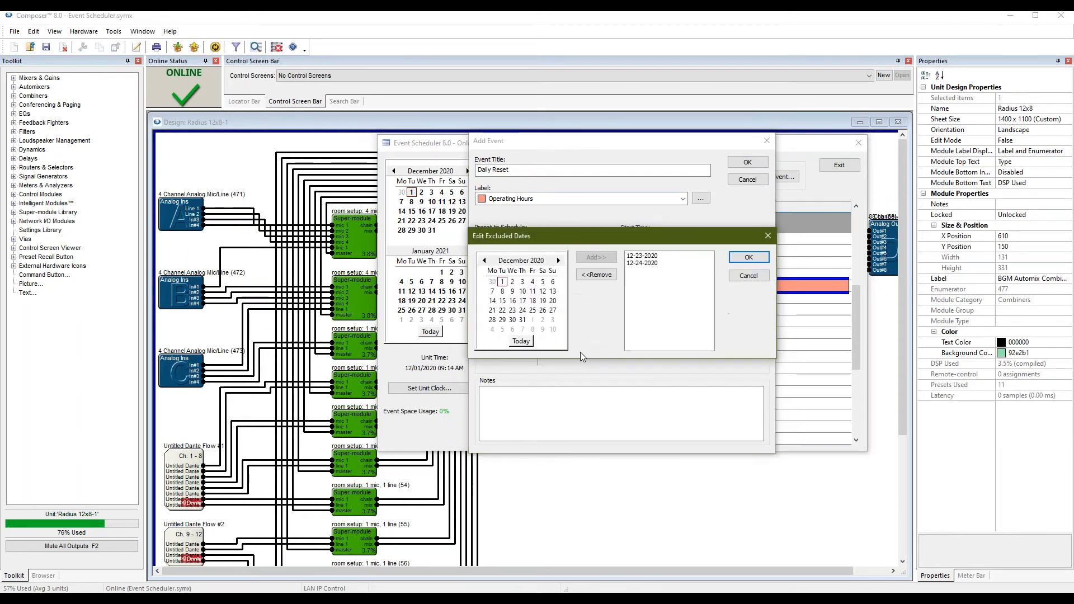
click(657, 257)
click(657, 263)
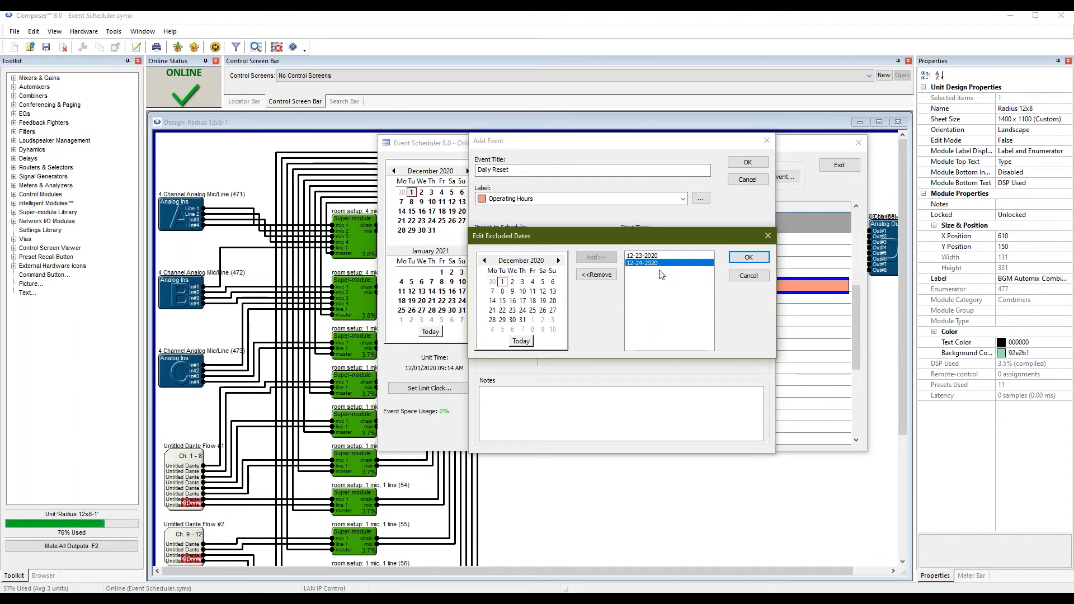
click(645, 257)
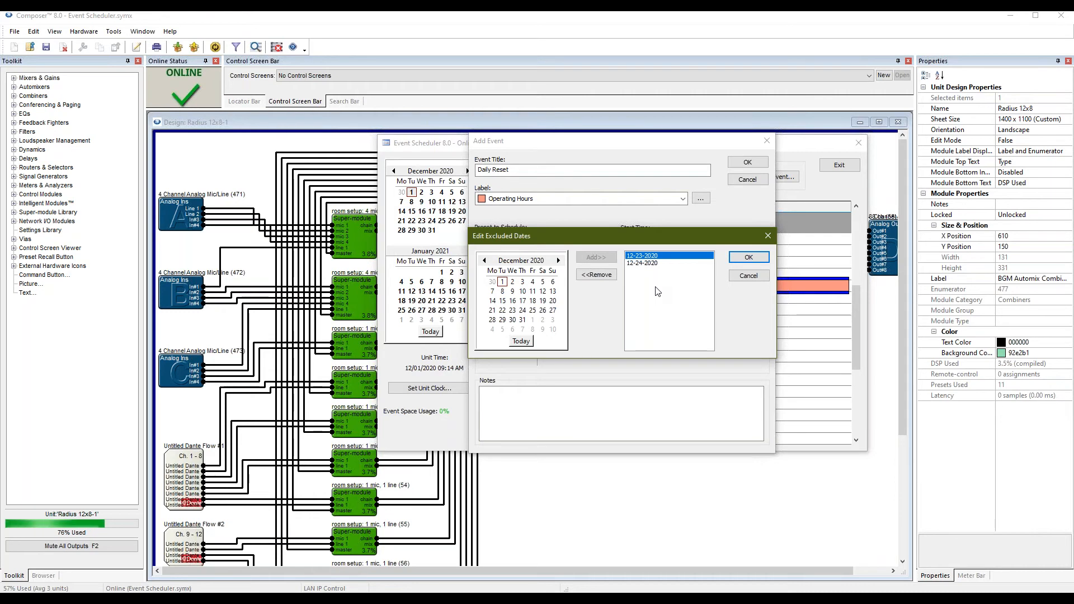
click(530, 301)
click(612, 258)
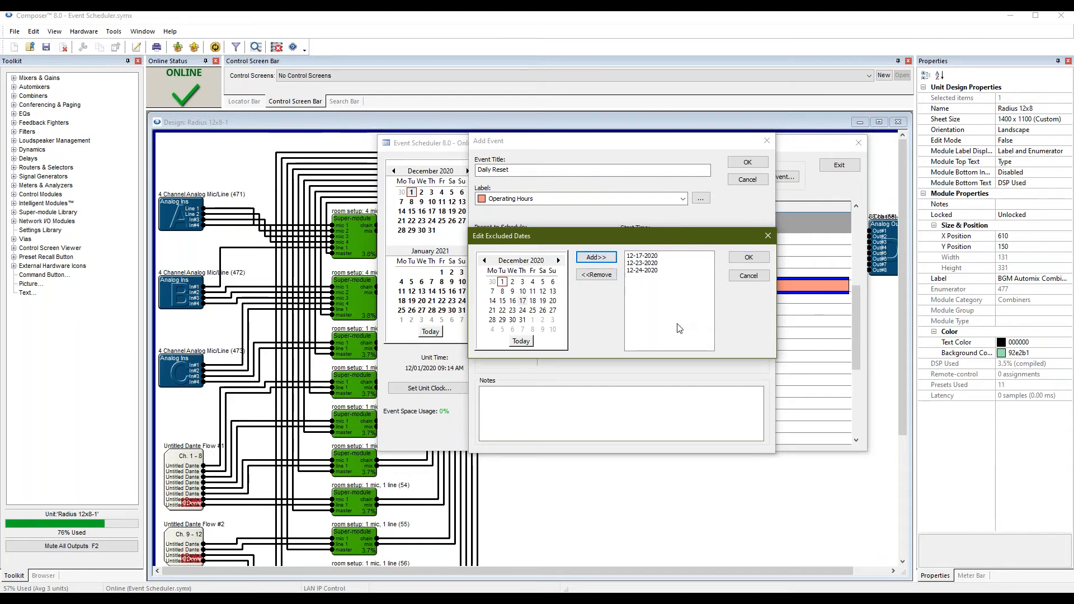
click(750, 257)
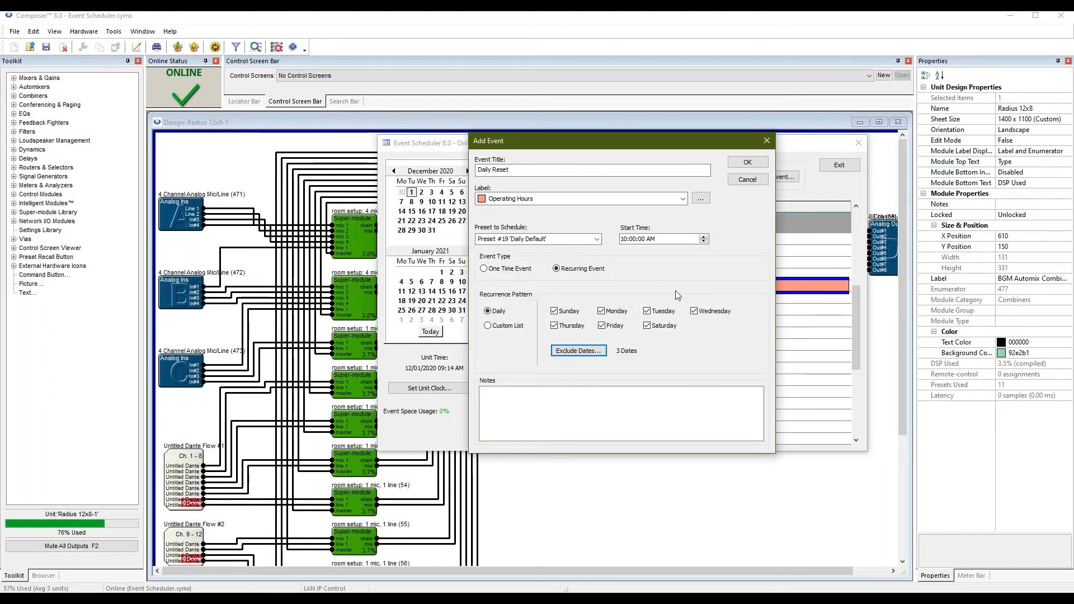
click(759, 163)
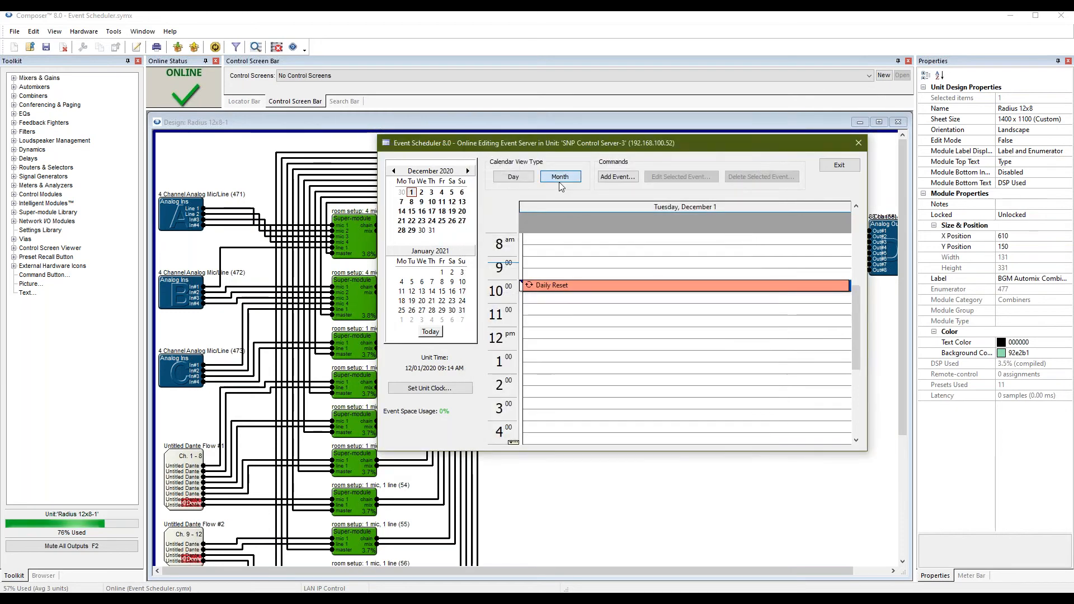
Switch the calendar to Month view and inspect the 10:00am Daily Reset events, including the 18th.
click(559, 181)
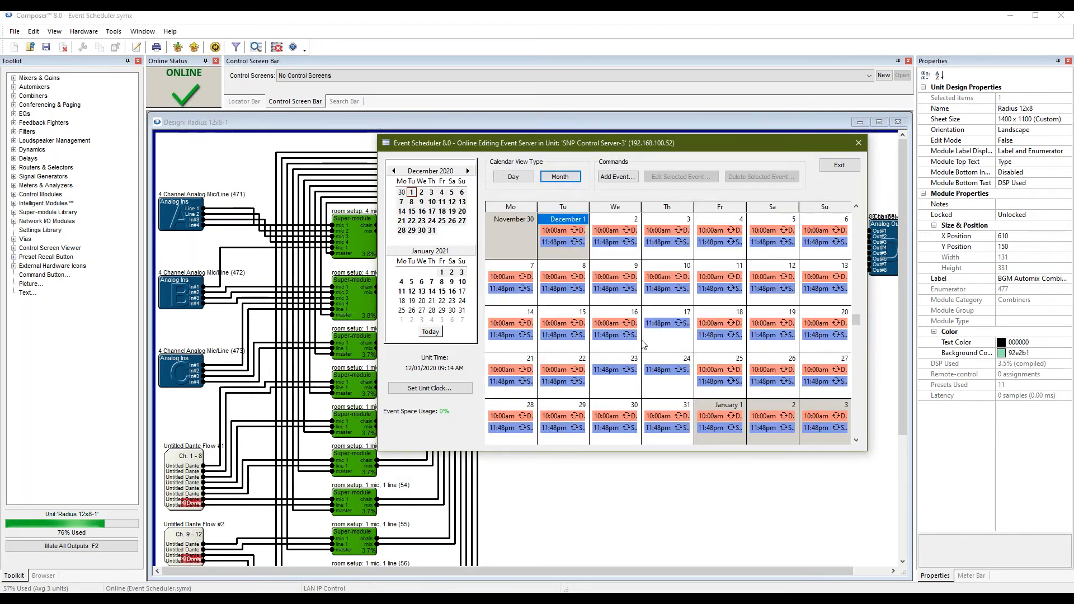
click(613, 323)
click(720, 324)
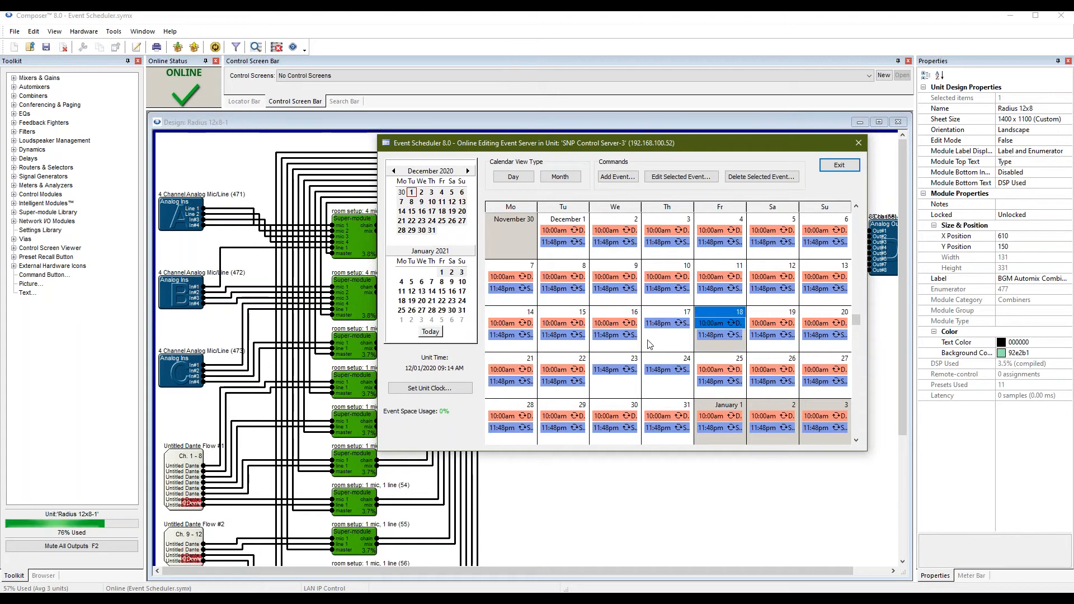
click(613, 322)
click(720, 323)
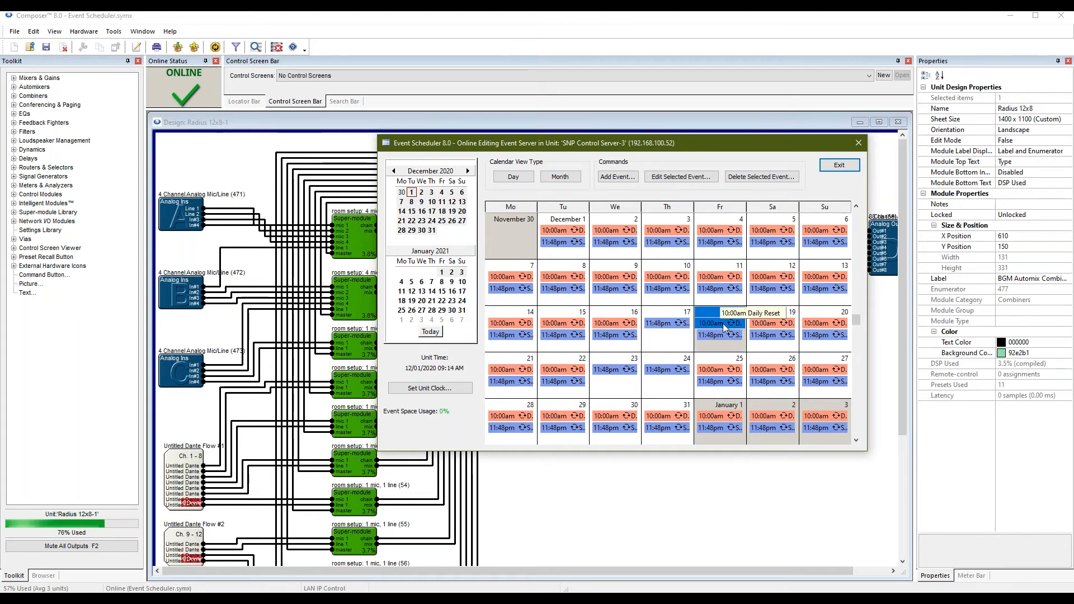
Check December 17, 23 and 24, which show only the 11:48pm events.
click(658, 336)
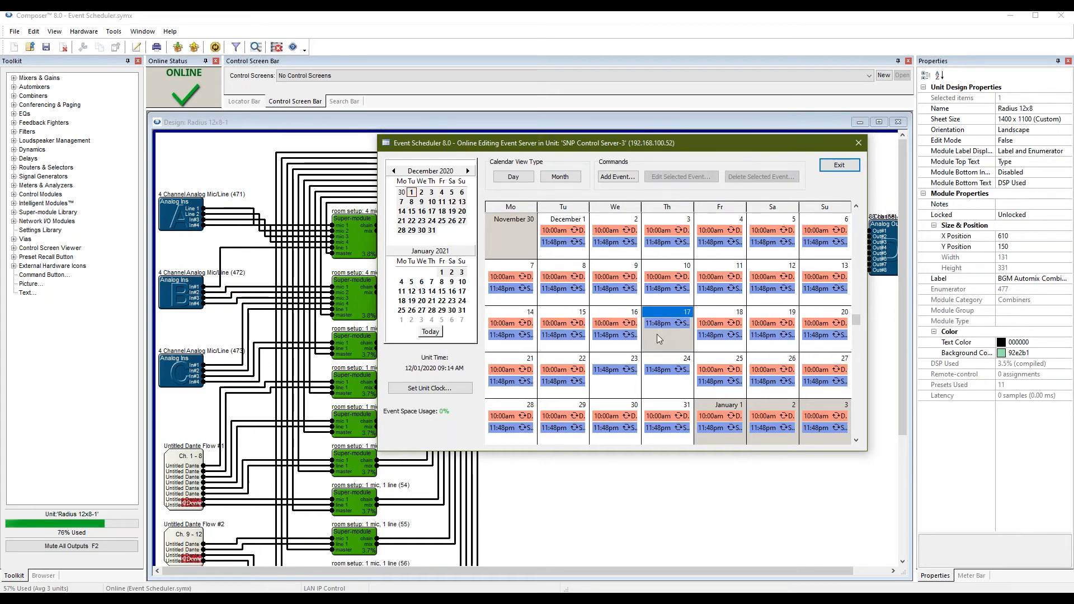
click(668, 383)
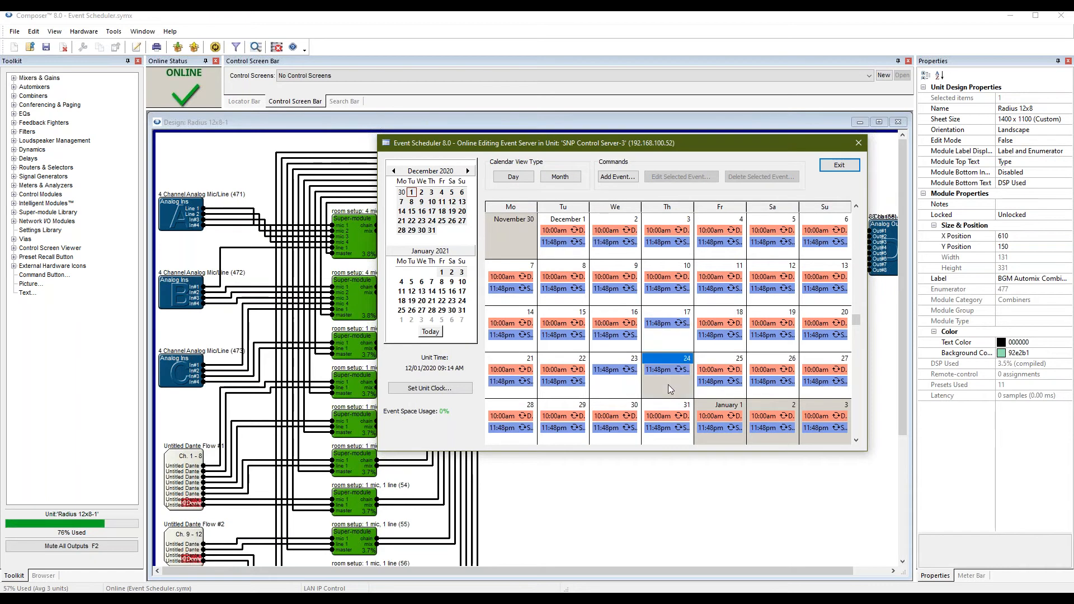
click(624, 386)
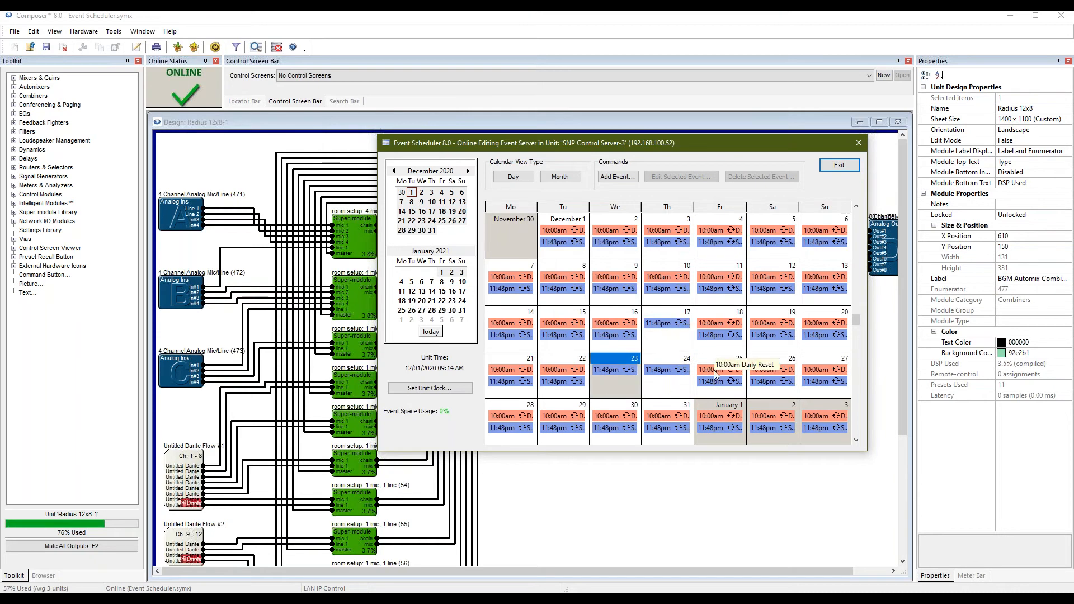
click(658, 325)
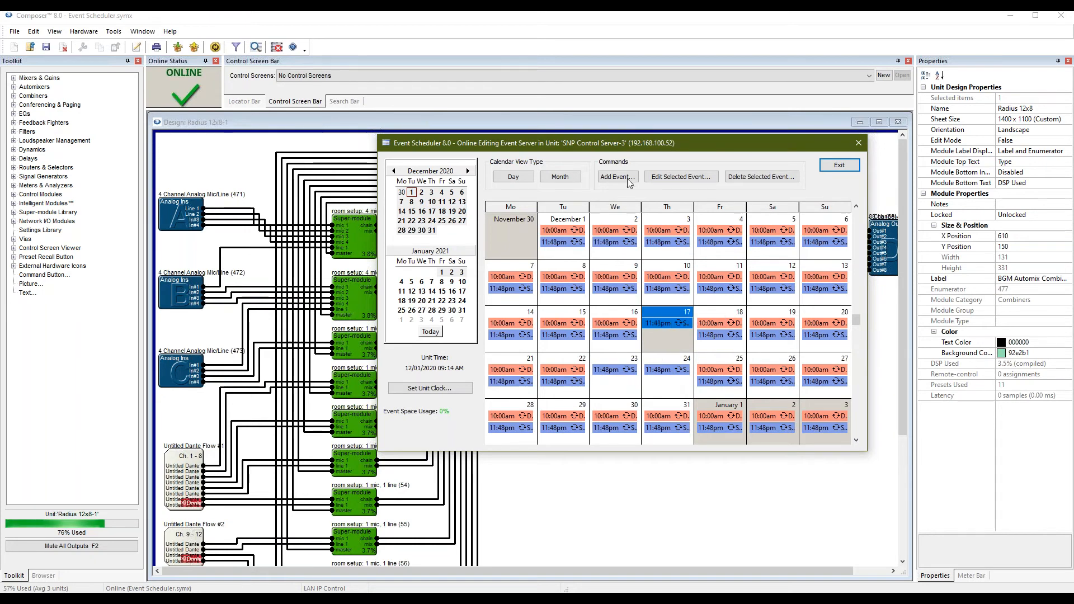
Edit the Daily Reset event to repeat on a Custom List and bring up its Include Dates window.
double_click(660, 278)
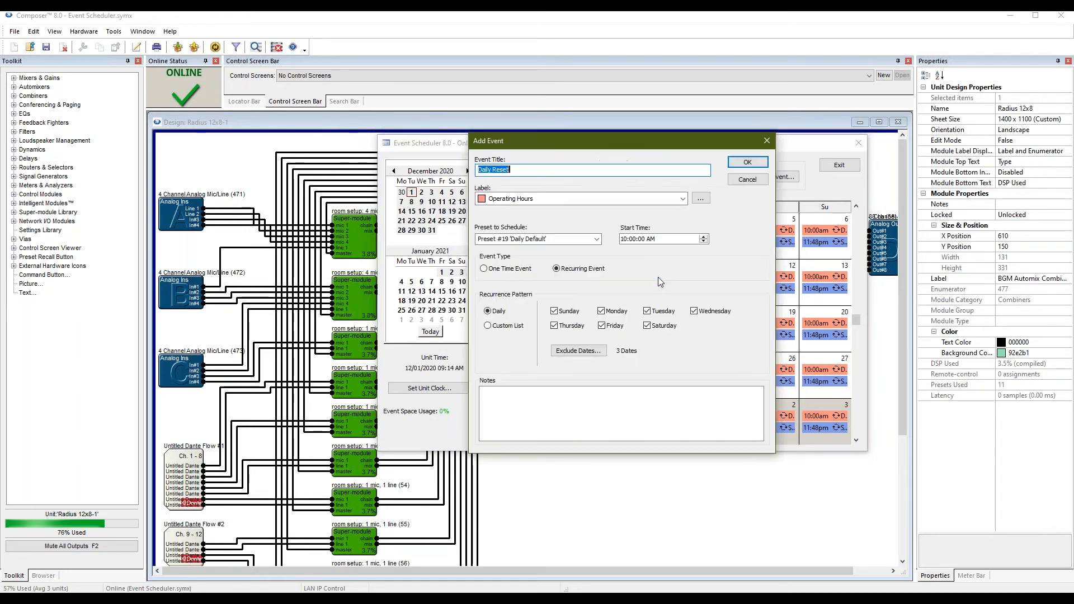
click(507, 326)
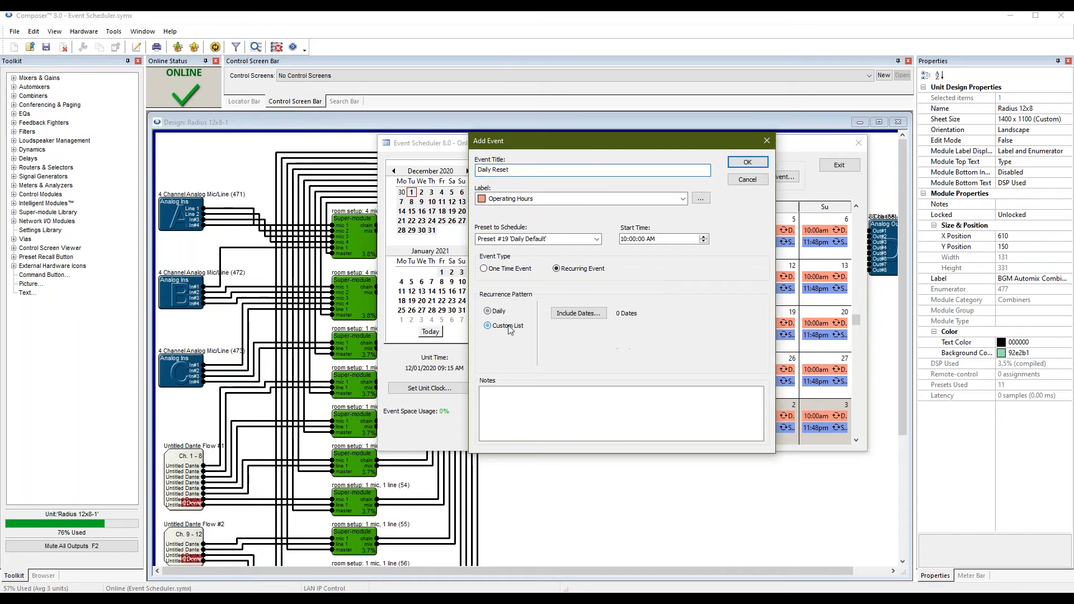
click(586, 313)
drag(609, 241, 615, 203)
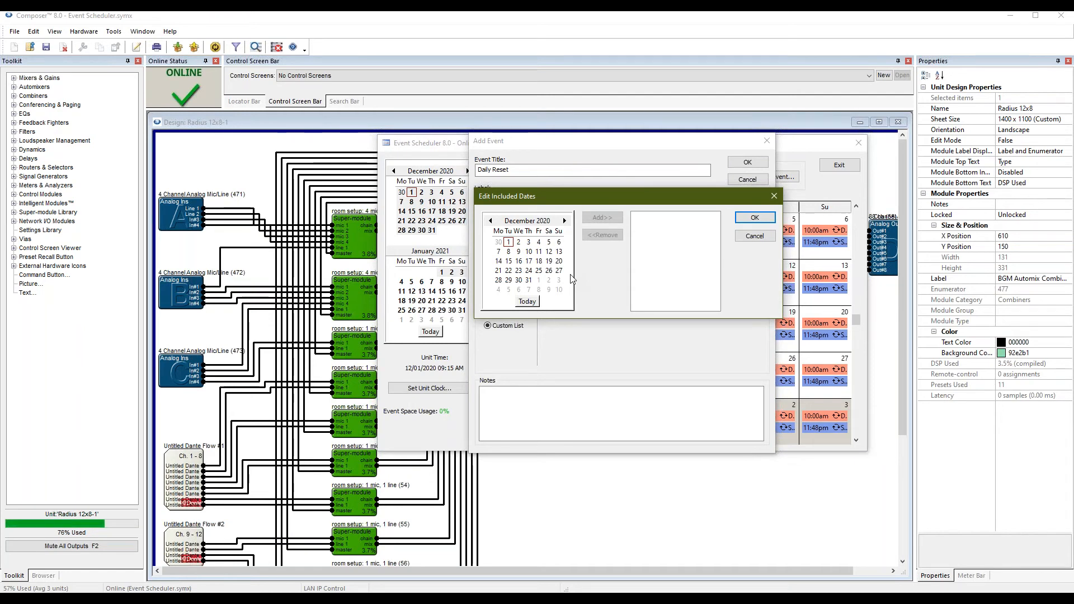
Add 12-17-2020, 12-23-2020 and 12-24-2020 as included dates and save the event.
click(540, 262)
click(602, 217)
click(519, 271)
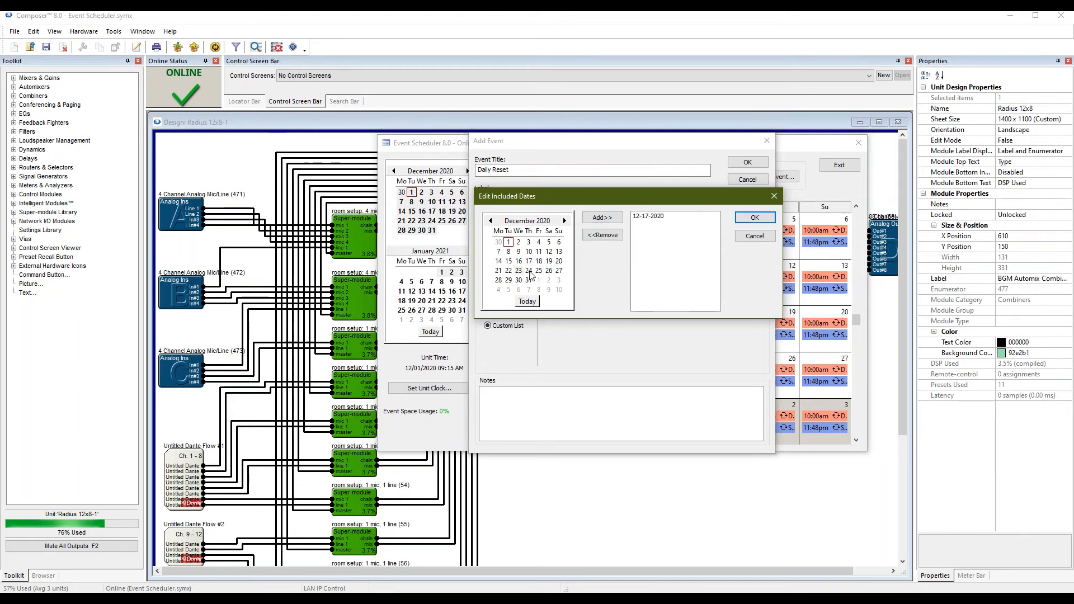
click(602, 217)
click(528, 271)
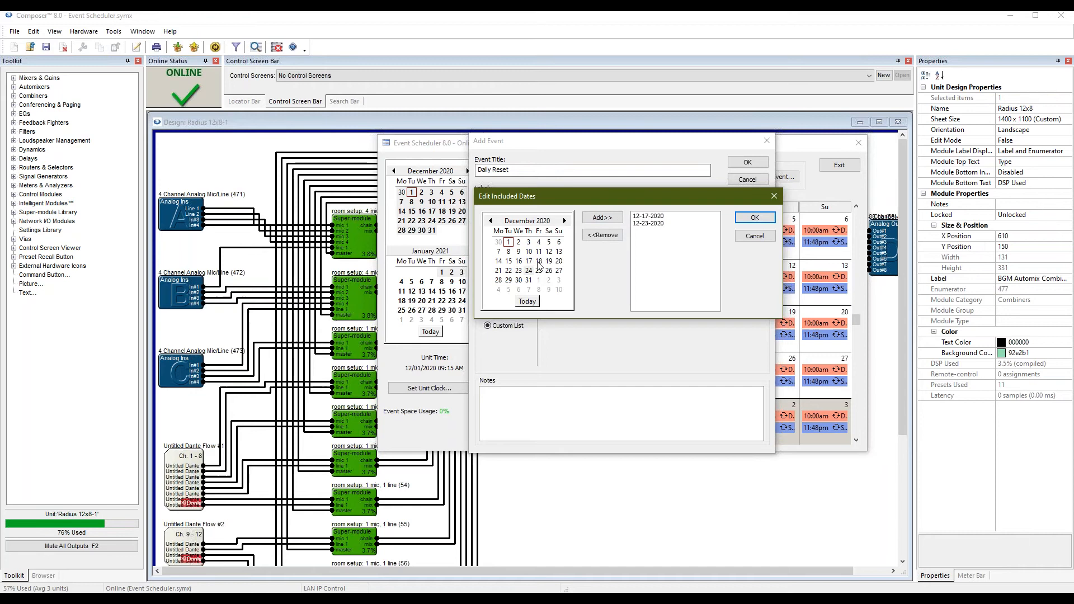
click(603, 217)
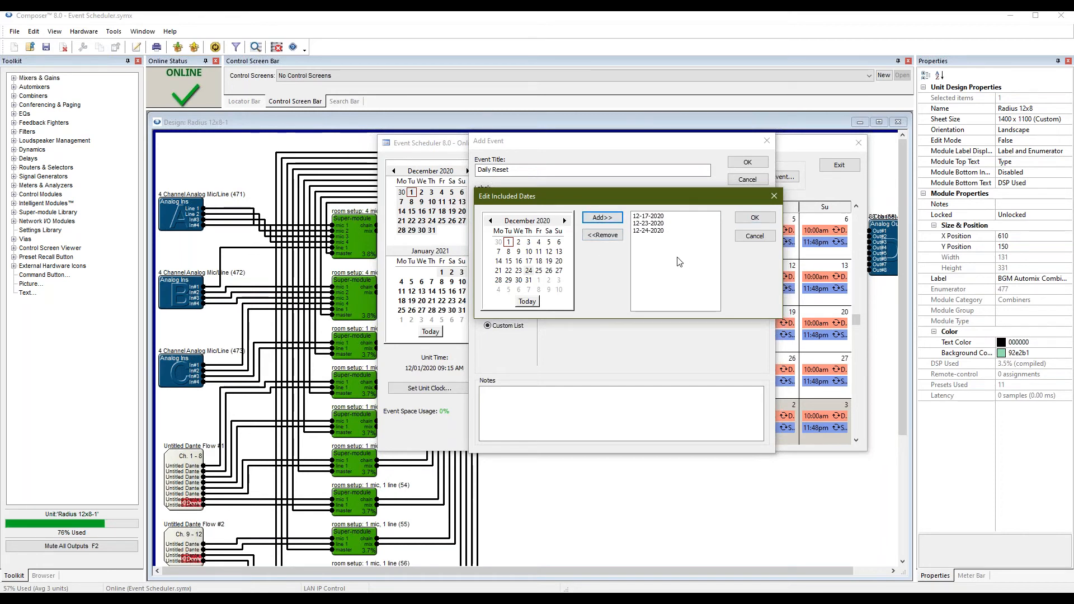
click(755, 219)
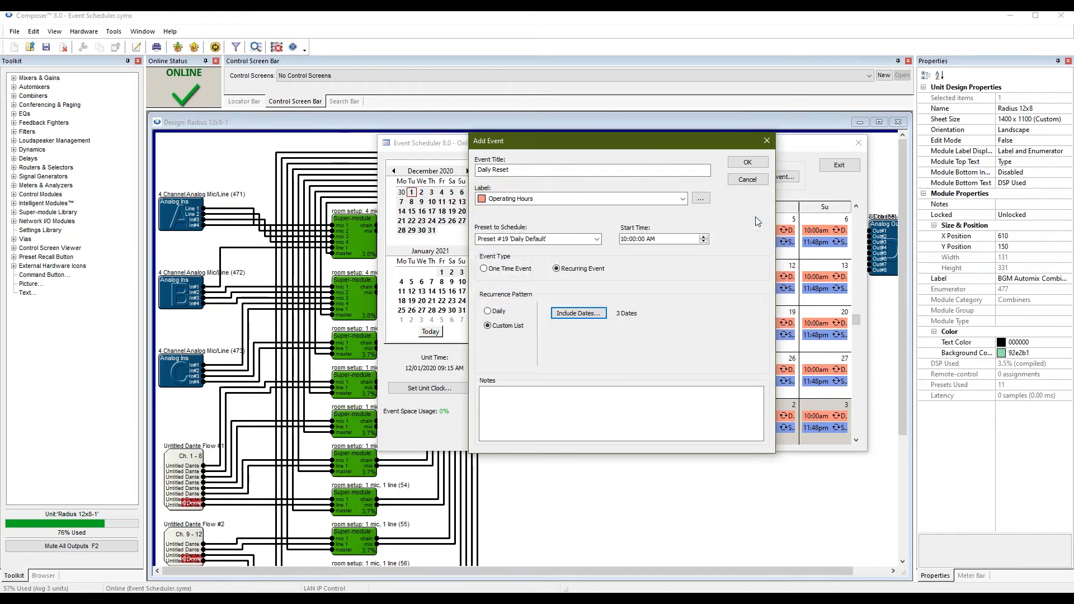
click(760, 164)
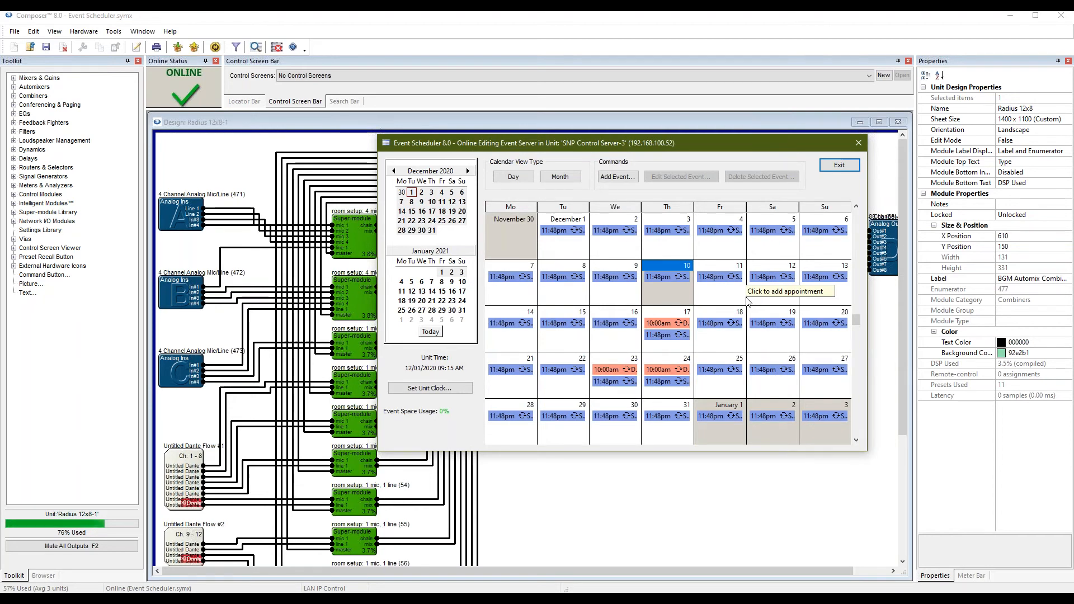
Switch Daily Reset back to Daily repeat, then exit the scheduler keeping the changes.
double_click(666, 326)
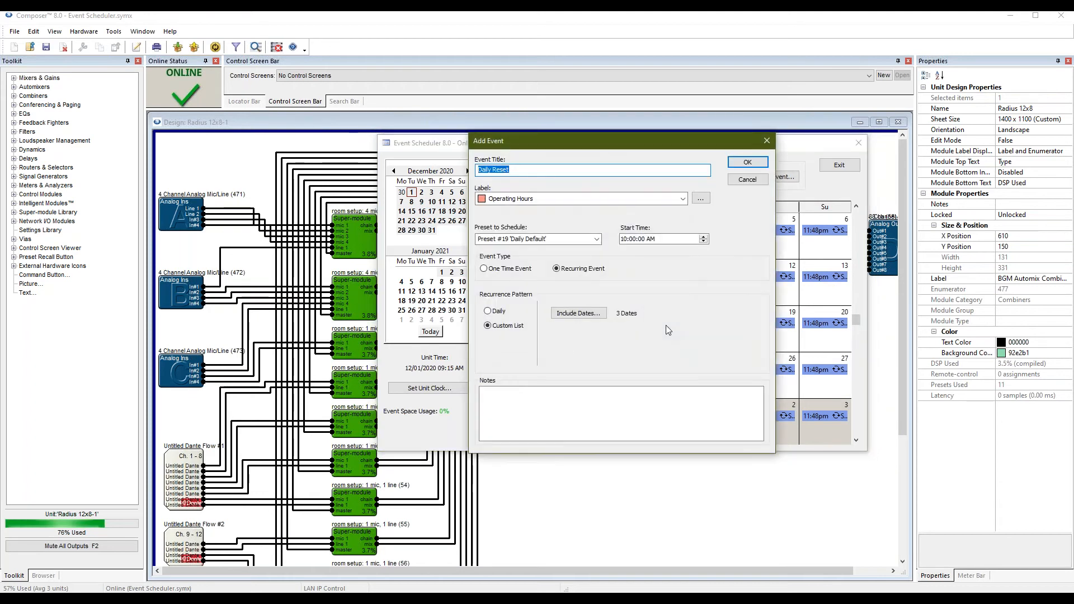
click(496, 312)
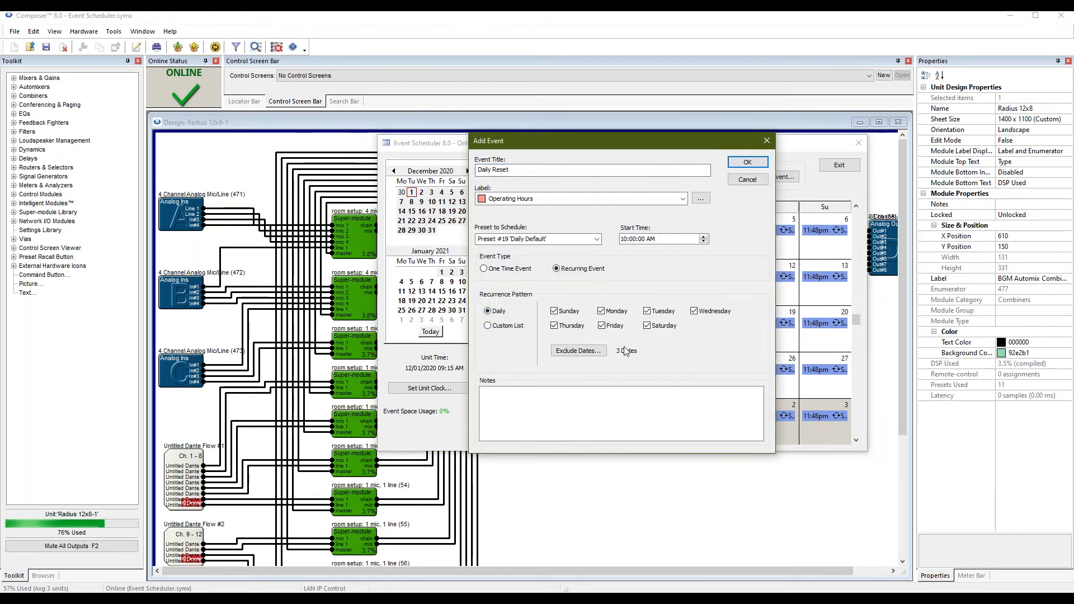
click(740, 163)
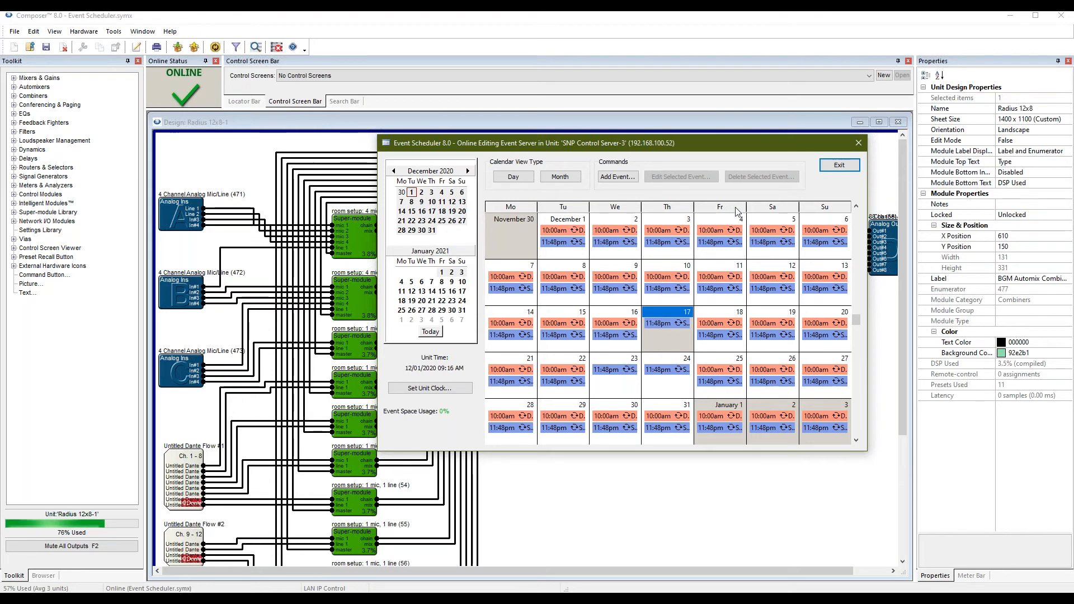
click(839, 167)
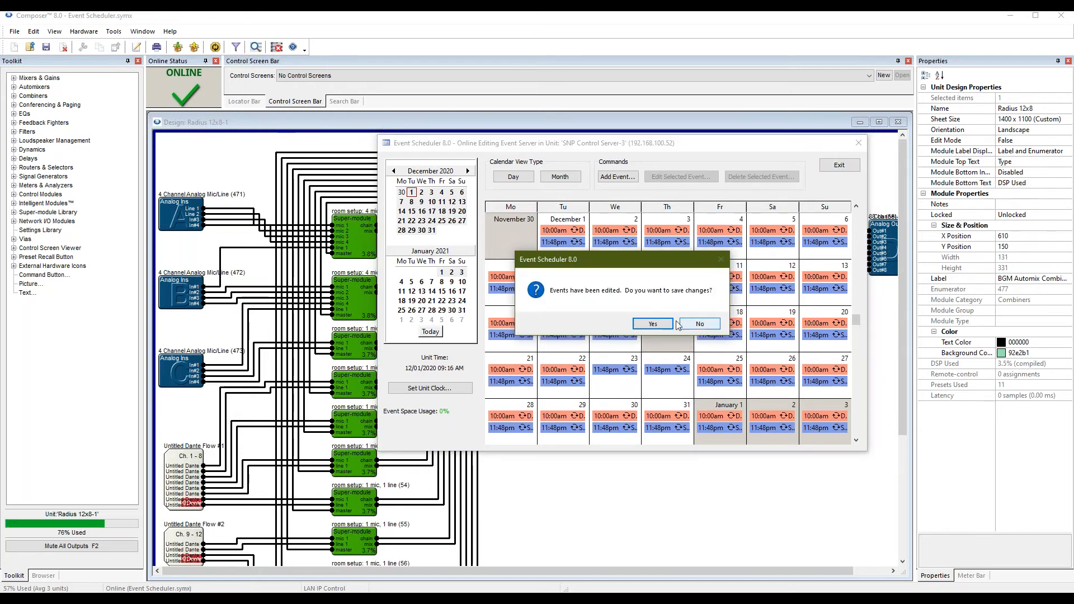
click(661, 327)
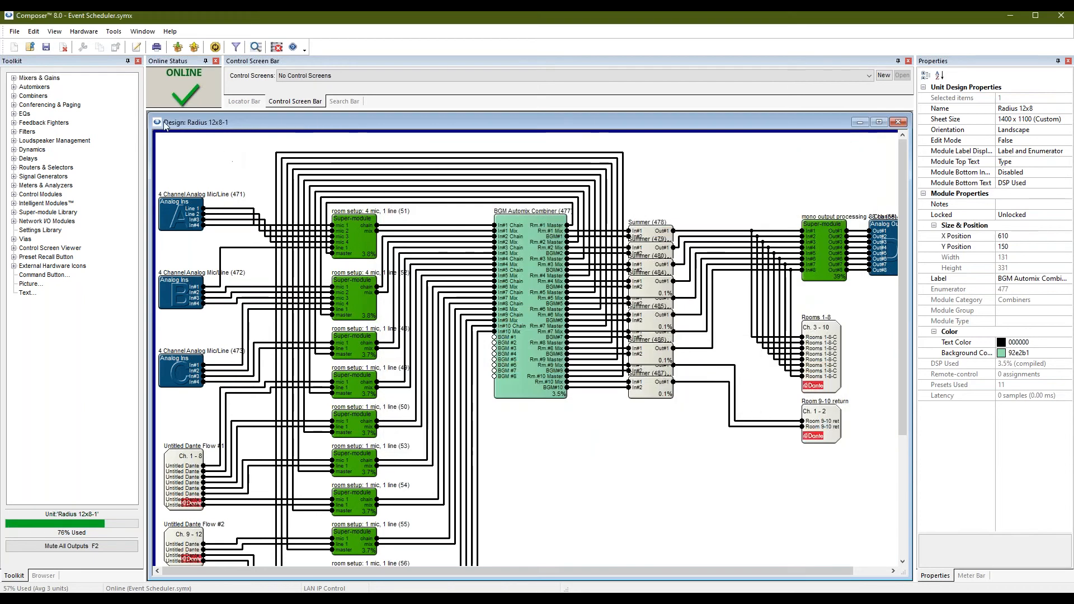
Show the File > Export submenu for the design.
click(20, 32)
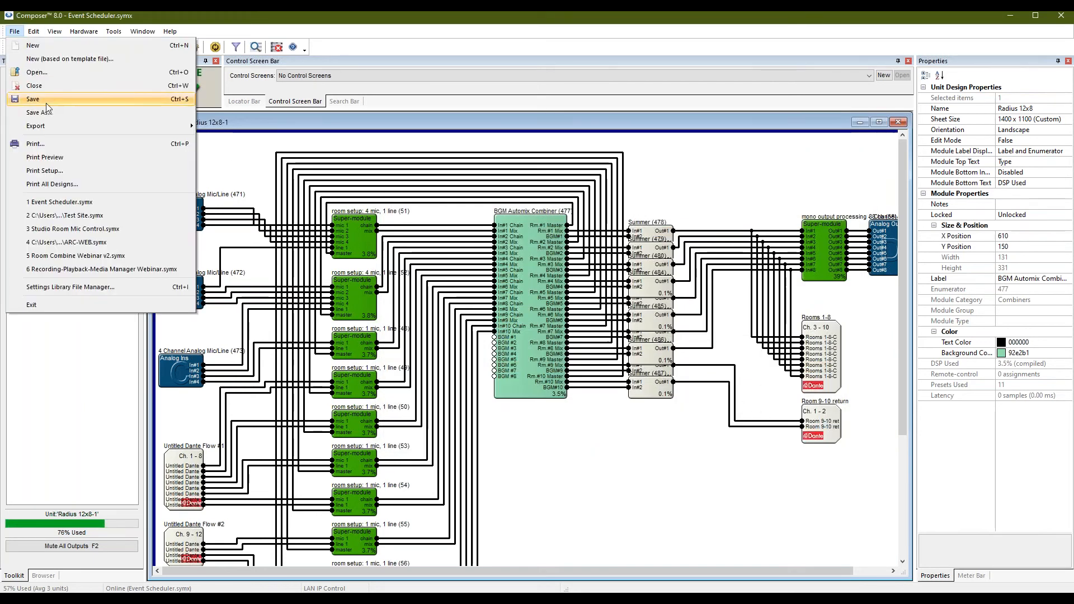
mouse_move(48, 128)
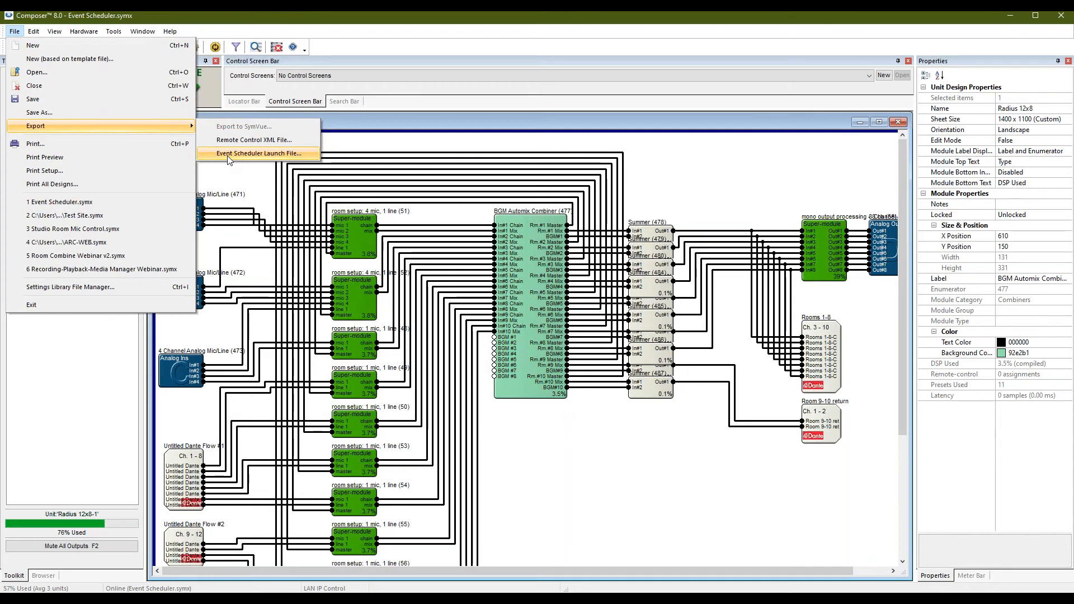
Export the Event Scheduler launch file as Event.launch to the Desktop, replacing the existing copy.
click(229, 155)
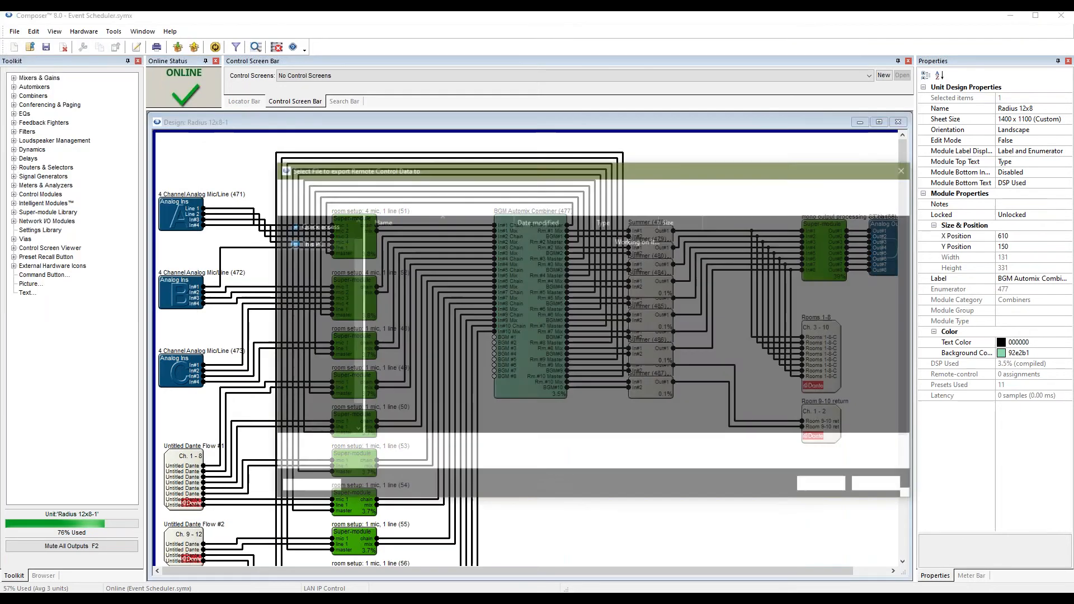
click(348, 448)
key(Delete)
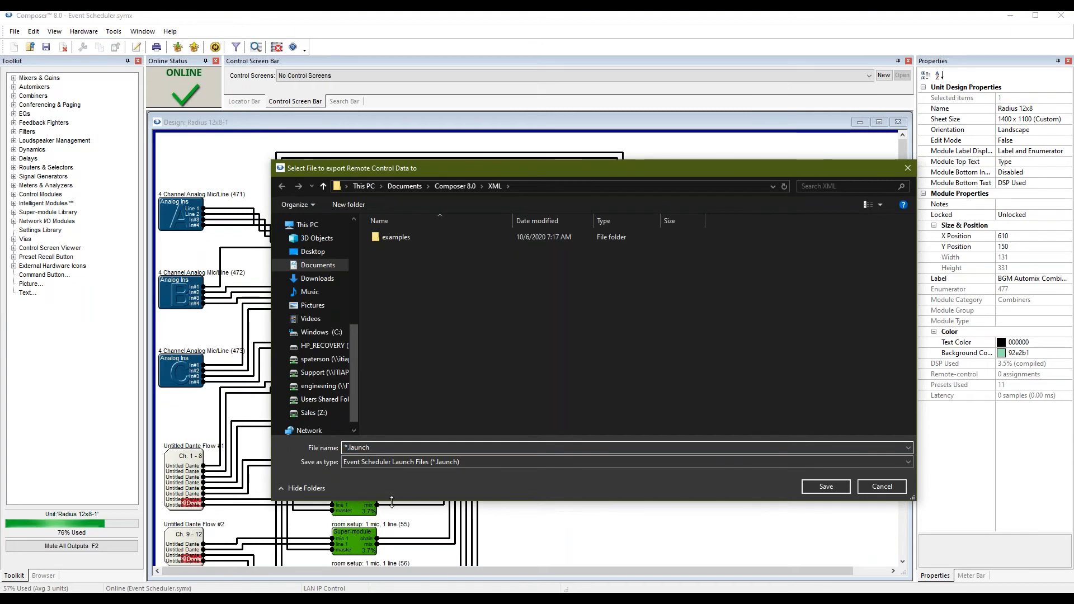
text(Event)
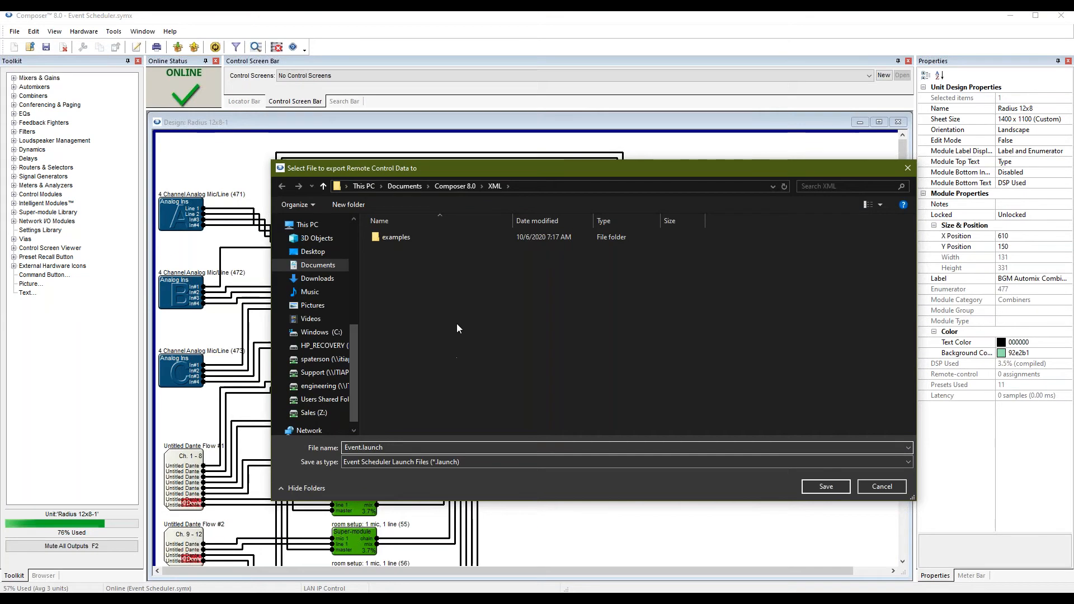
click(313, 251)
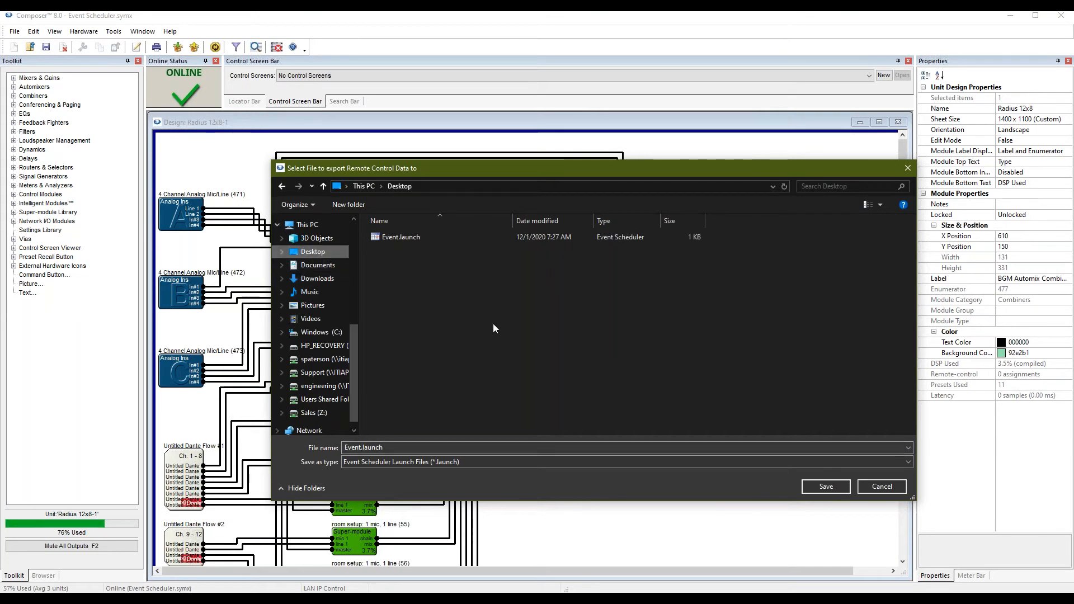
click(826, 486)
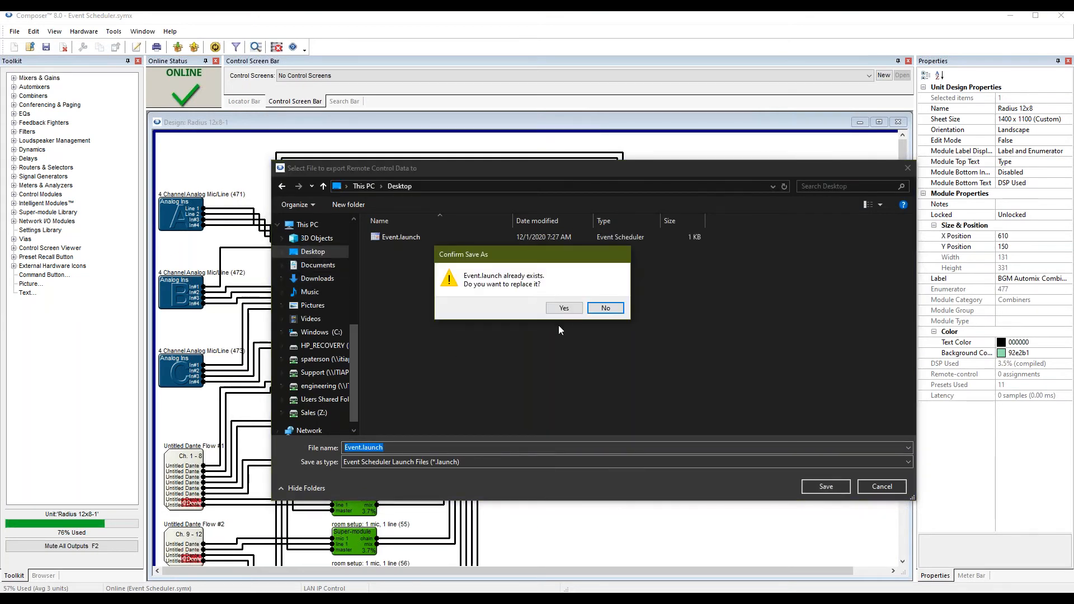
click(564, 307)
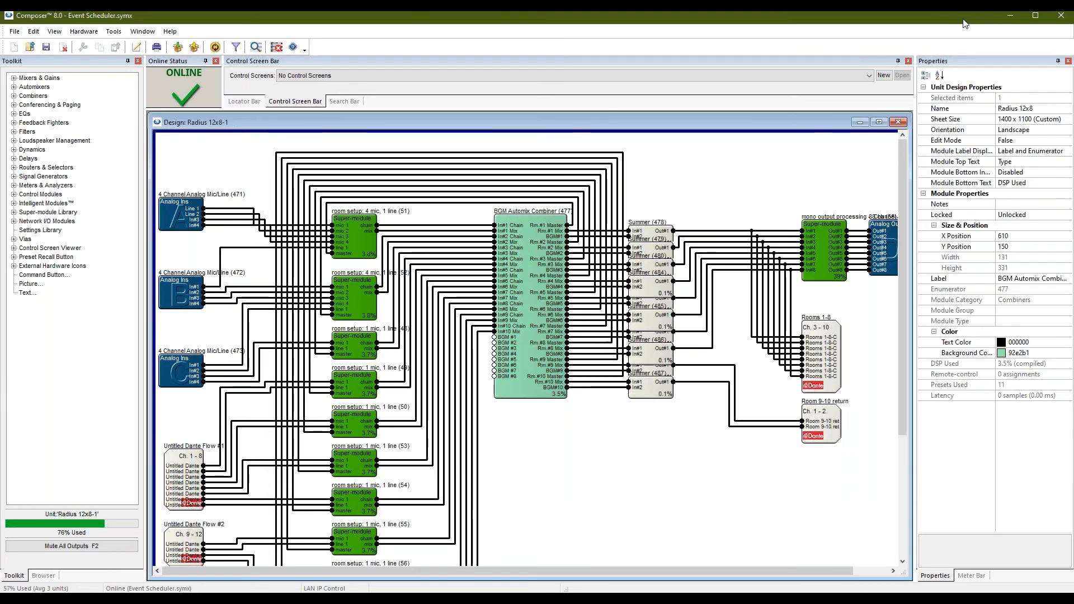
Clear Composer and the browser off the desktop and launch Event.launch.
click(1012, 16)
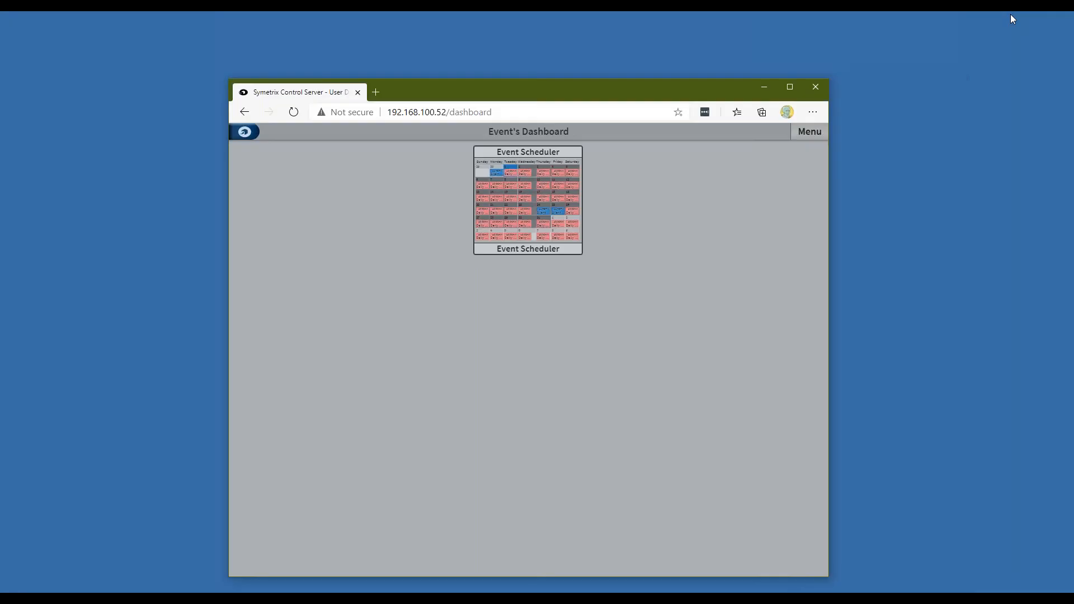
click(767, 89)
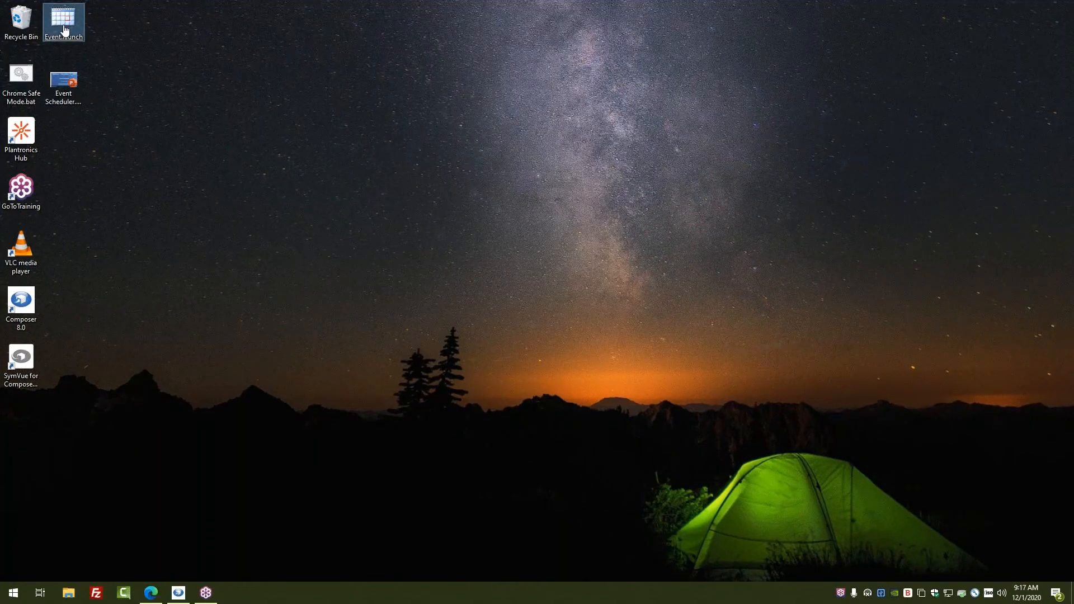
double_click(65, 29)
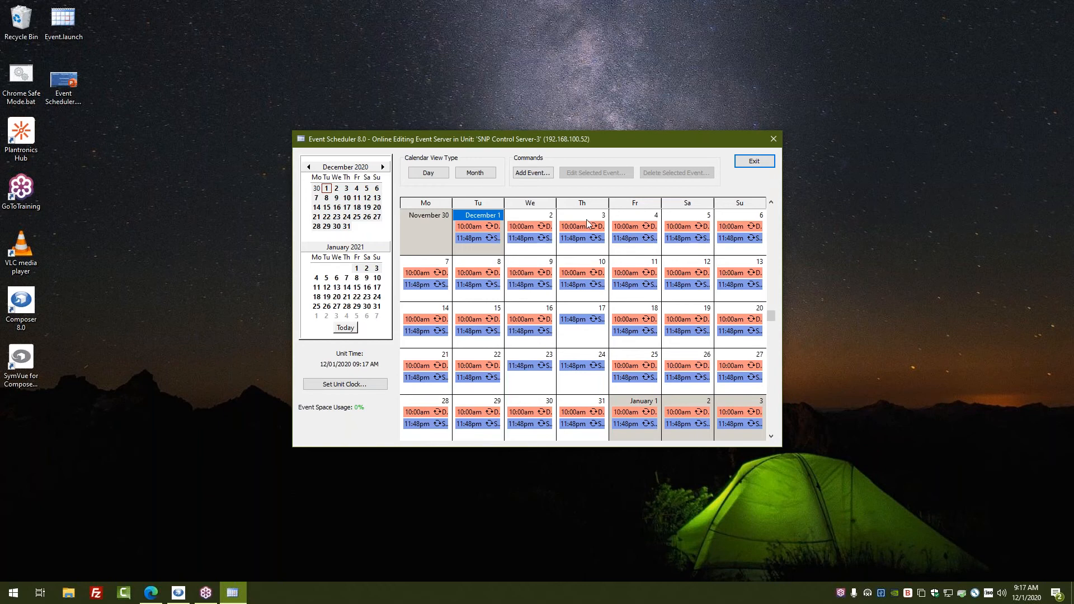
Navigate the calendar forward to show only Friday, May 28, 2021.
click(383, 168)
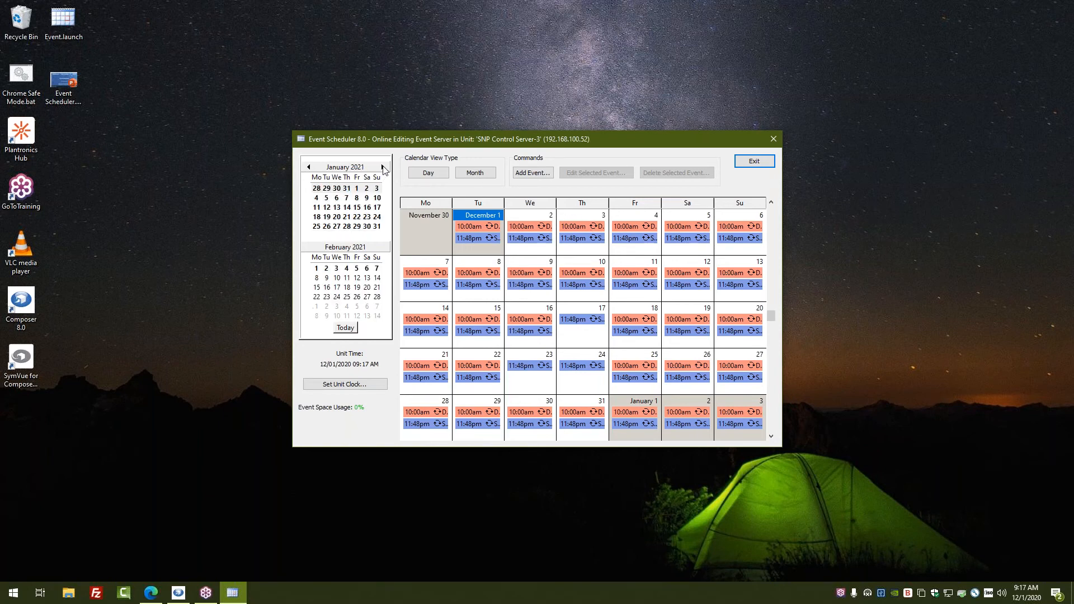
click(383, 167)
click(384, 167)
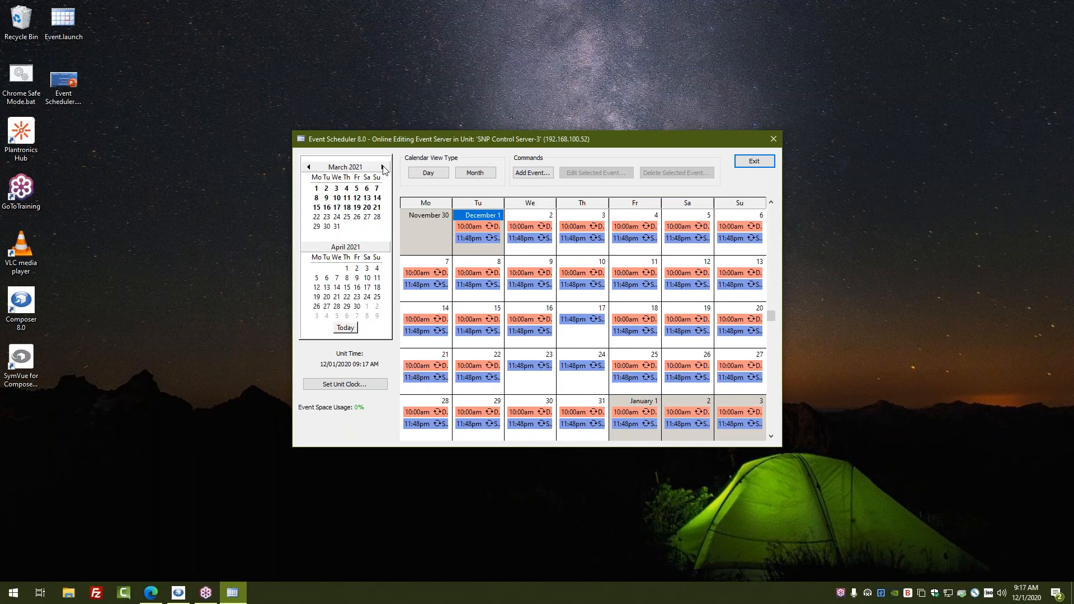
click(383, 167)
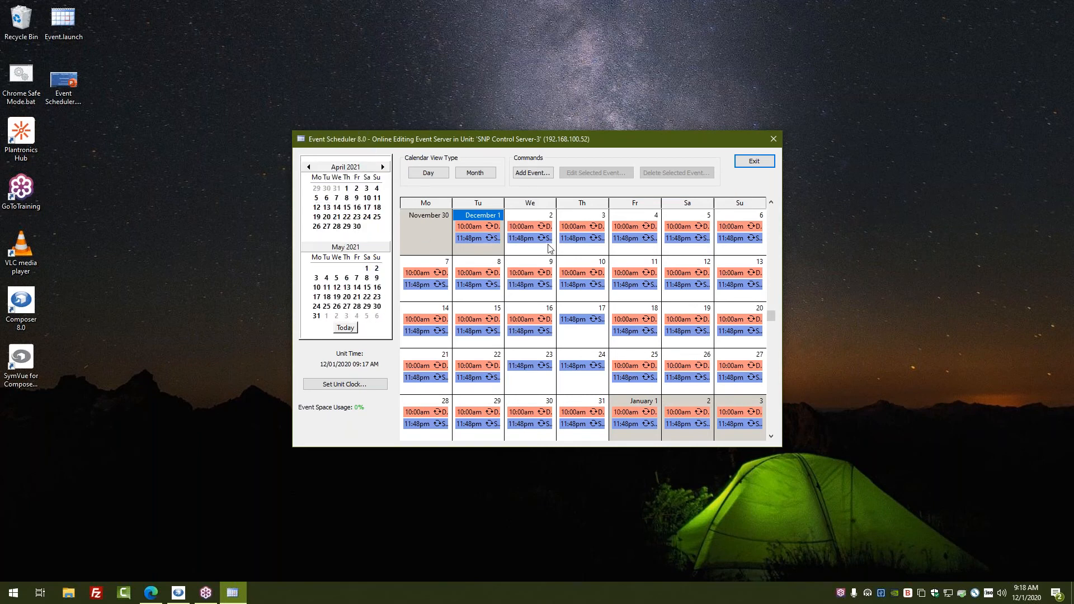
click(349, 289)
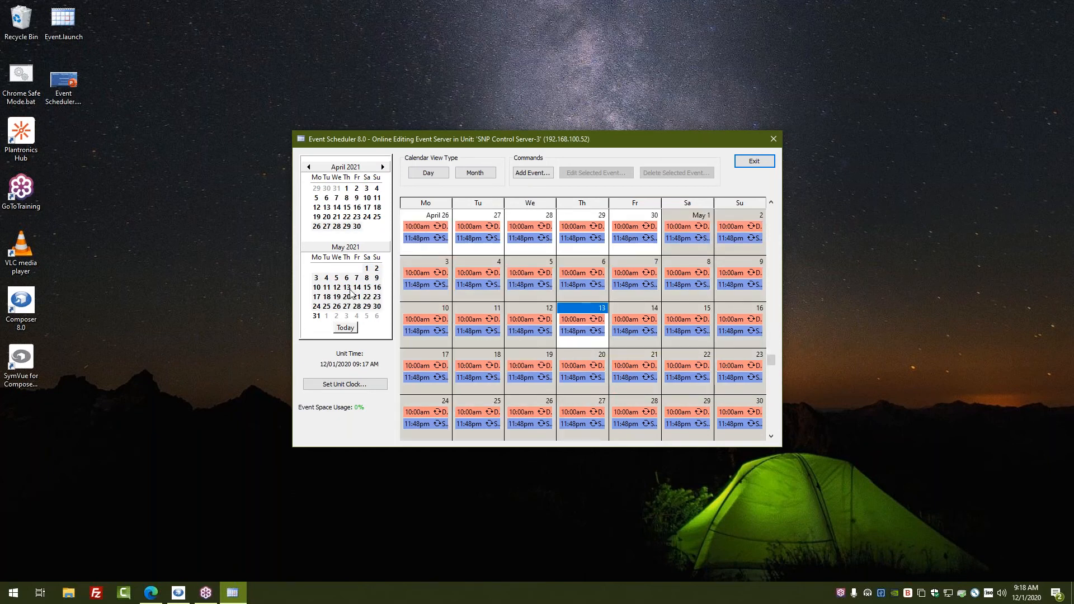
click(351, 289)
drag(359, 295, 360, 290)
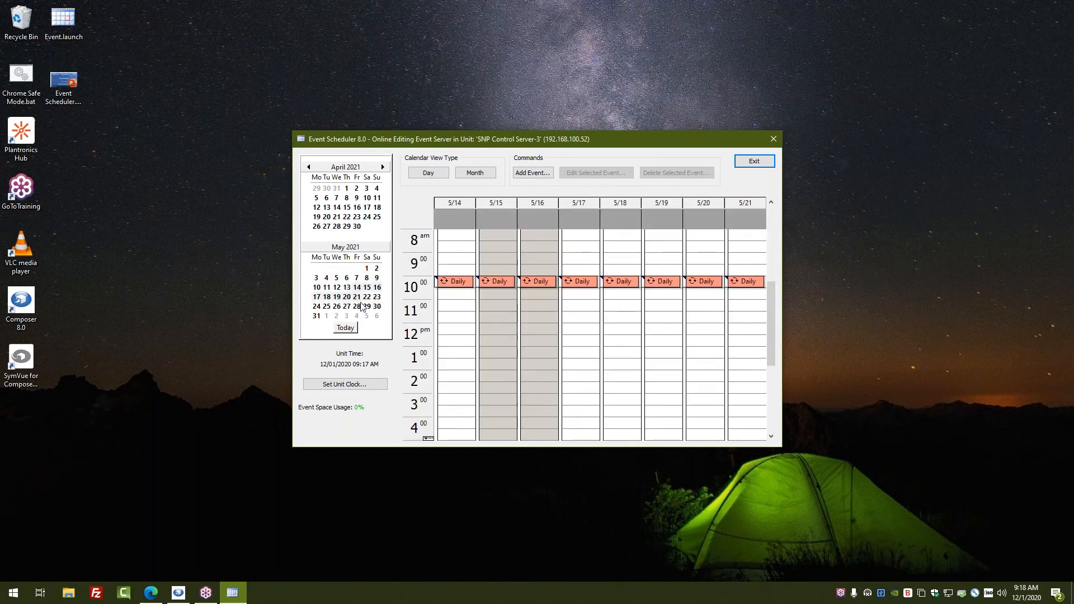
click(358, 306)
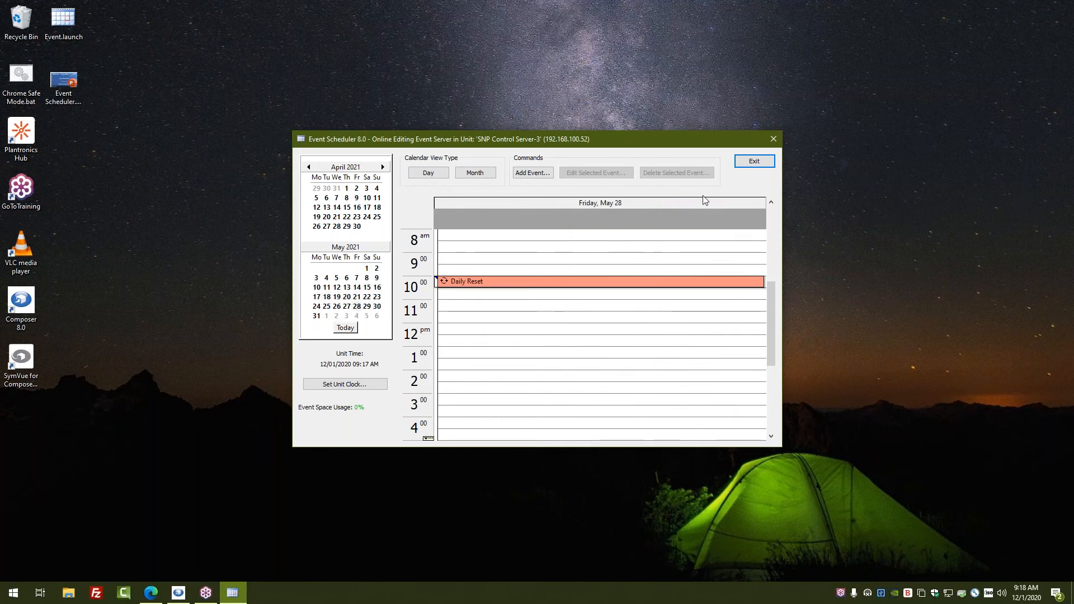
Review the Daily Reset event's details without making changes.
click(483, 282)
click(599, 175)
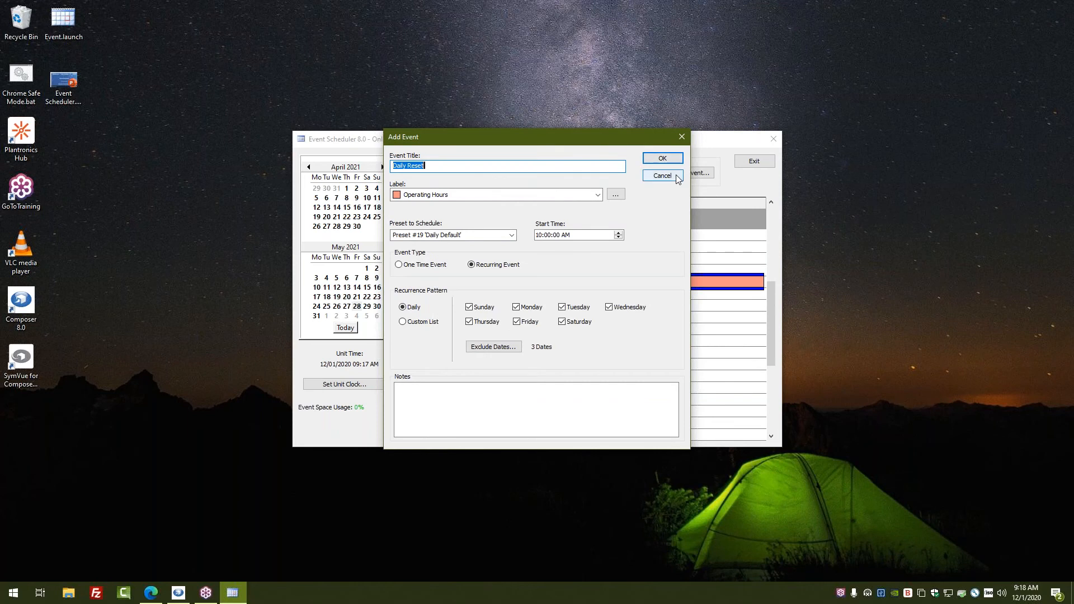
click(677, 177)
double_click(482, 283)
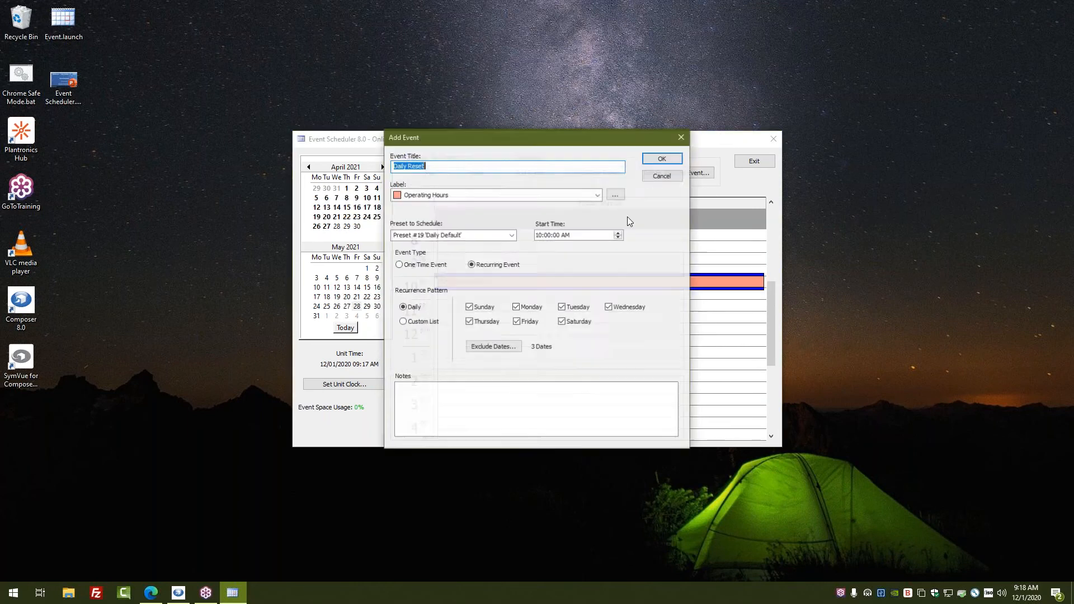
click(662, 159)
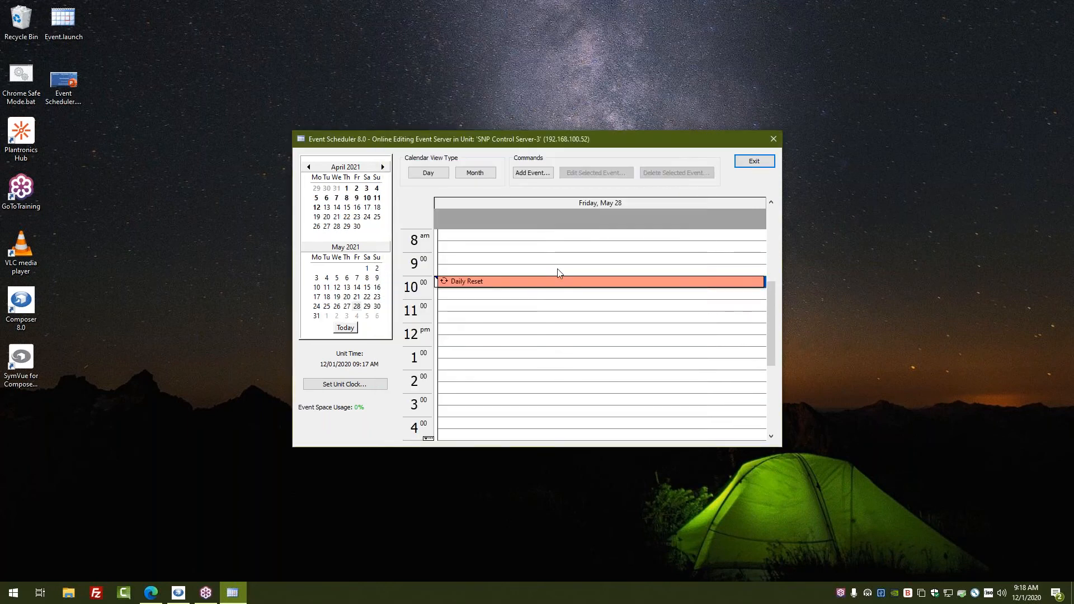
Delete the Daily Reset event on May 28 and exit, saving the schedule.
click(559, 281)
click(674, 173)
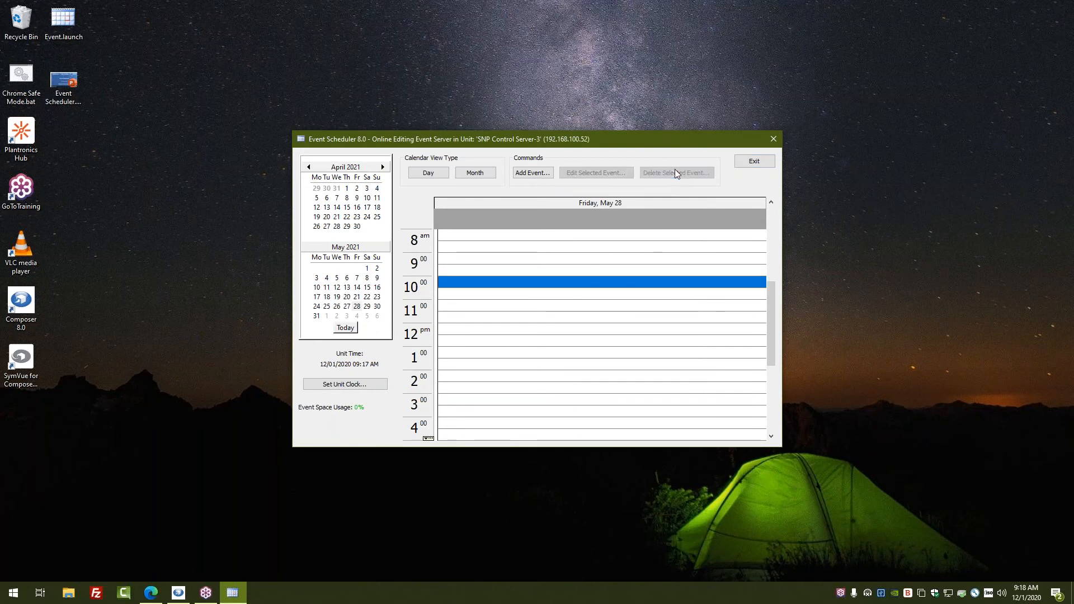
click(753, 162)
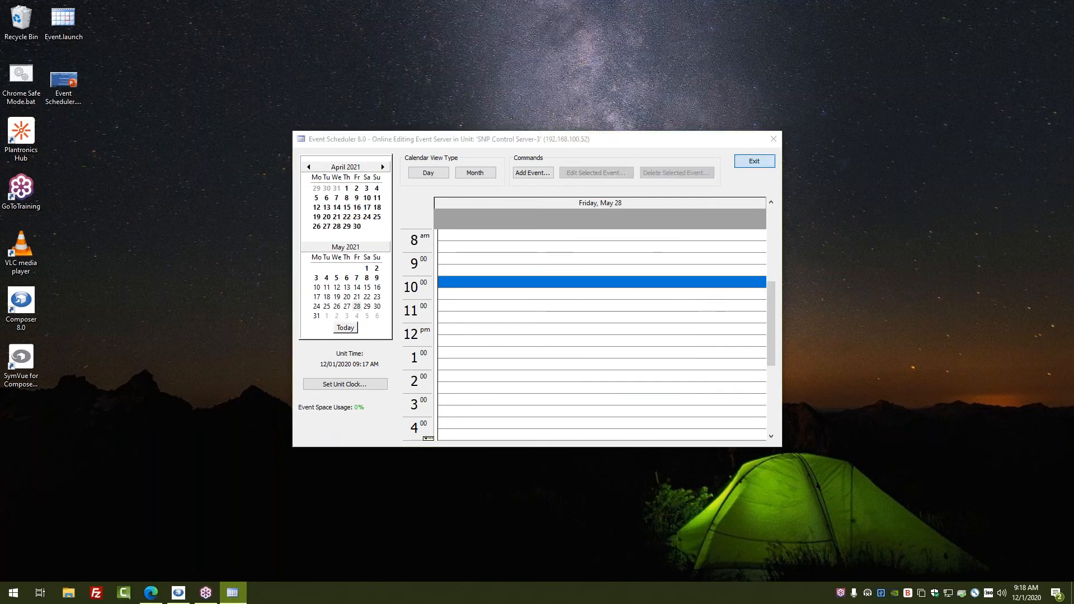
click(581, 320)
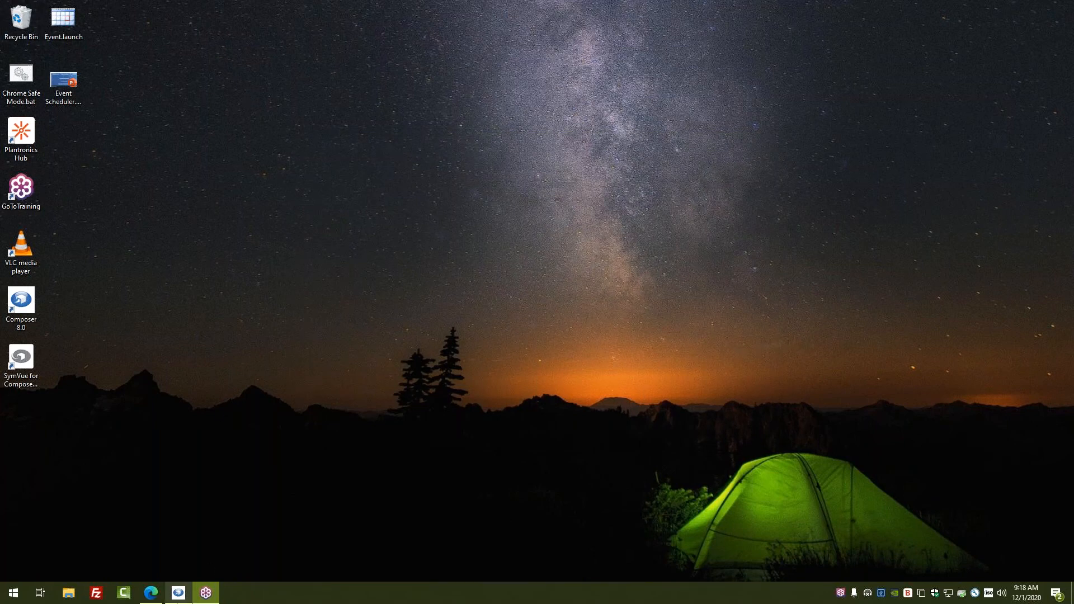
Bring Composer forward, close the Radius 12x8-1 design, and open the SNP Control Server web dashboard.
click(178, 592)
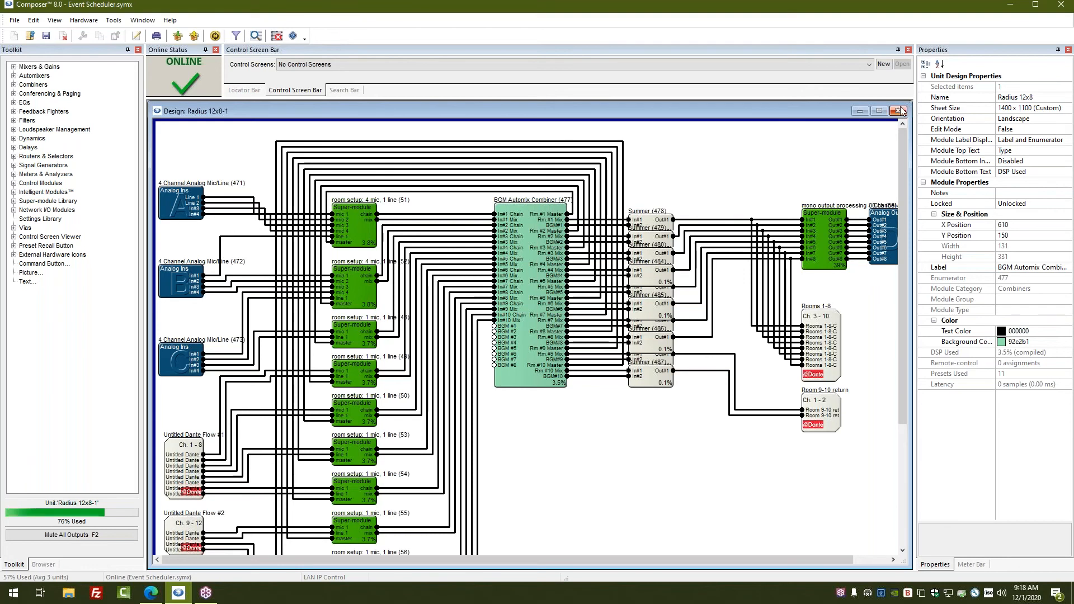
click(898, 111)
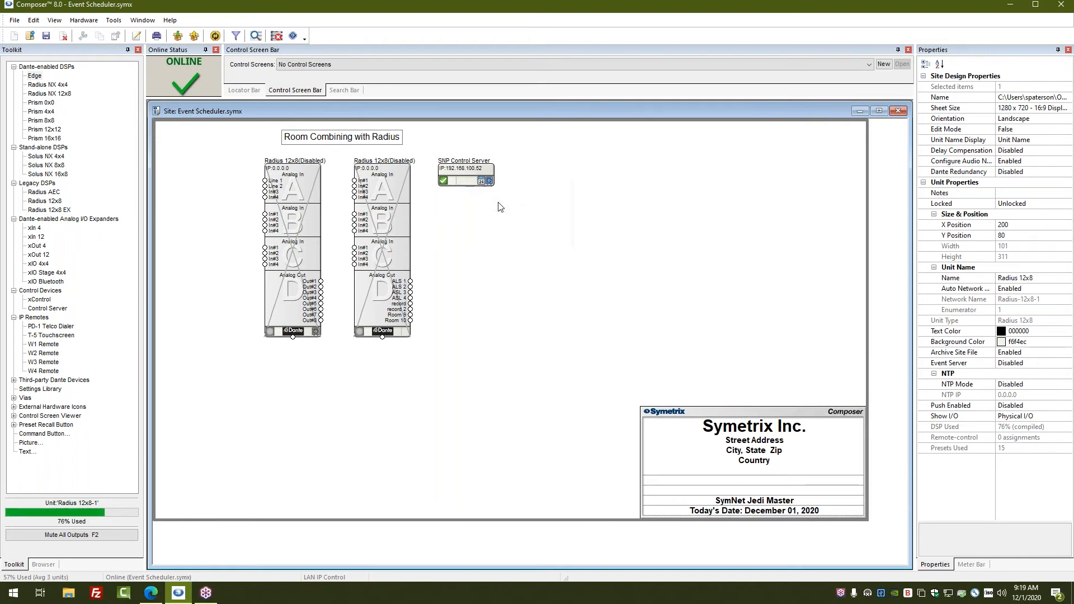
mouse_move(483, 183)
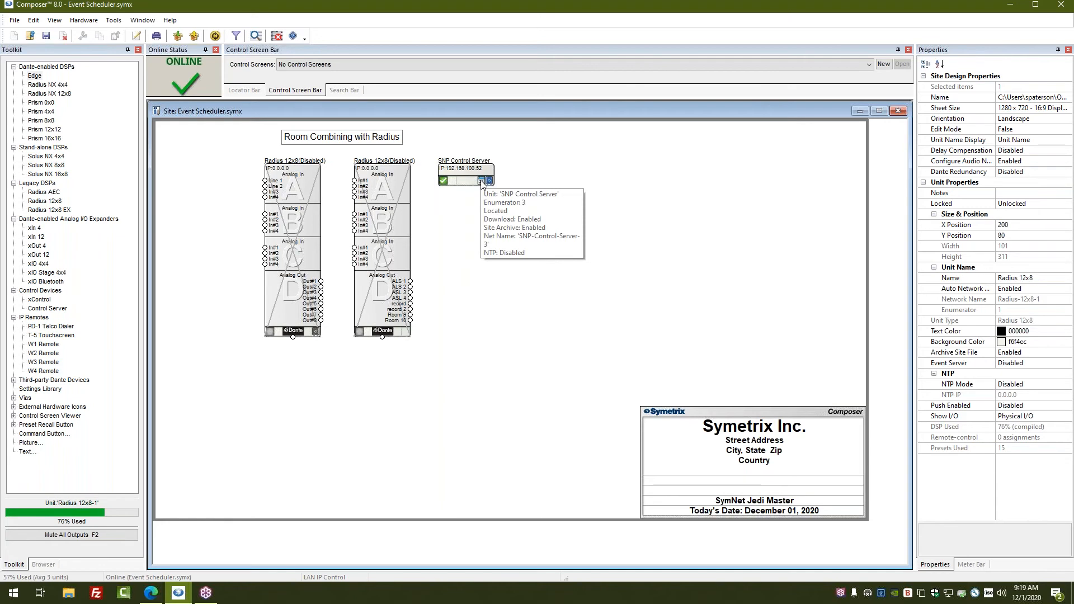
click(482, 182)
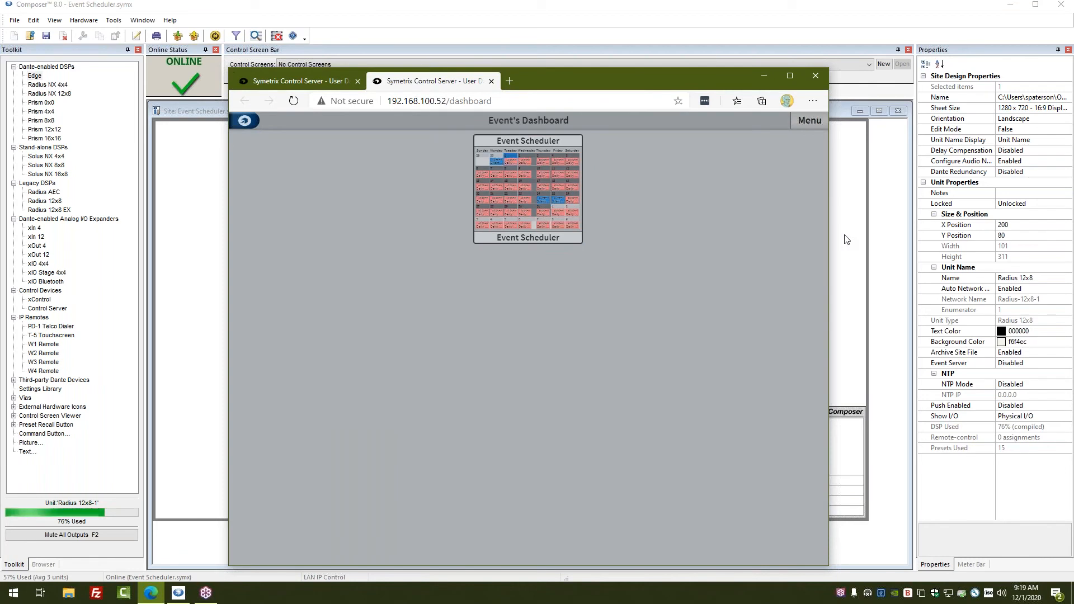
Review the December 2020 web event calendar, then log out via the Menu.
click(532, 195)
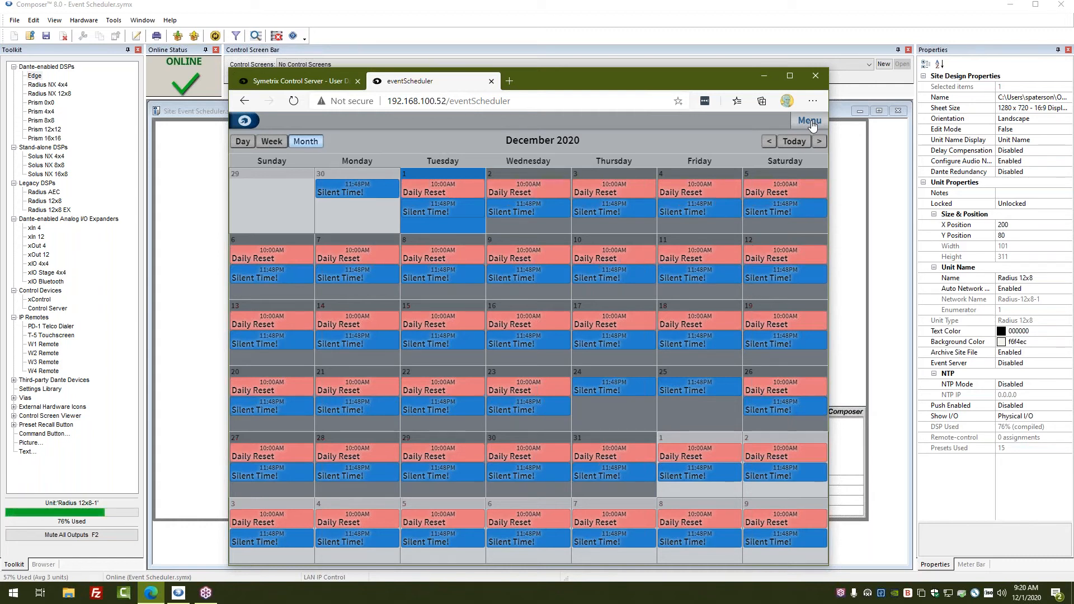
click(812, 122)
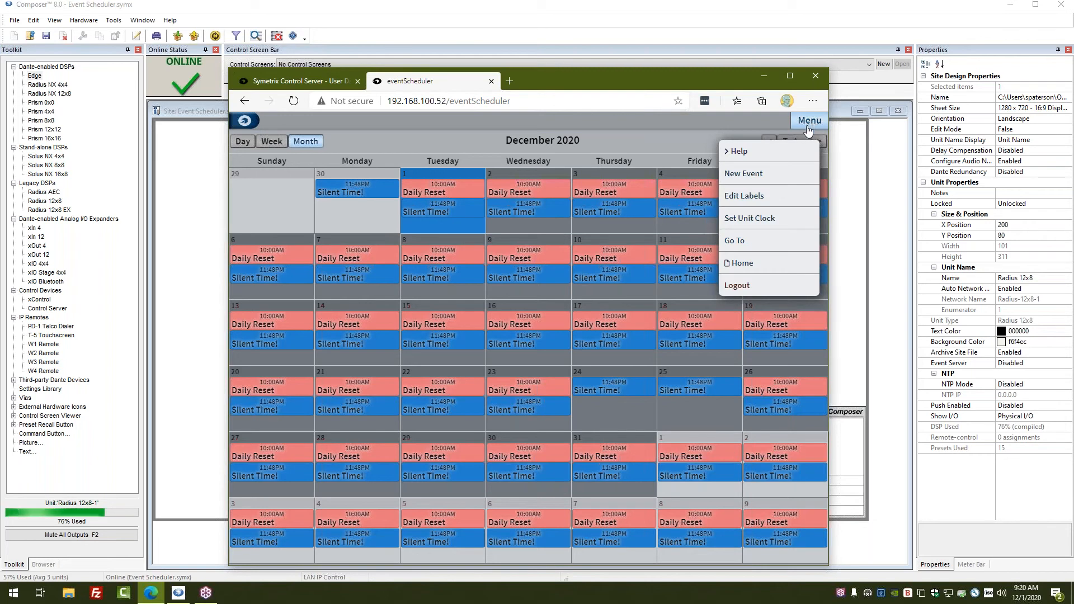
click(741, 288)
Close the browser, briefly reopen the Control Server web page, and return to the Composer site.
click(816, 75)
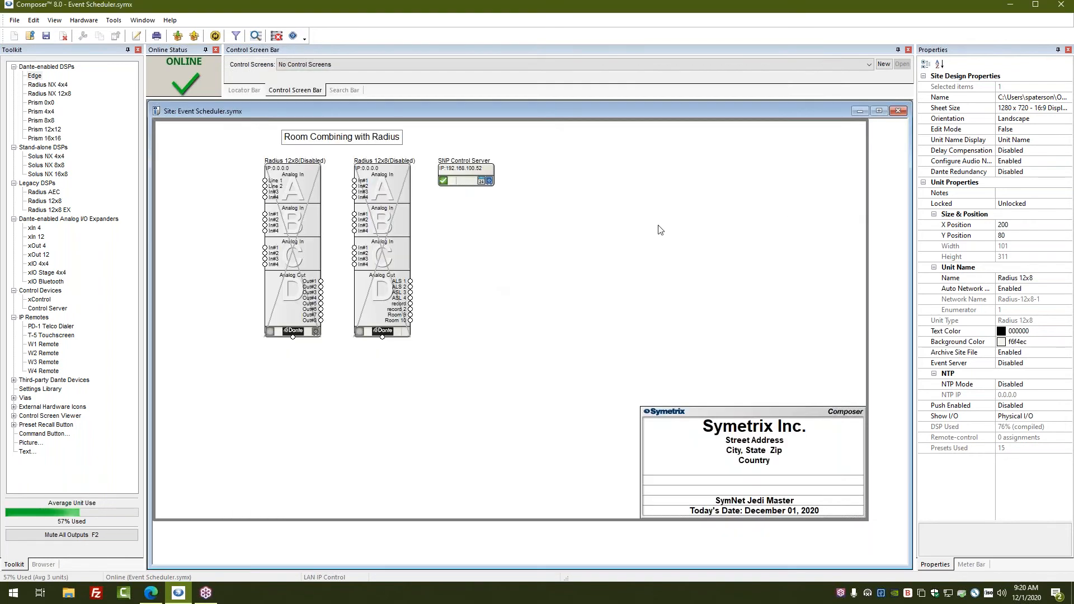
mouse_move(381, 183)
right_click(476, 168)
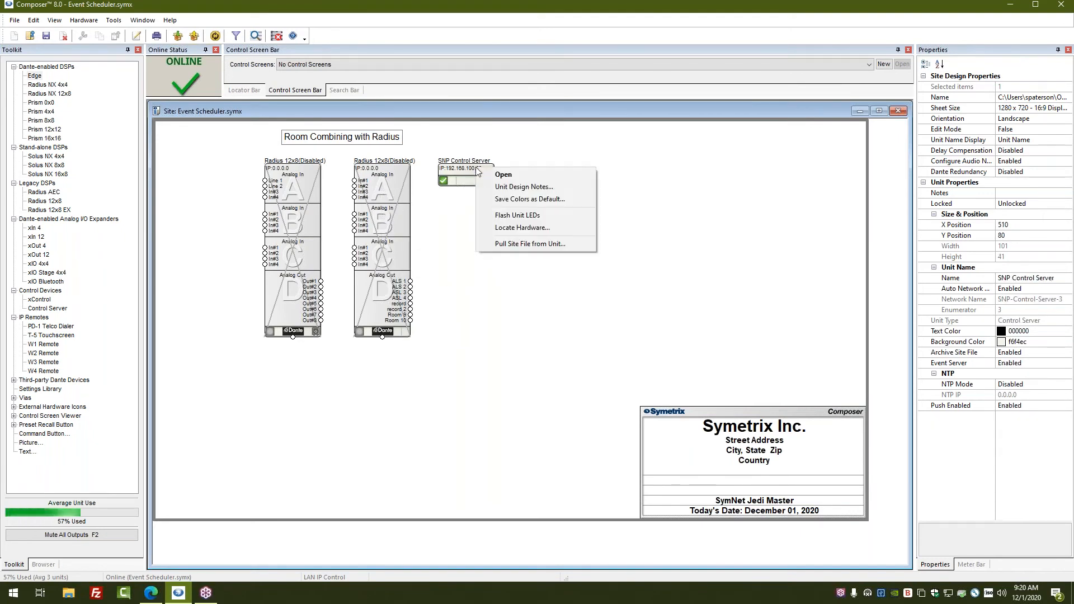
click(503, 175)
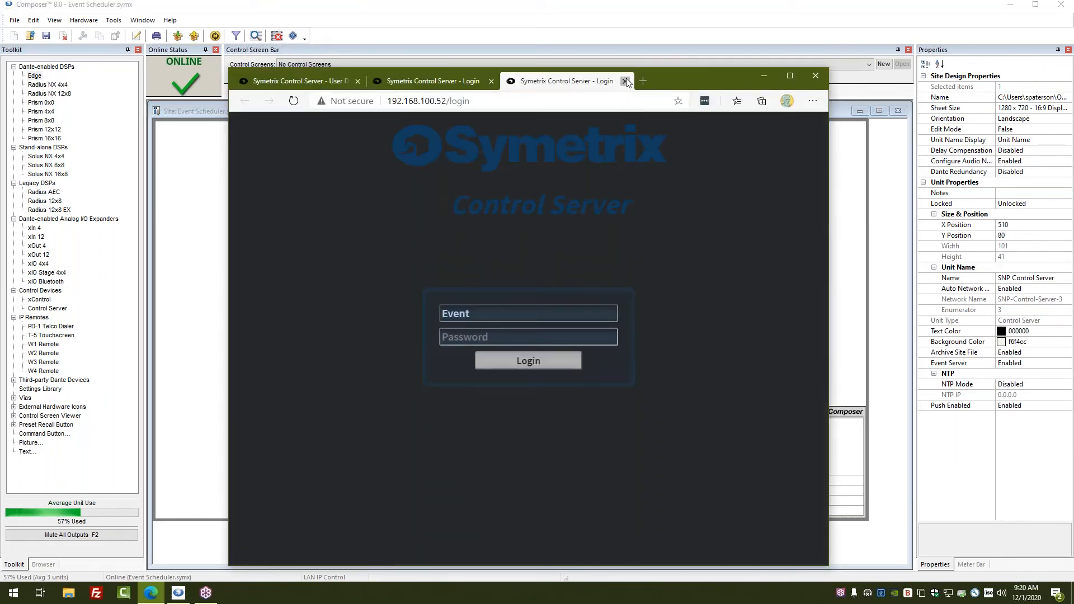
click(625, 82)
click(849, 202)
Turn on Edit Mode and open the SNP Control Server's Unit Properties (IP 192.168.100.52).
right_click(472, 170)
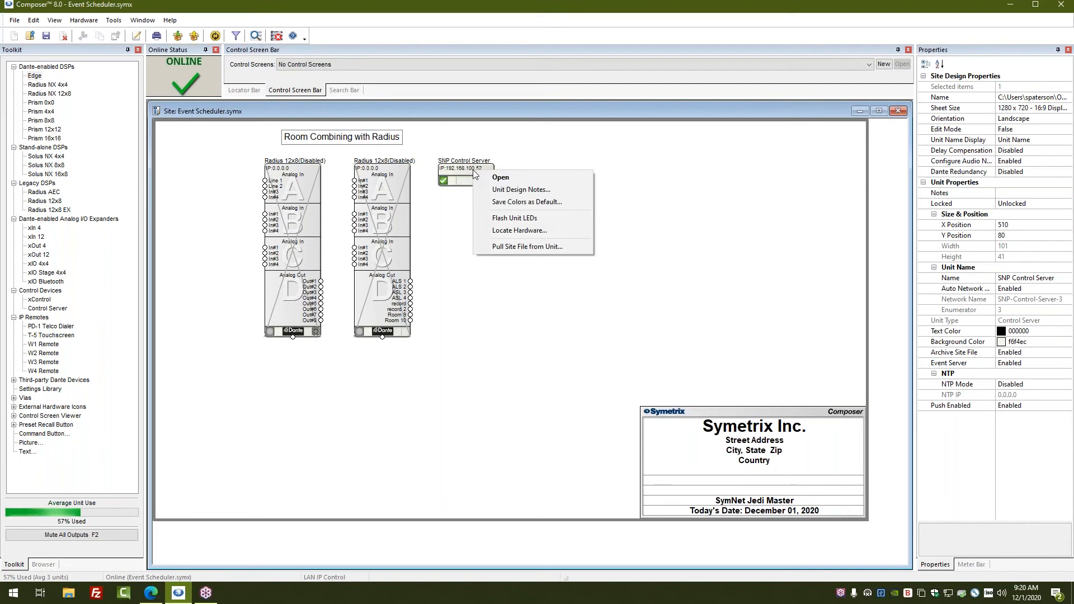
click(508, 189)
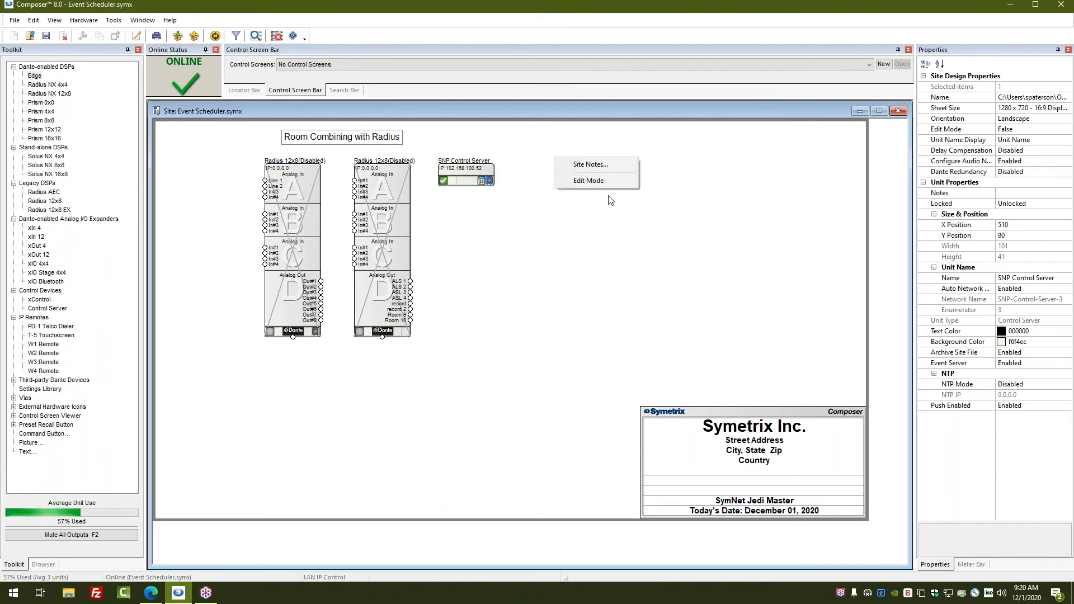
right_click(472, 175)
click(507, 194)
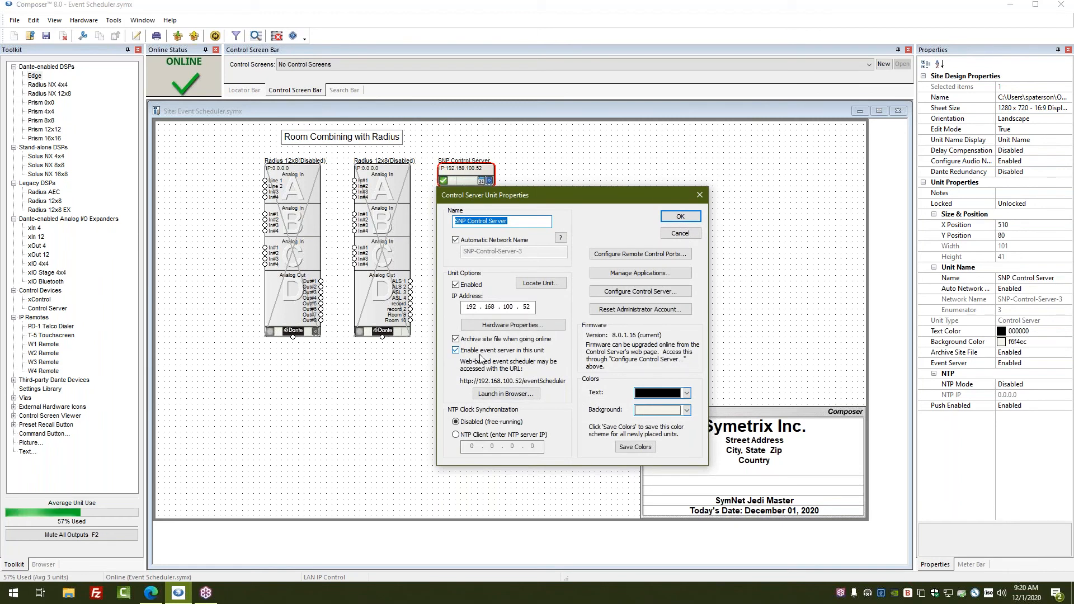
Turn on 'Enable event server in this unit' in the Control Server unit properties.
click(459, 351)
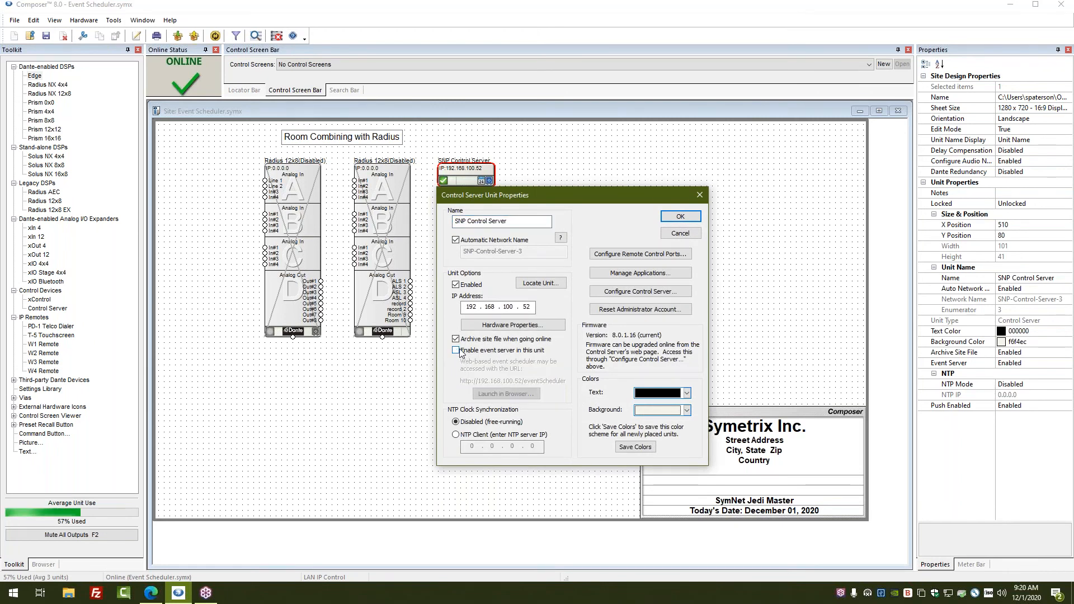
click(461, 351)
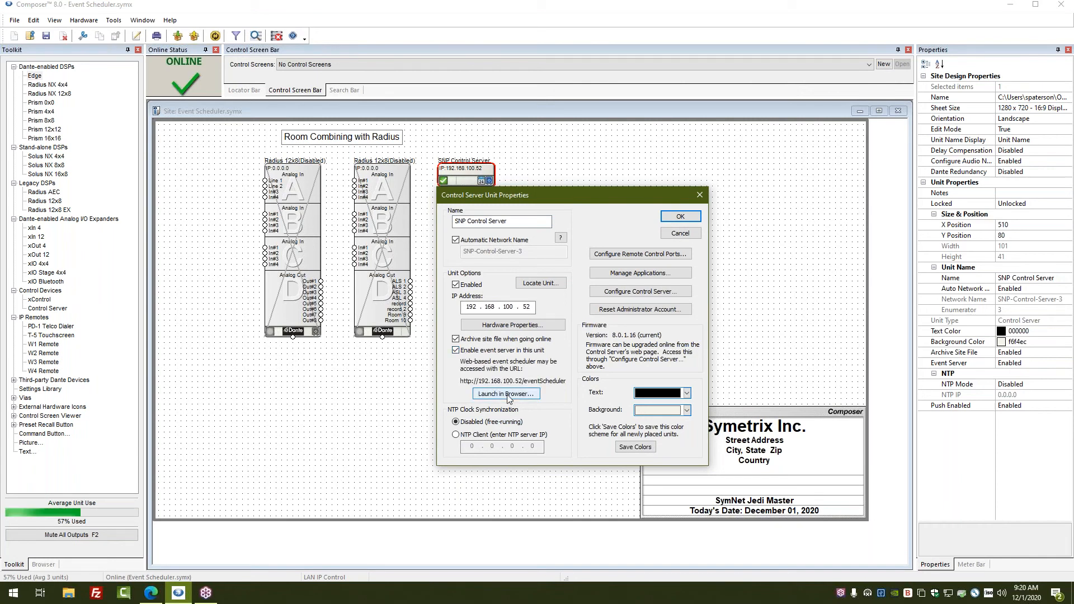
click(456, 351)
click(457, 351)
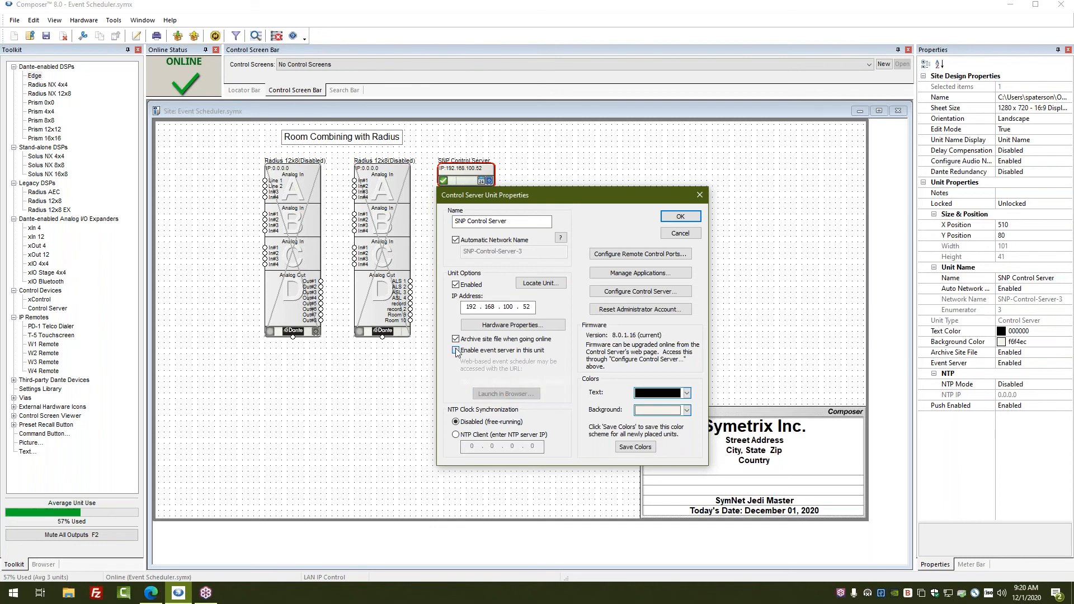
Launch the server's login page in the browser, accept the unit properties, and close the duplicate tab.
click(506, 394)
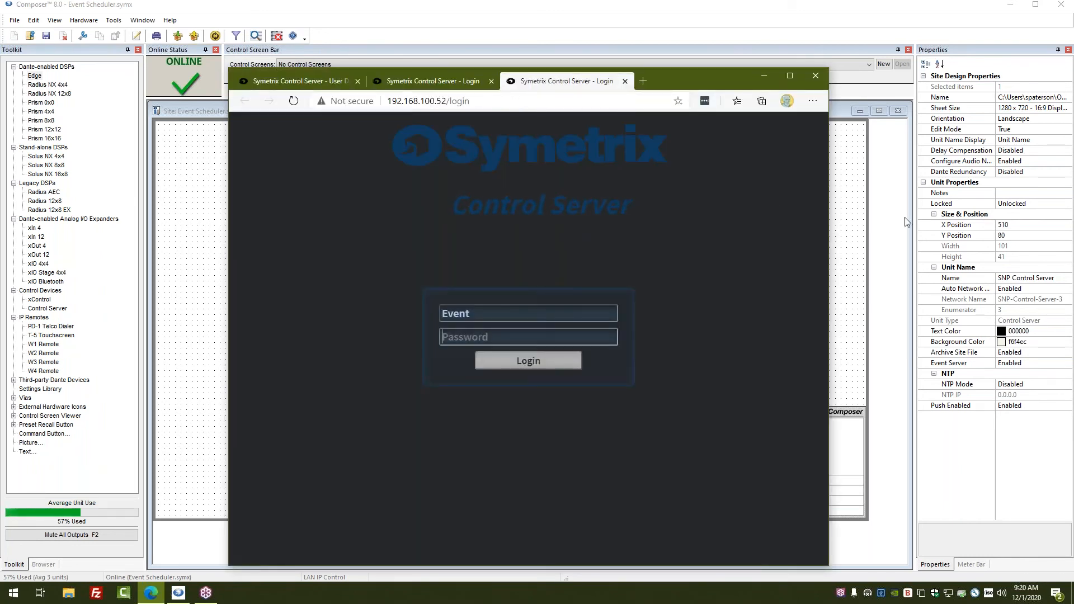
click(875, 207)
click(687, 219)
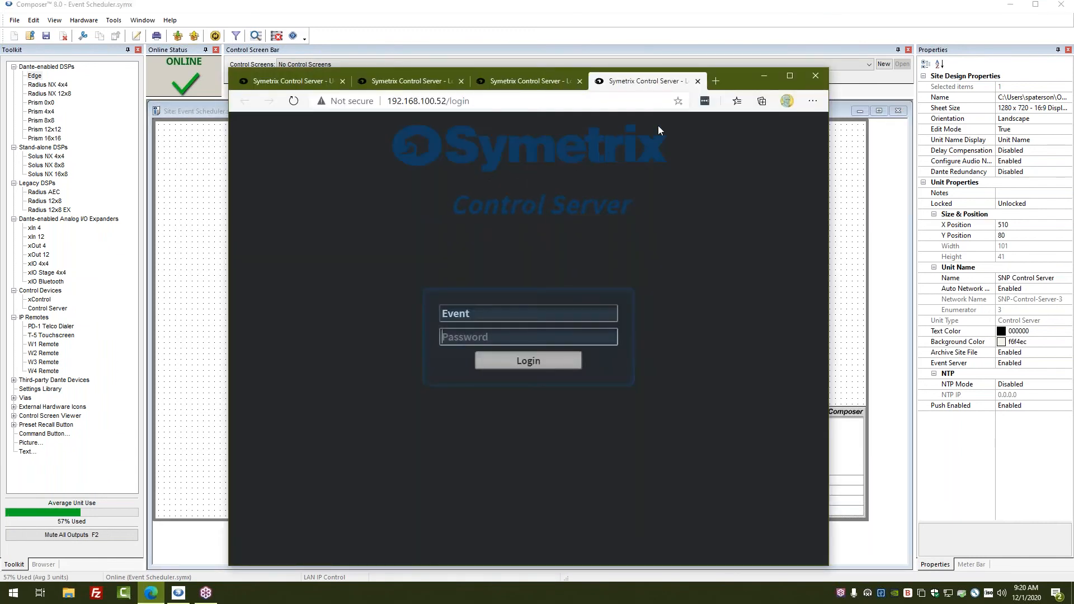
click(698, 81)
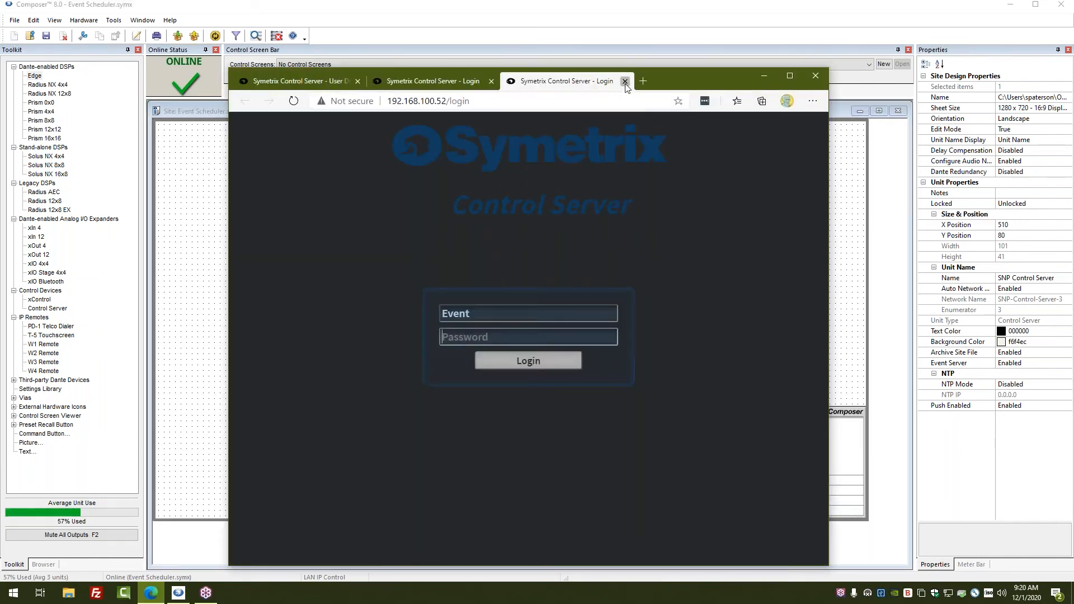
Close the extra login tab, then enter Admin as username and the administrator password.
click(625, 81)
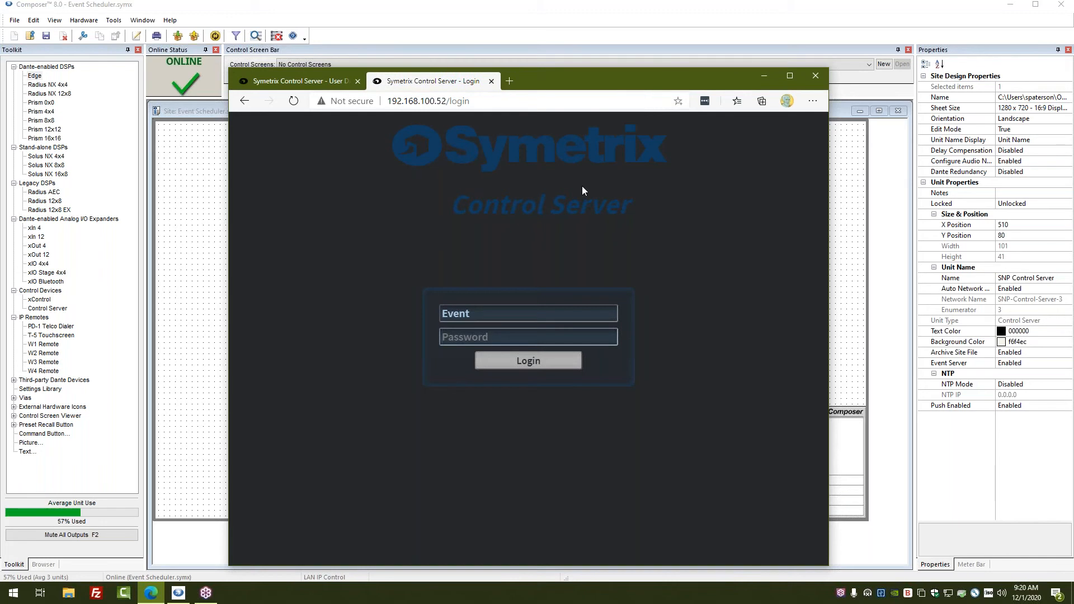
double_click(460, 101)
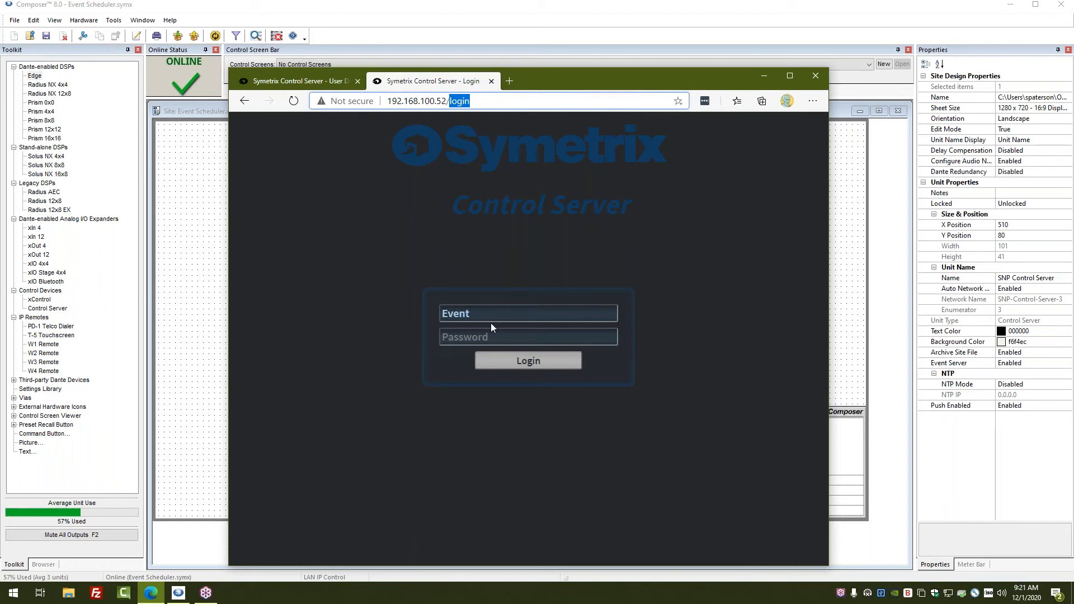
drag(491, 321, 416, 312)
text(Admin)
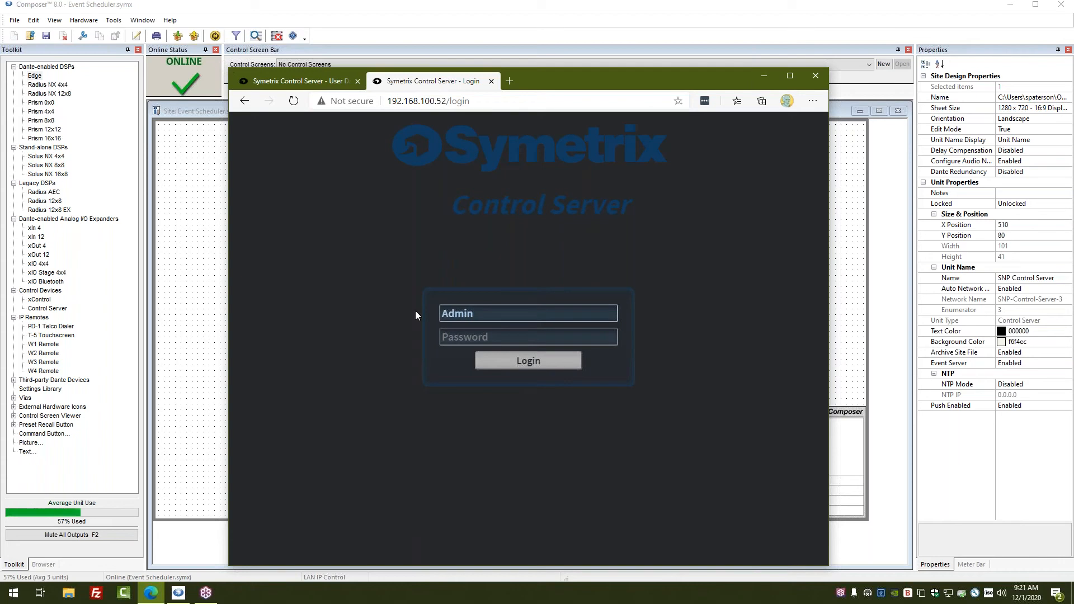
key(Tab)
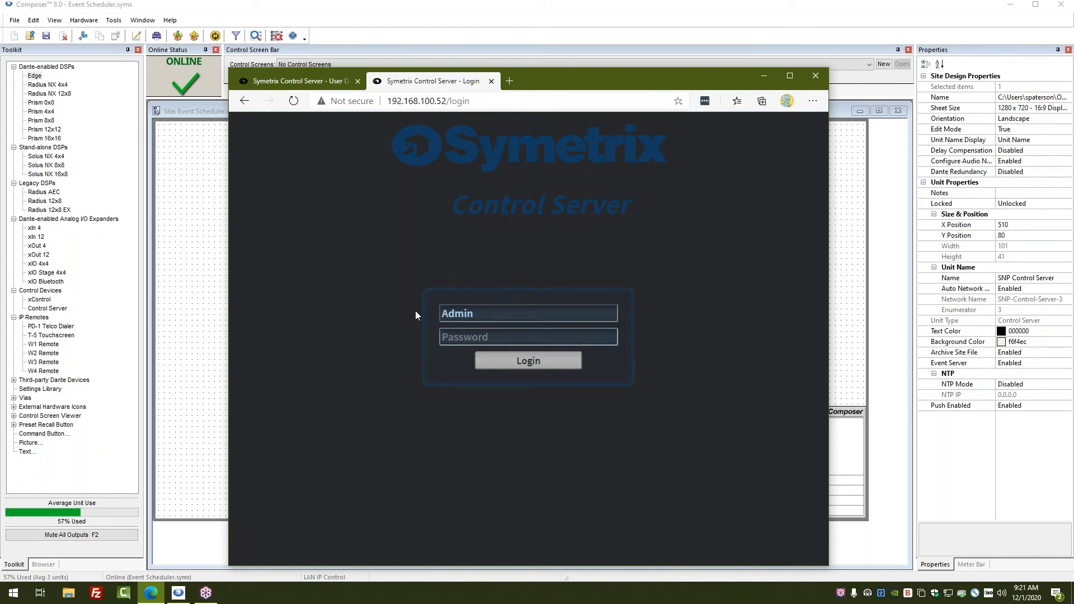
text(****)
key(BackSpace)
text(*****)
Log in and keep Event Scheduler under Licensed Configurations on the Applications page, then save.
click(761, 177)
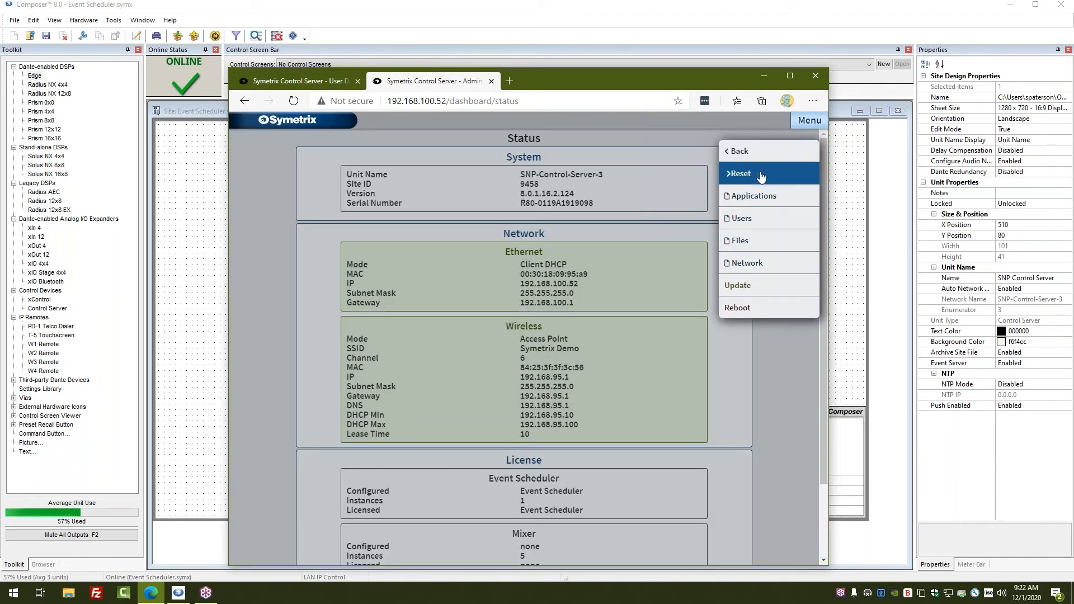
click(758, 196)
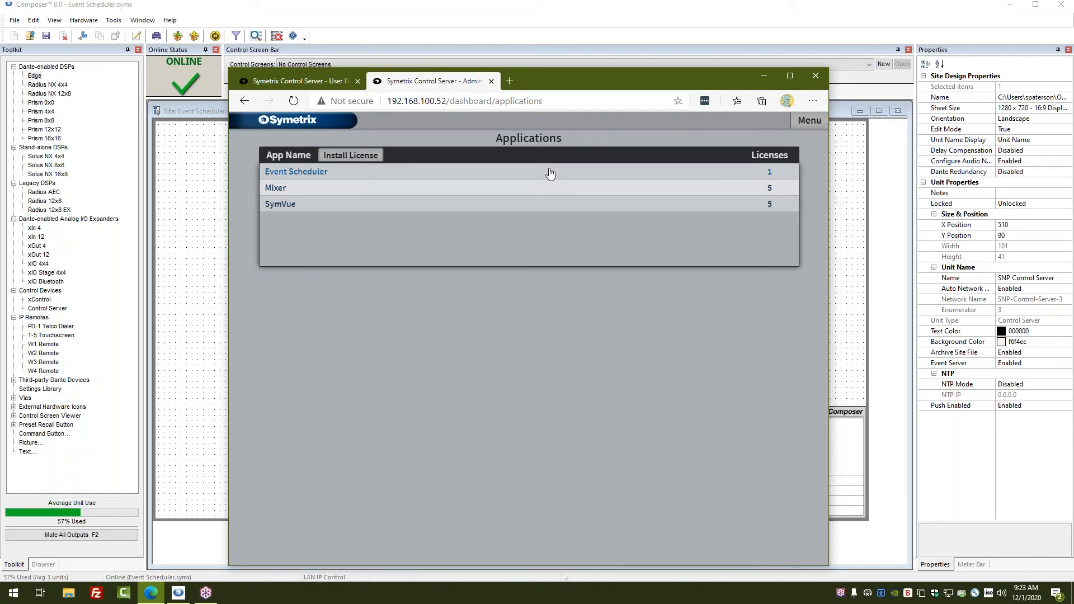
click(321, 177)
drag(664, 269, 631, 253)
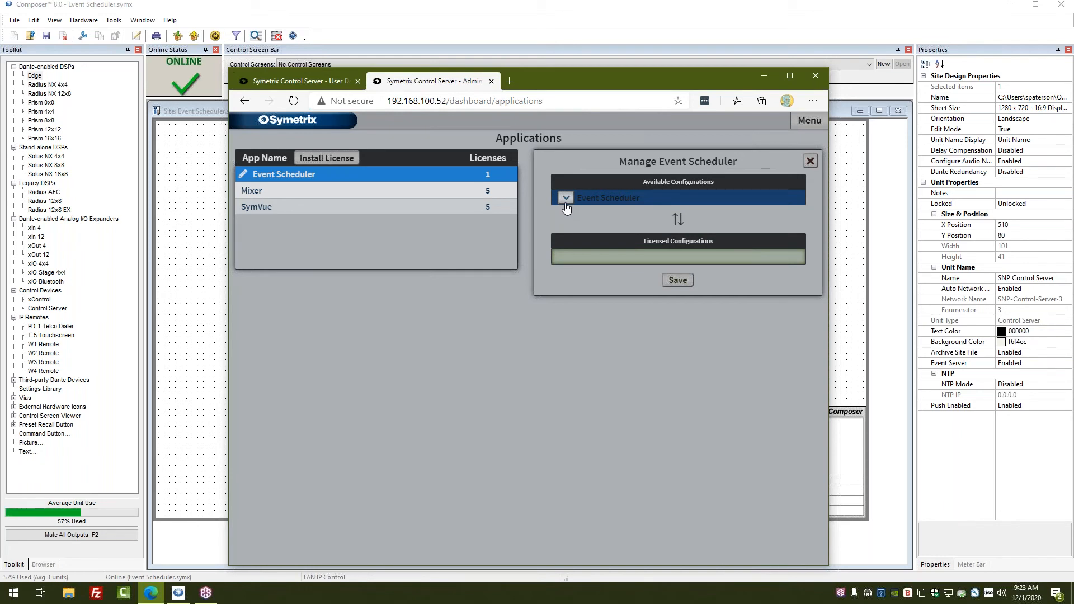
click(566, 204)
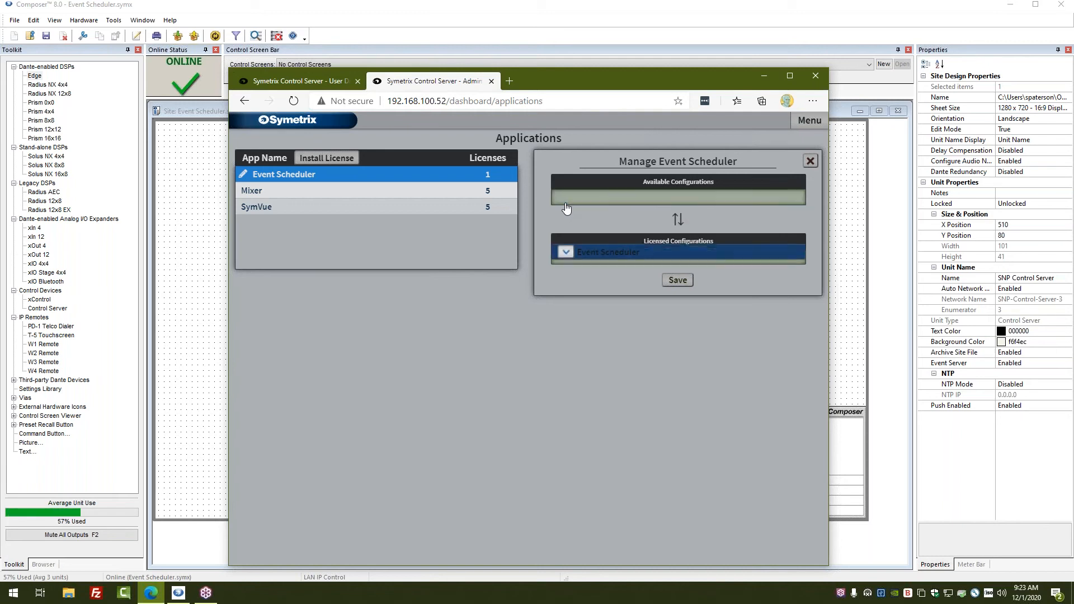
click(677, 280)
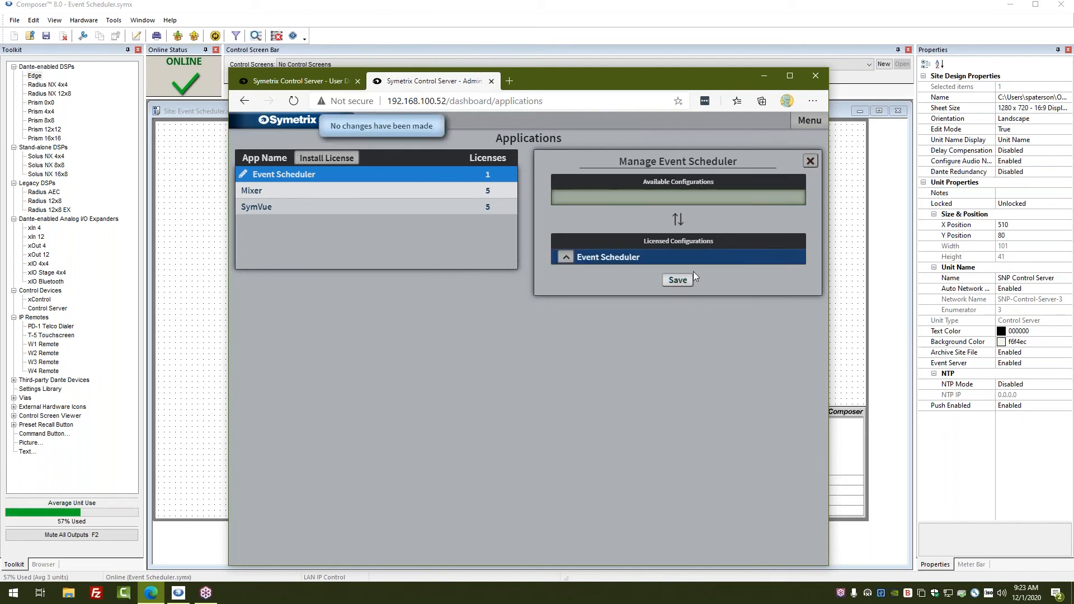
Go to Menu > Management > Users to list the server's accounts.
click(809, 120)
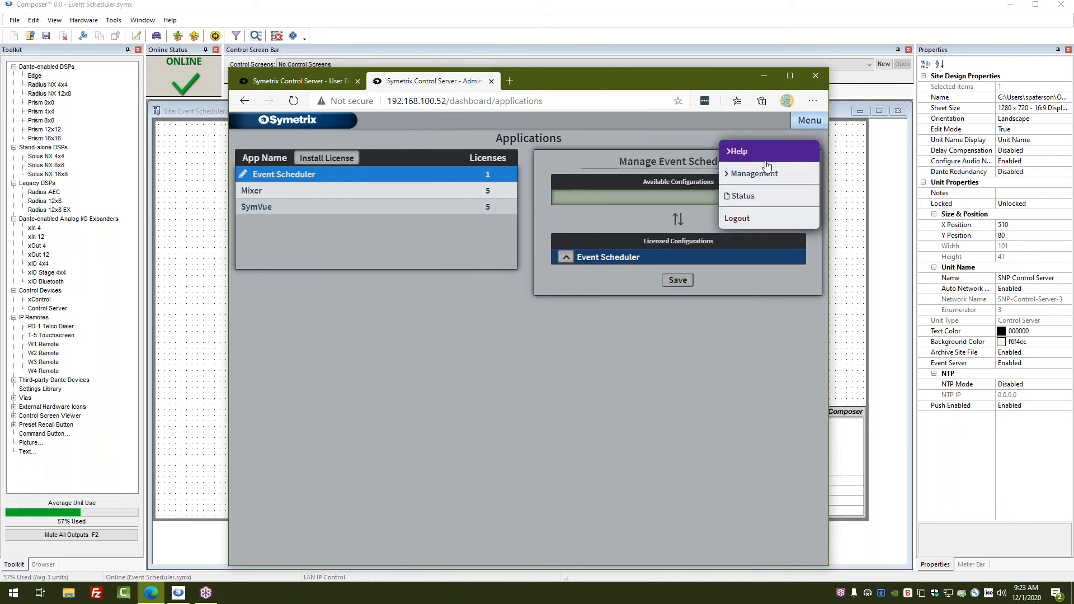
click(763, 174)
click(747, 218)
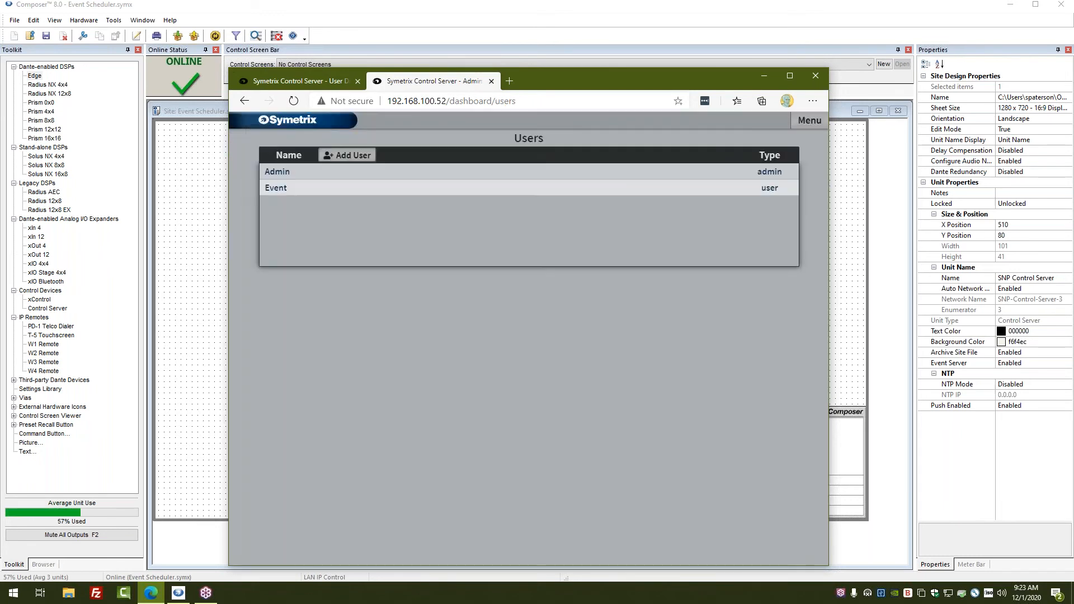
Add Event Scheduler to the standard user's allowed configurations and save.
click(285, 194)
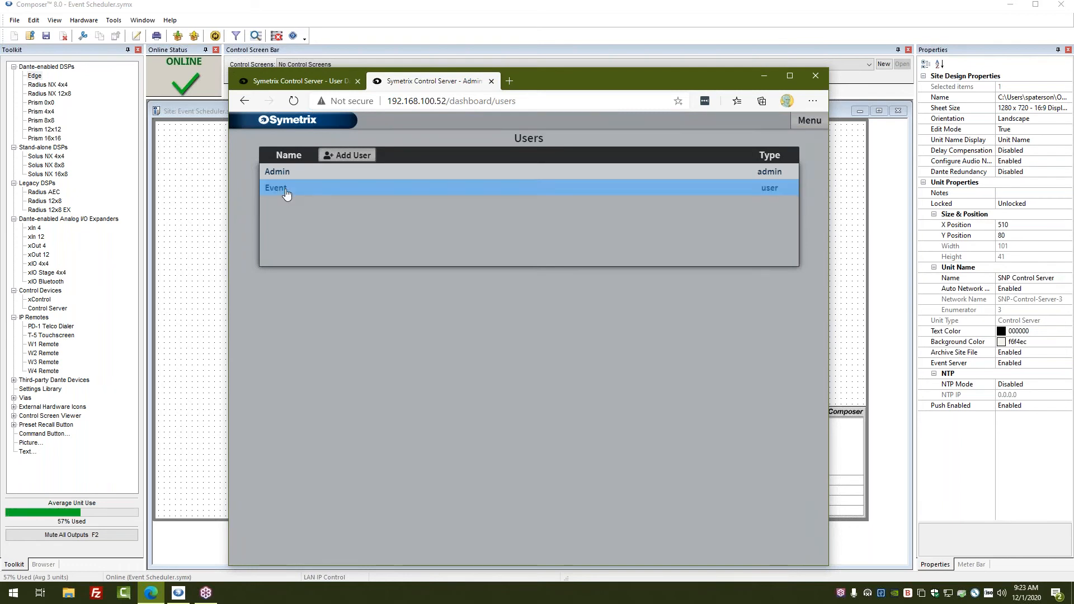
mouse_move(626, 419)
mouse_down()
mouse_move(668, 405)
mouse_move(663, 462)
mouse_move(613, 431)
mouse_up()
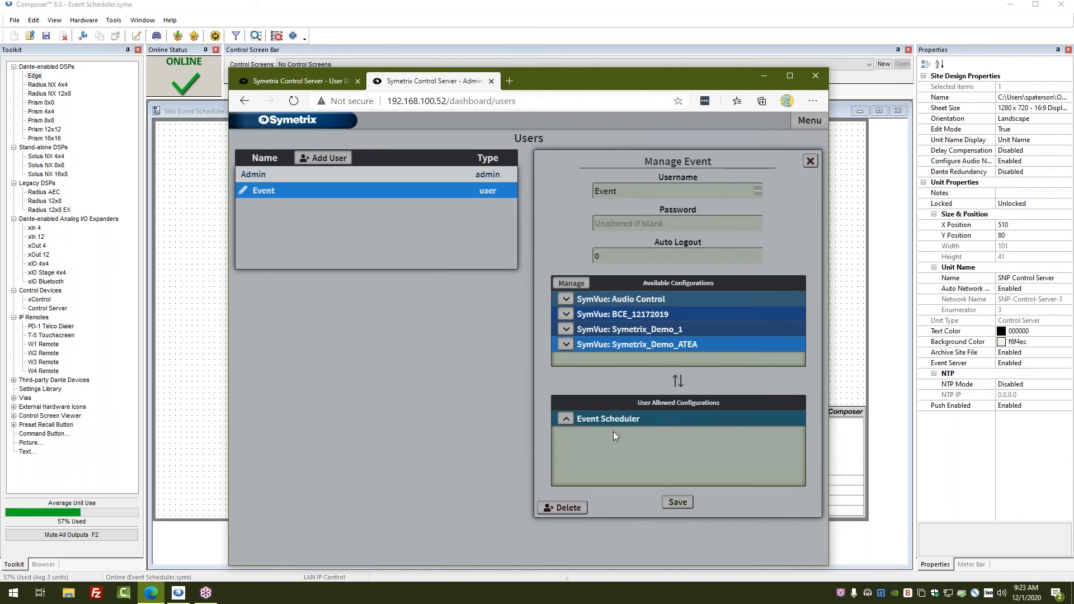
click(677, 502)
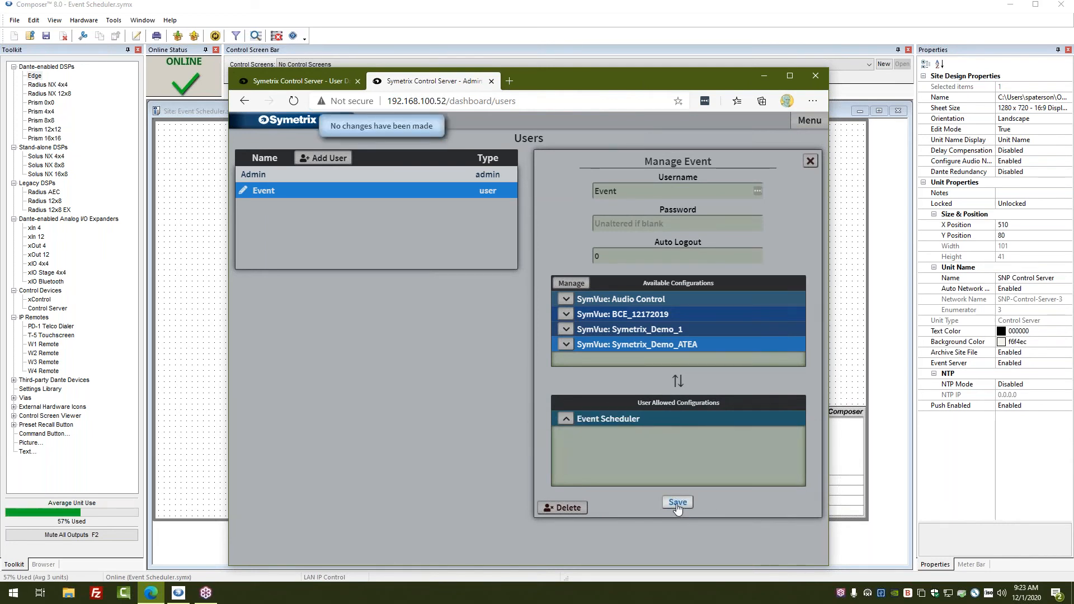
Log out of the administrator session and sign in with the standard user account.
click(818, 123)
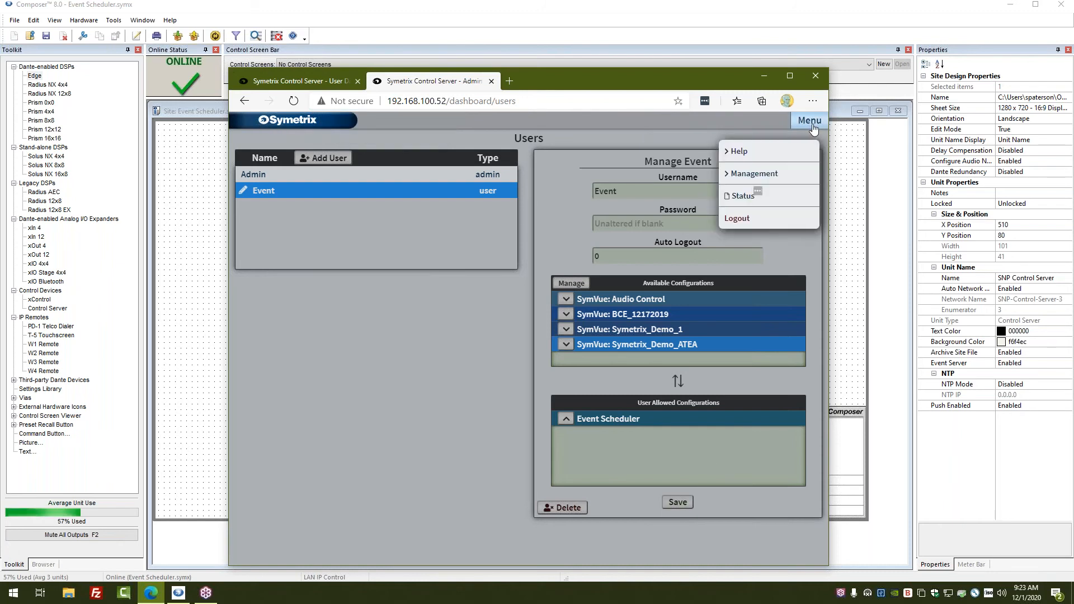
click(733, 223)
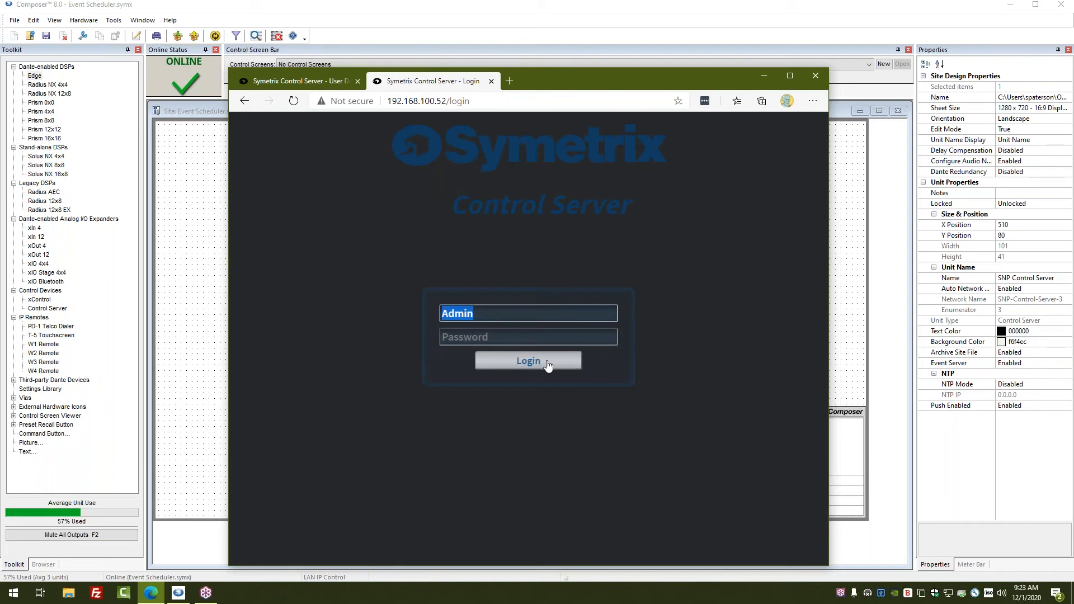
text(event)
key(Return)
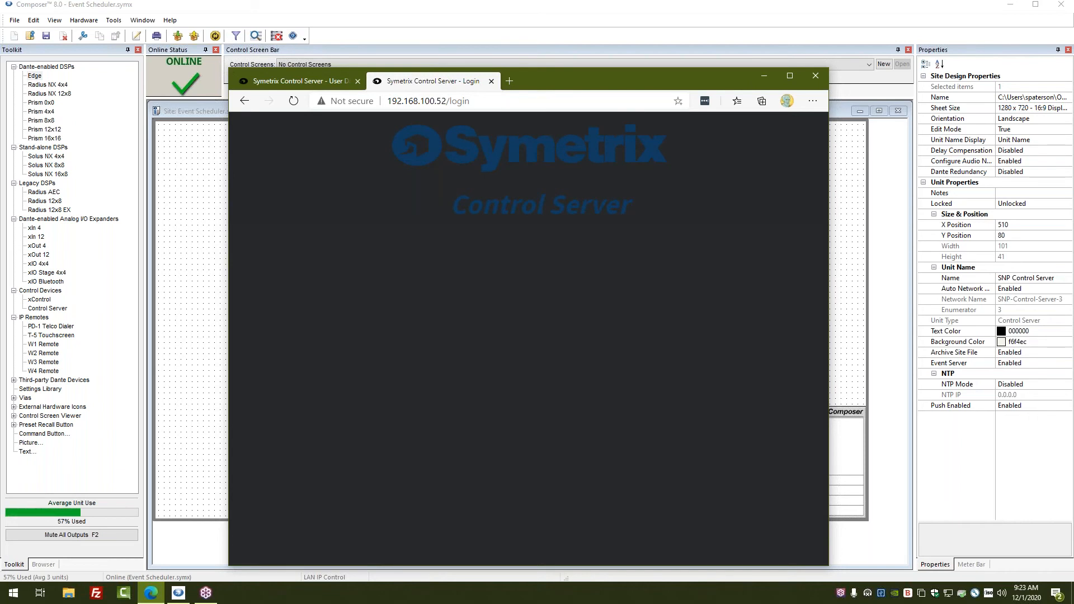
key(BackSpace)
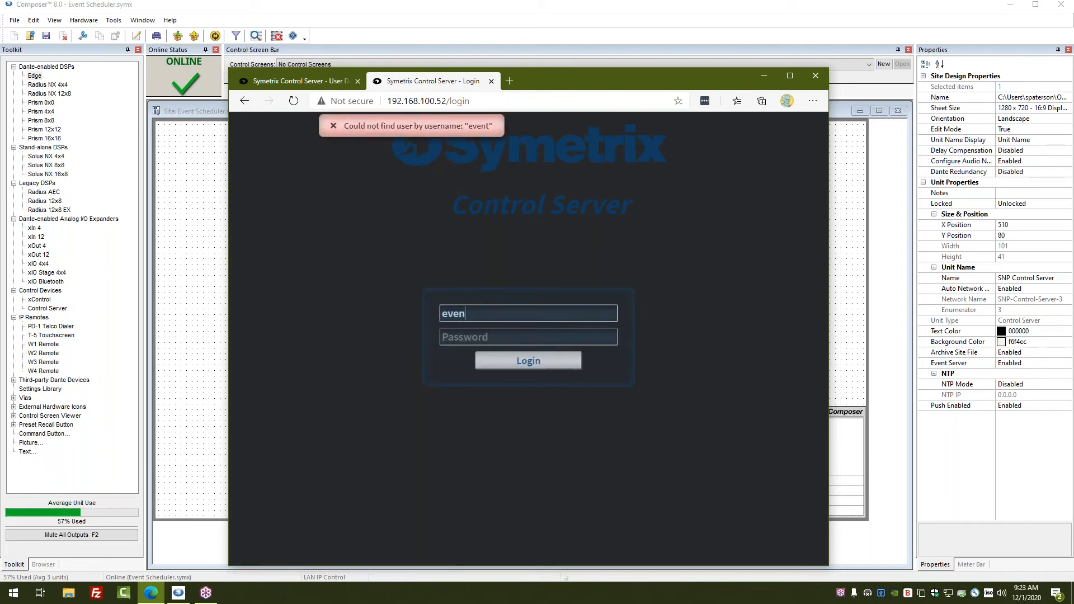
key(BackSpace)
text(Event)
key(Return)
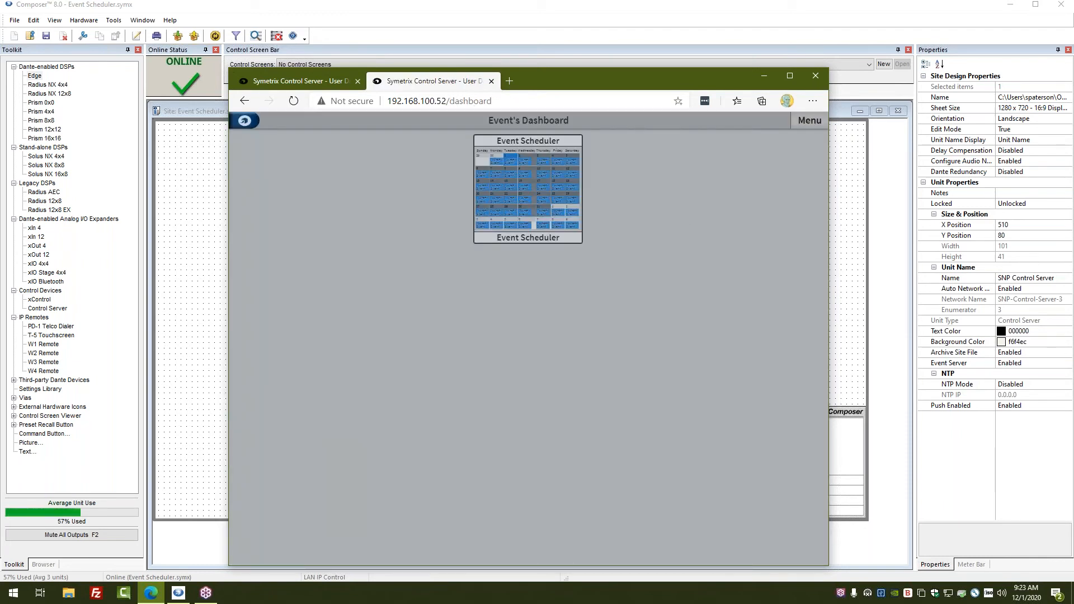
Open the Event Scheduler tile's December 2020 calendar and choose Menu > New Event.
click(542, 209)
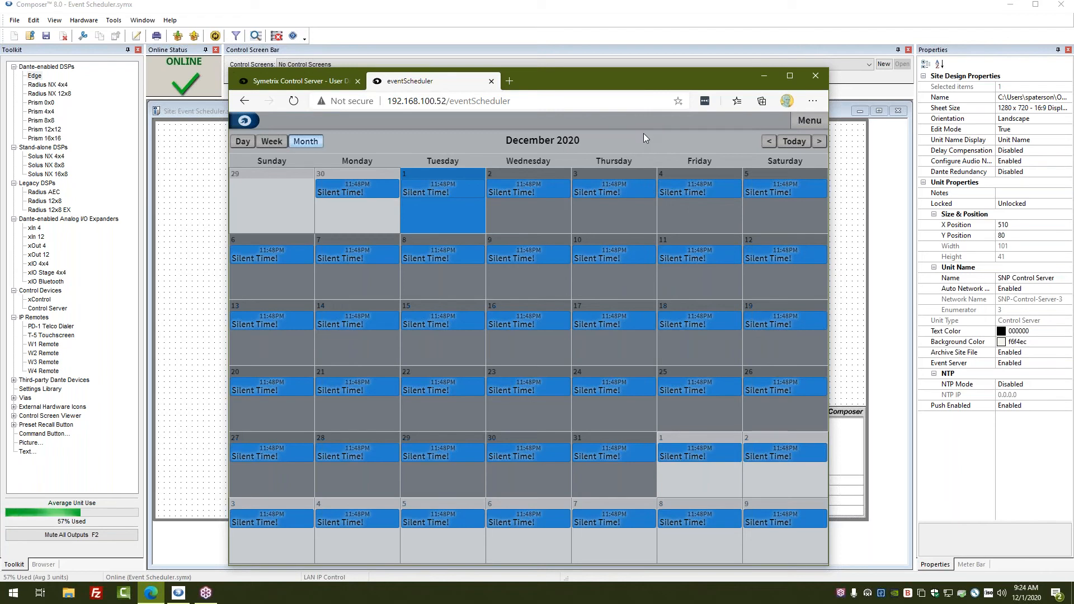
click(813, 122)
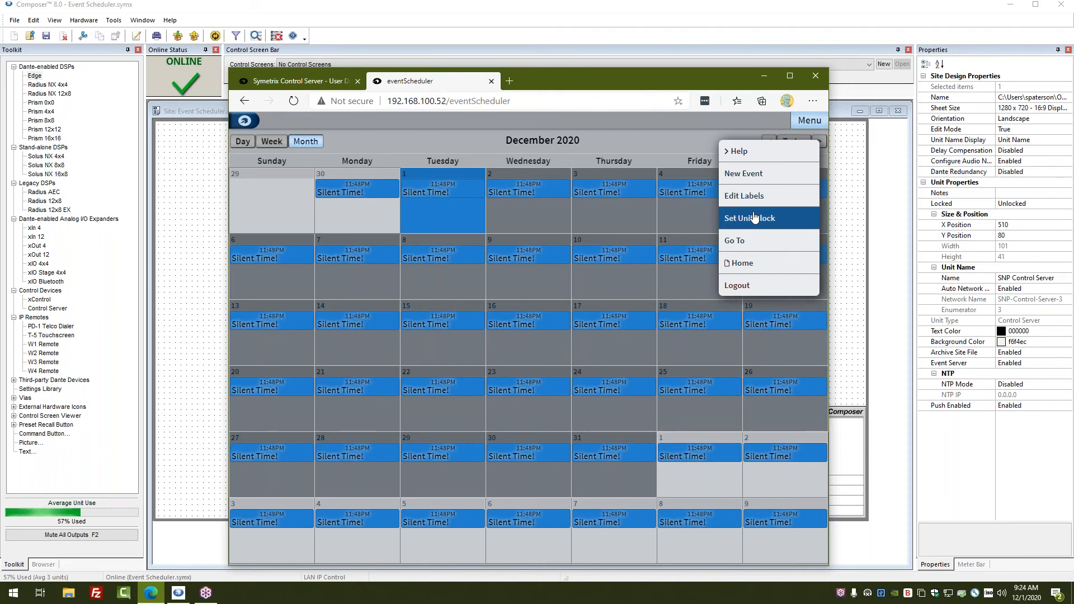
click(748, 174)
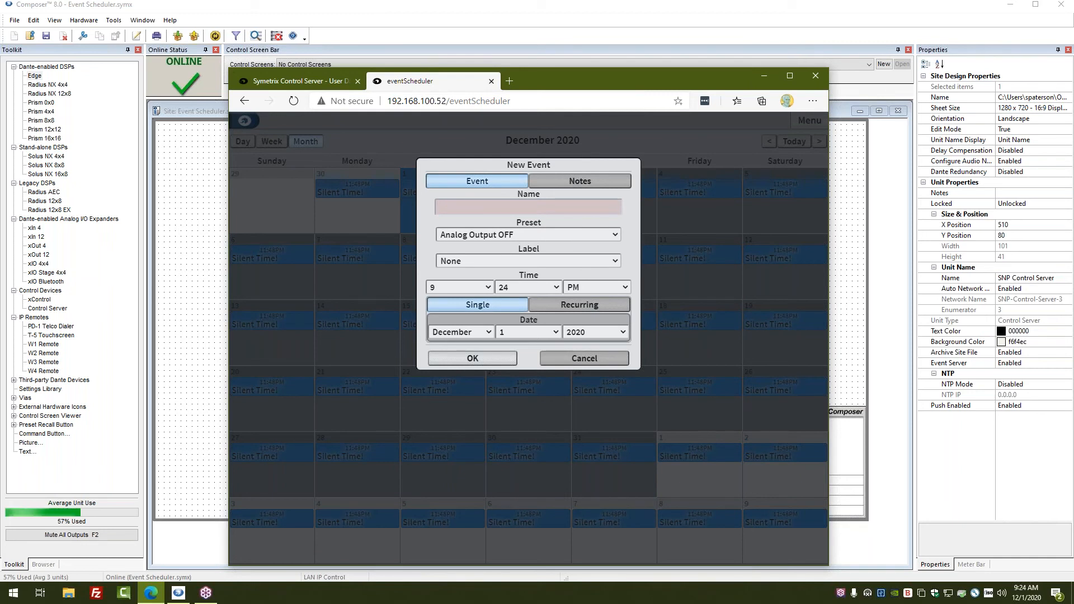
Make the new event recurring and begin adding blacklist dates.
click(568, 182)
click(495, 182)
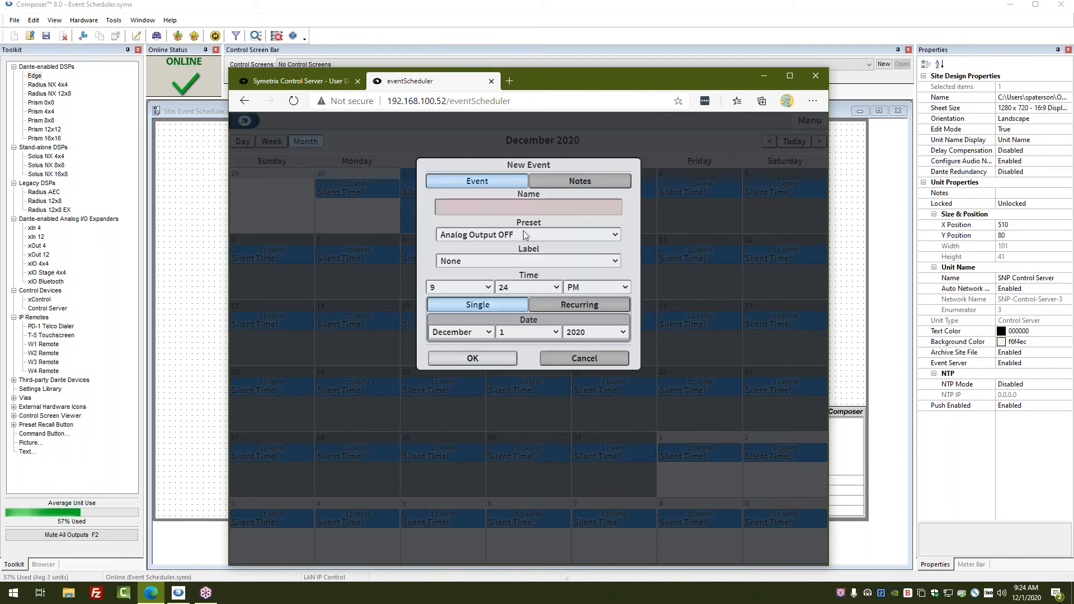
click(569, 307)
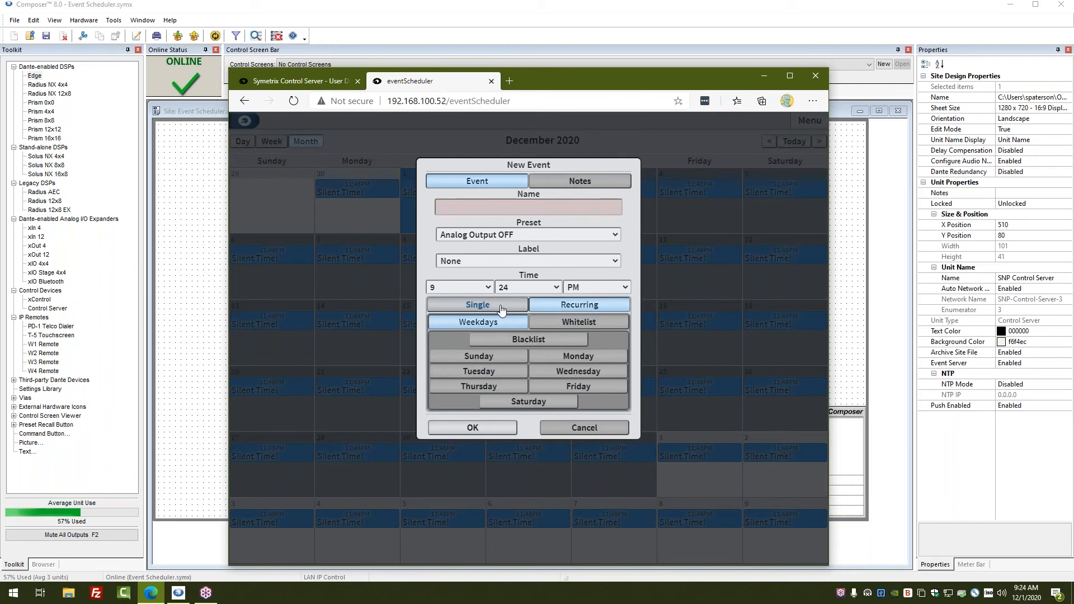
click(566, 341)
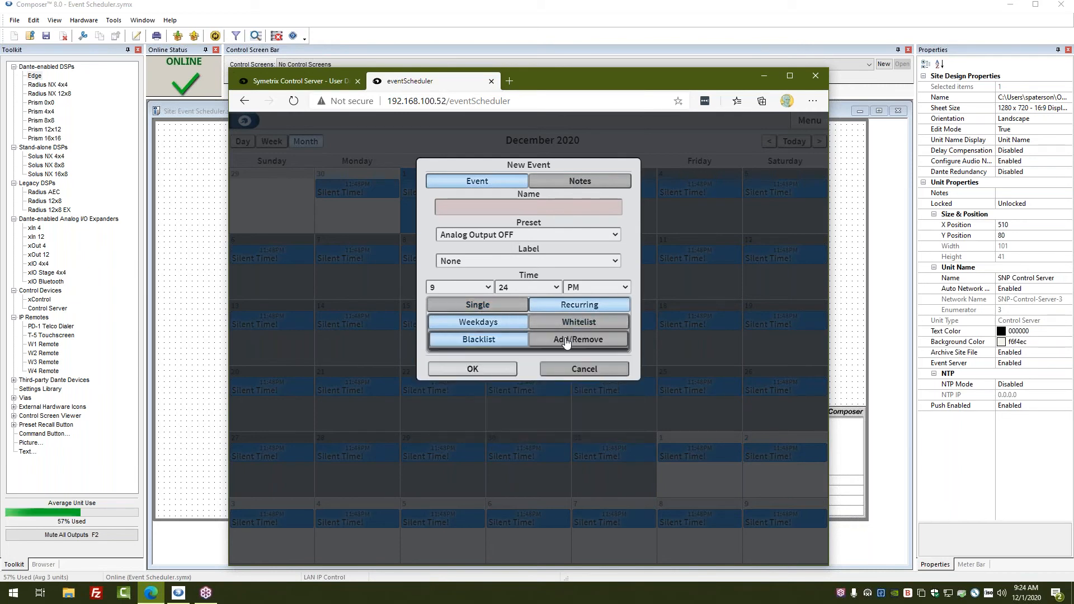
click(567, 341)
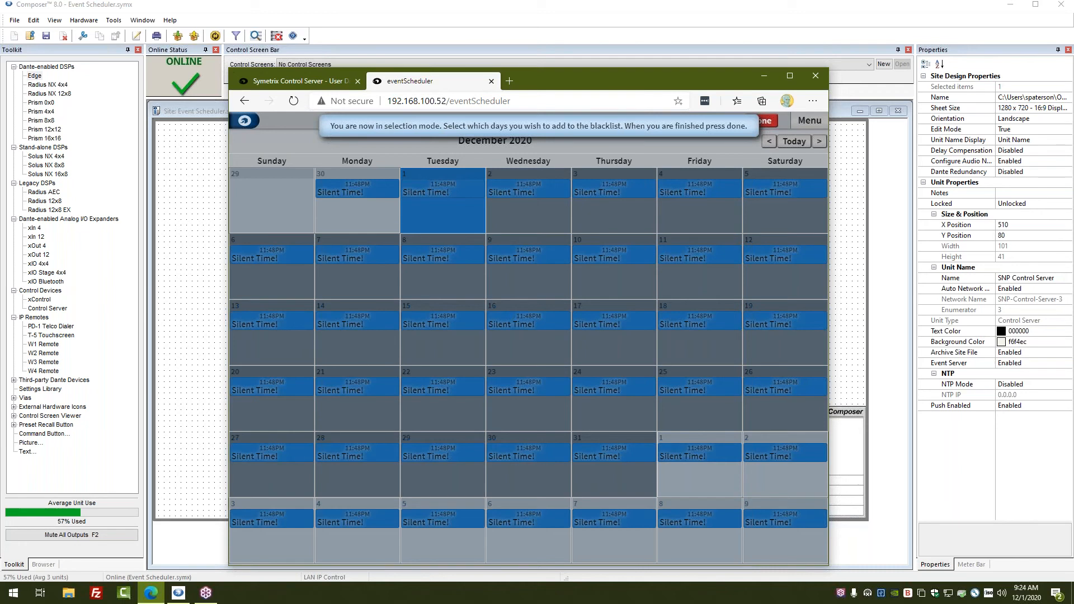
Blacklist December 10, 16, 18, 24, 31 and 17, then review the blacklist.
click(625, 263)
click(532, 344)
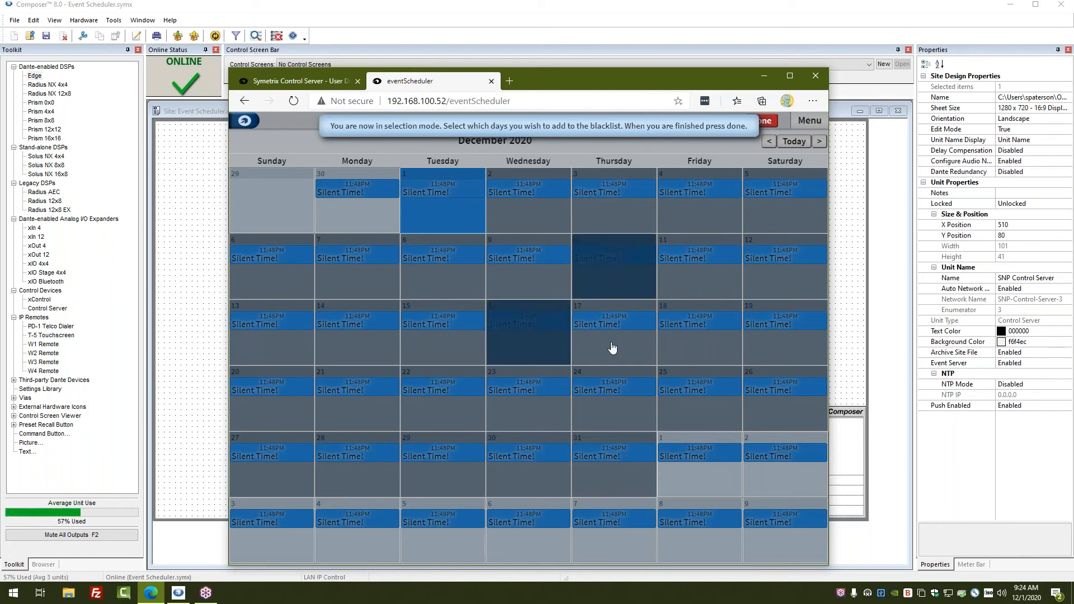
click(671, 338)
click(627, 396)
click(619, 458)
click(615, 339)
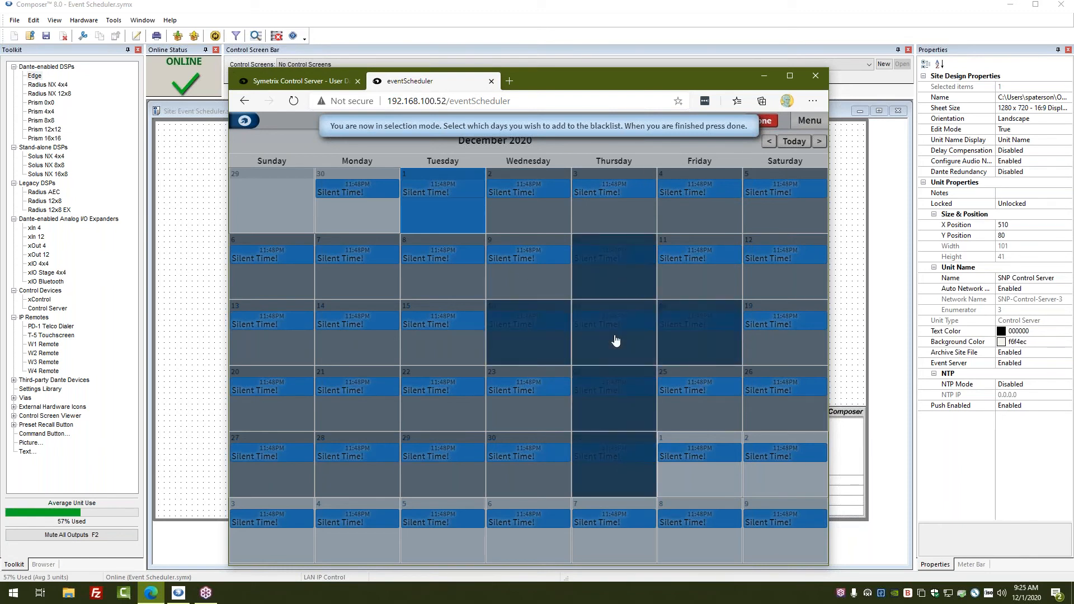
click(767, 124)
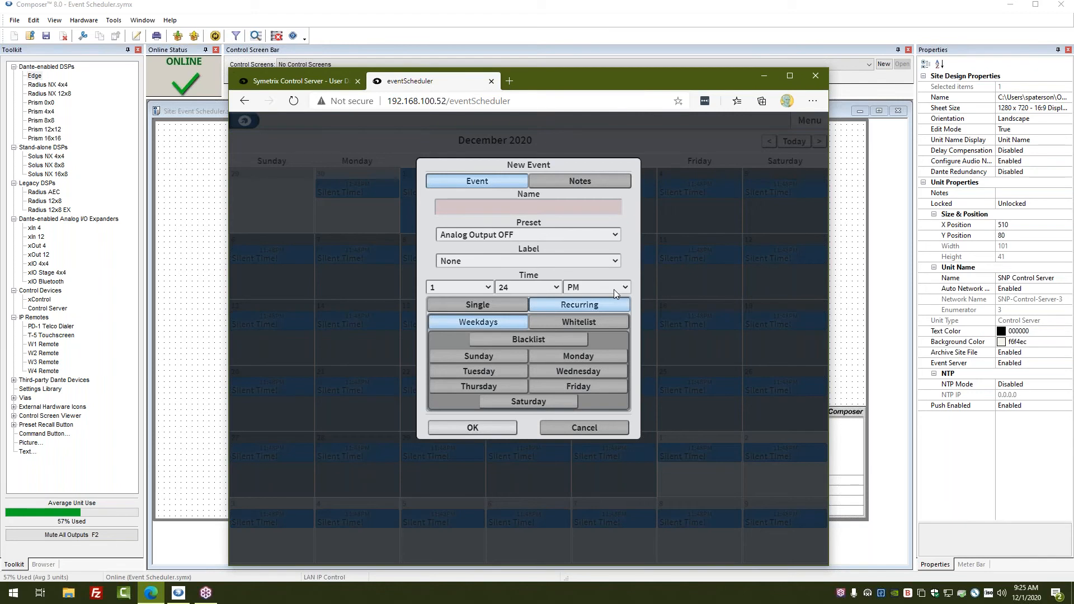
click(564, 341)
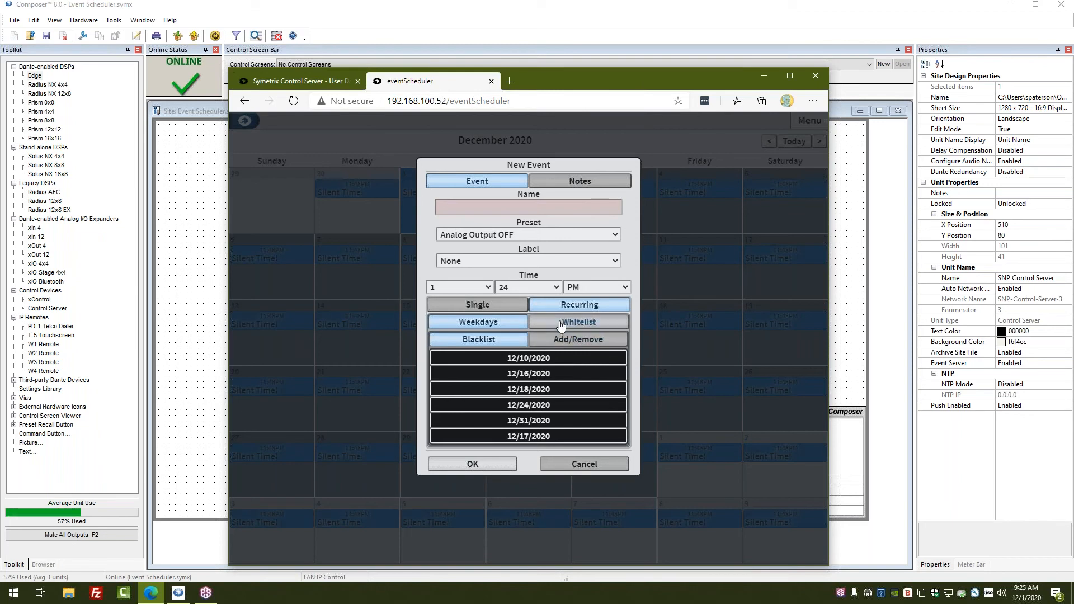
Whitelist January 8, 7, 1 and 2, 2021 for the event.
click(561, 324)
click(544, 338)
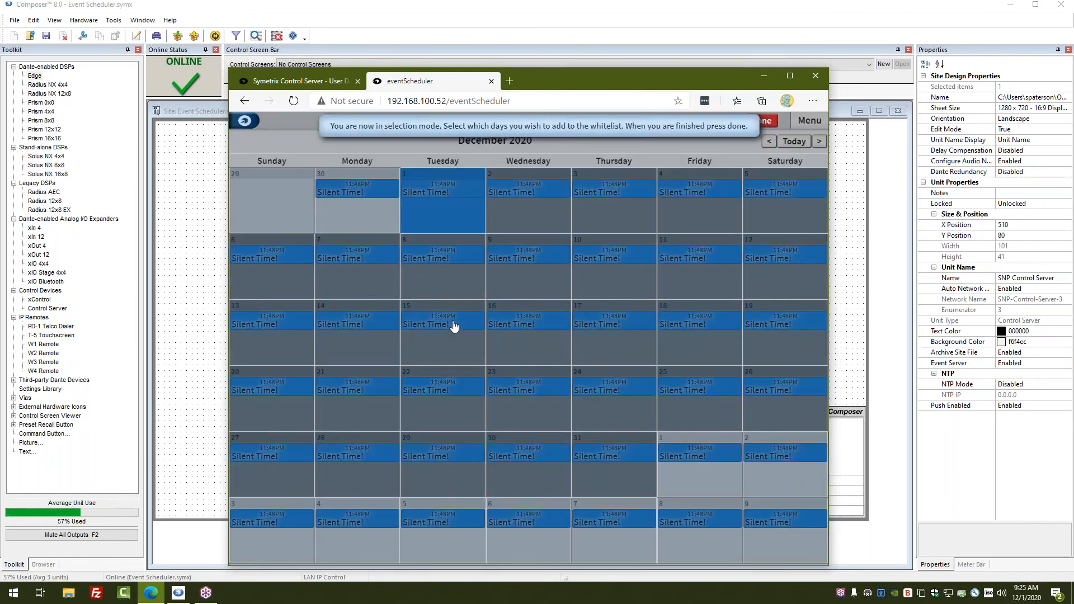
click(708, 541)
click(628, 538)
click(722, 464)
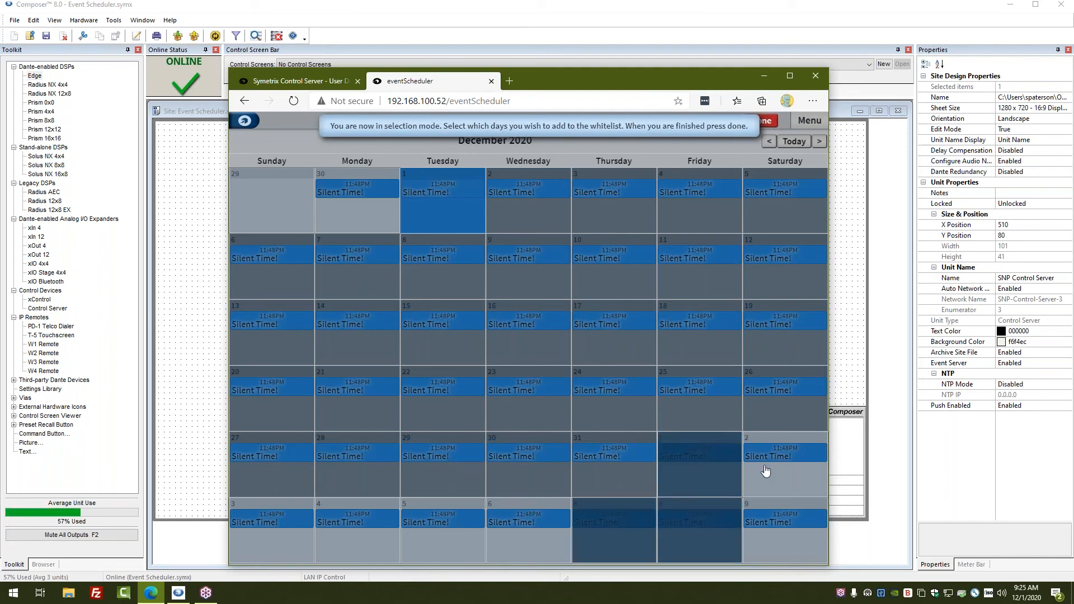
click(767, 472)
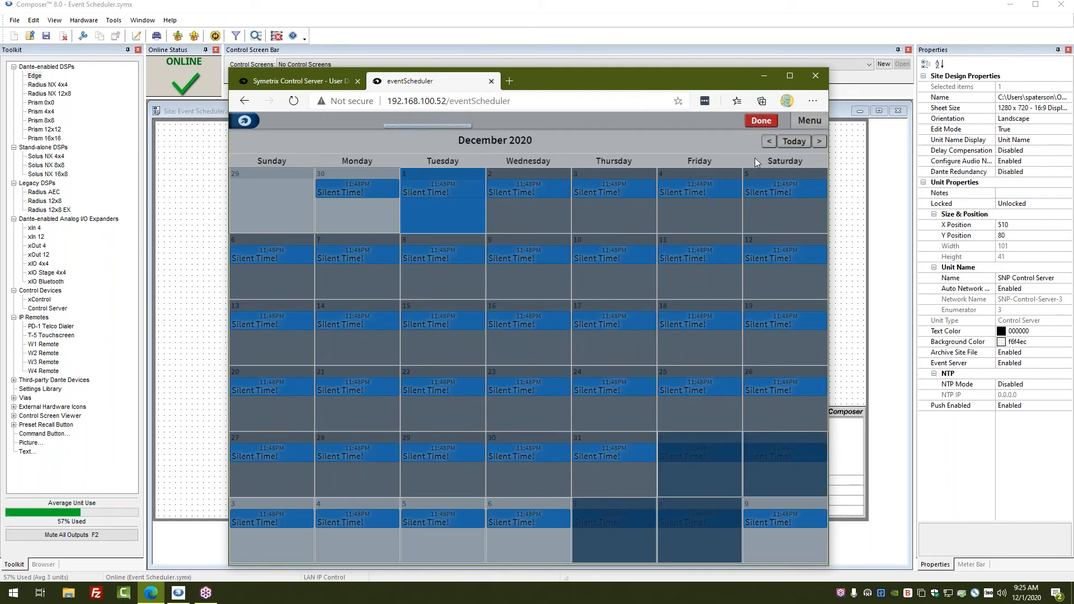
click(761, 120)
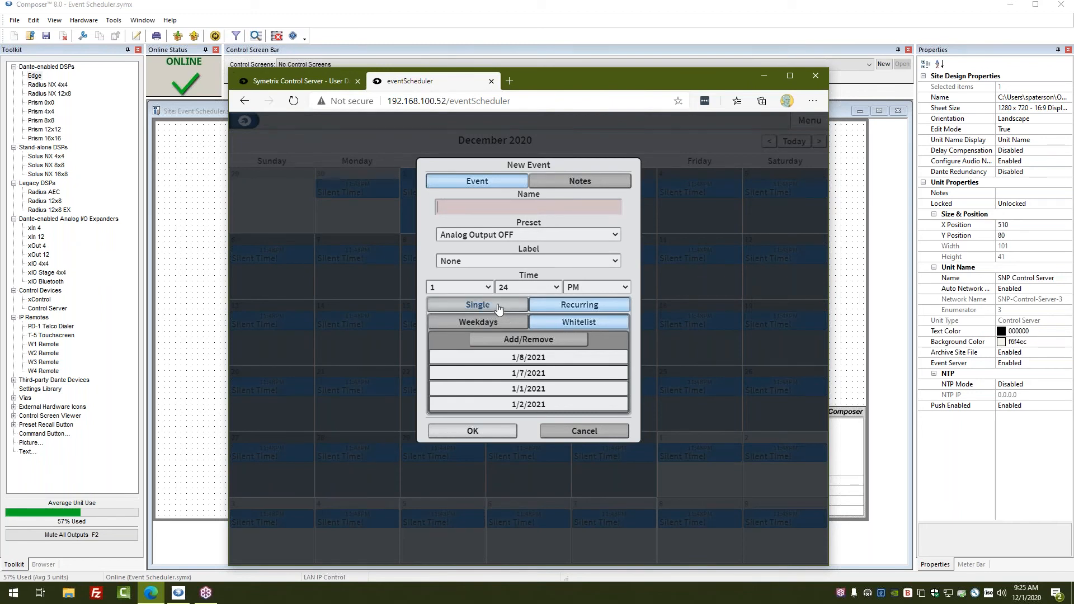
Switch the event to Single and back to Recurring, then open its empty Notes field.
click(526, 305)
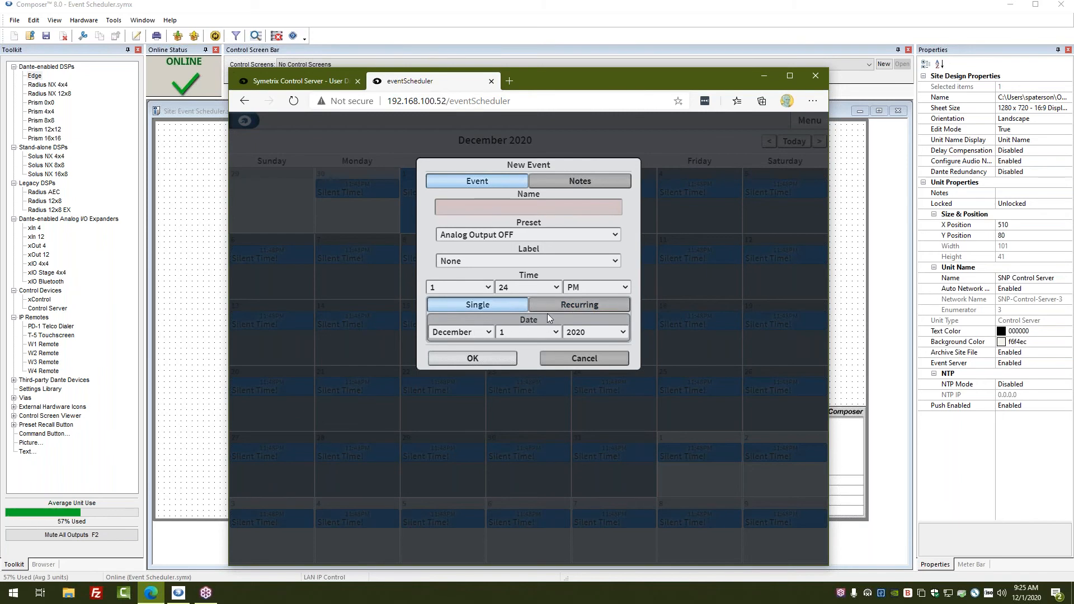
click(551, 308)
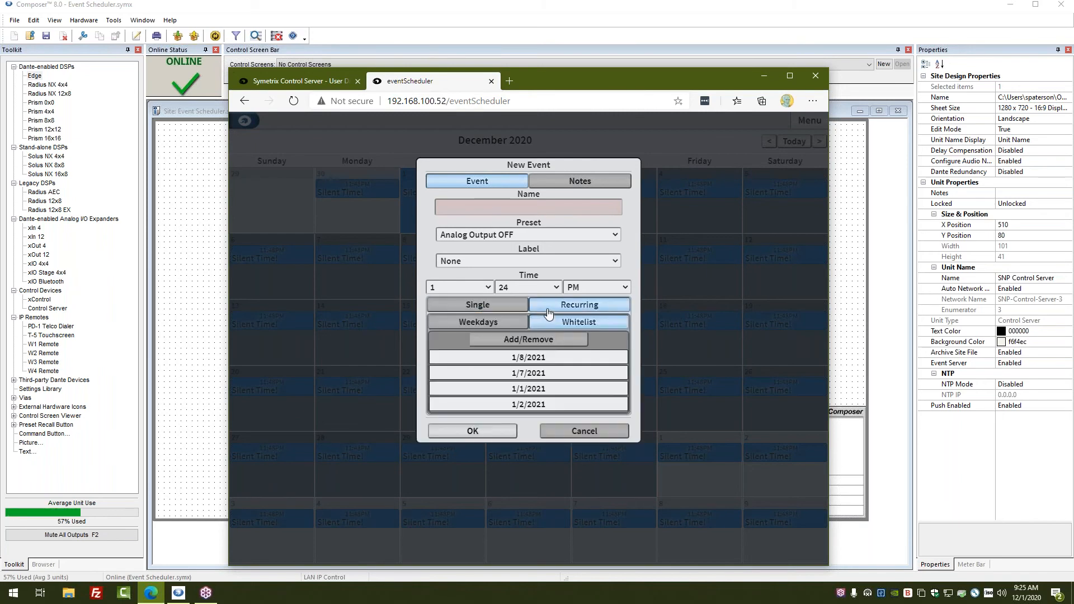
click(586, 186)
click(559, 223)
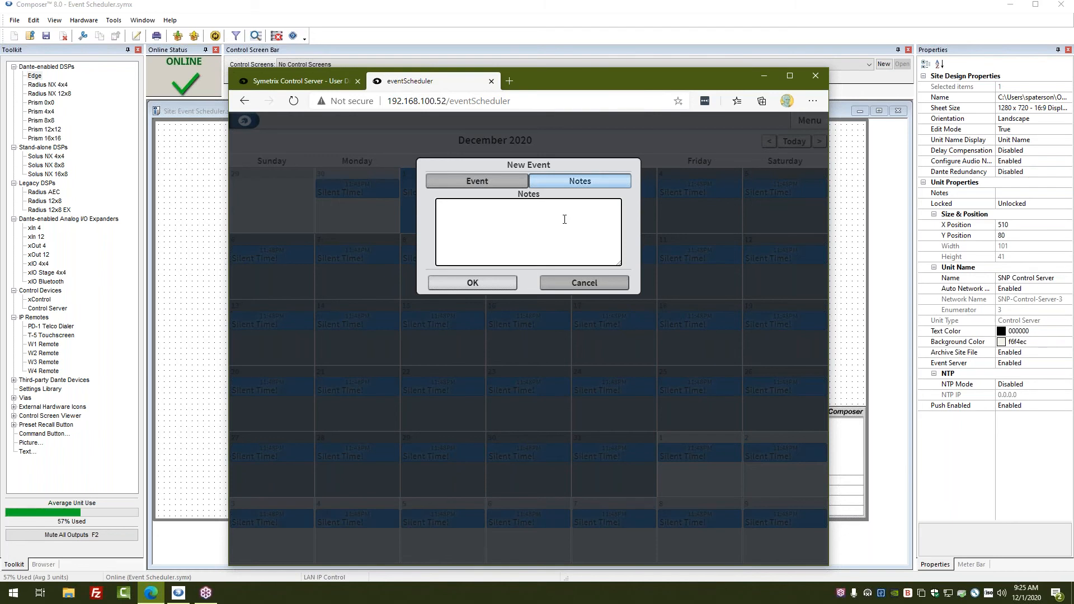
Close the new event and confirm the unit clock at December 1, 2020, 9:25 AM.
click(582, 282)
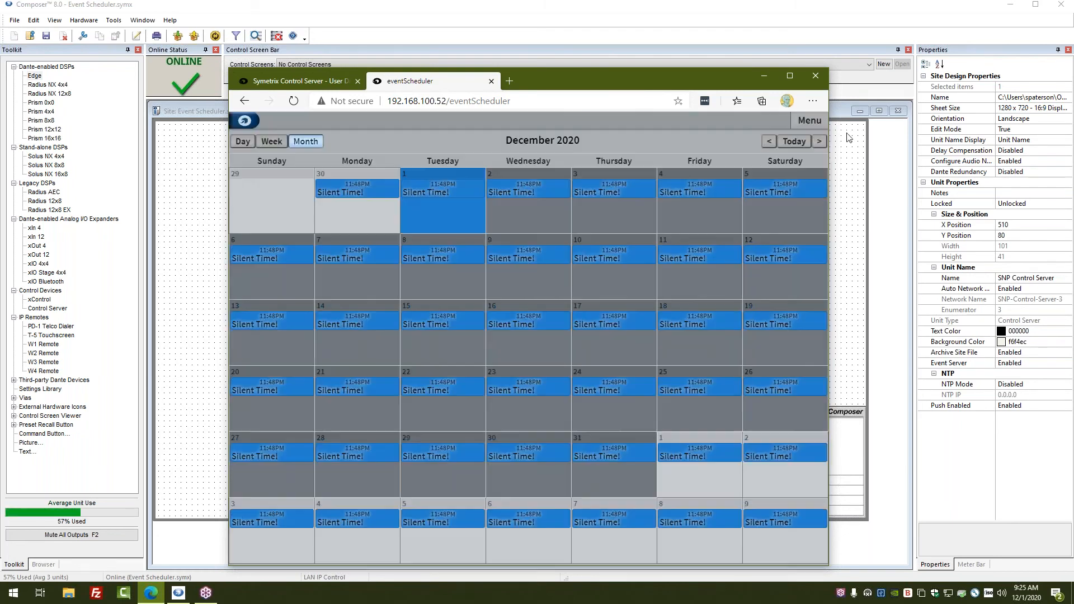
click(821, 125)
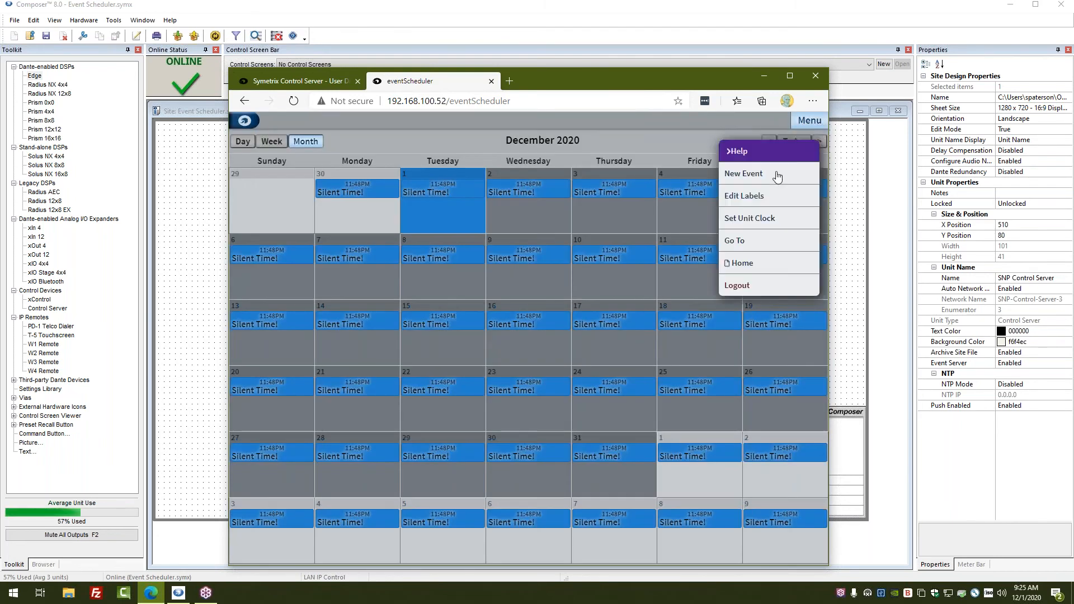
click(773, 224)
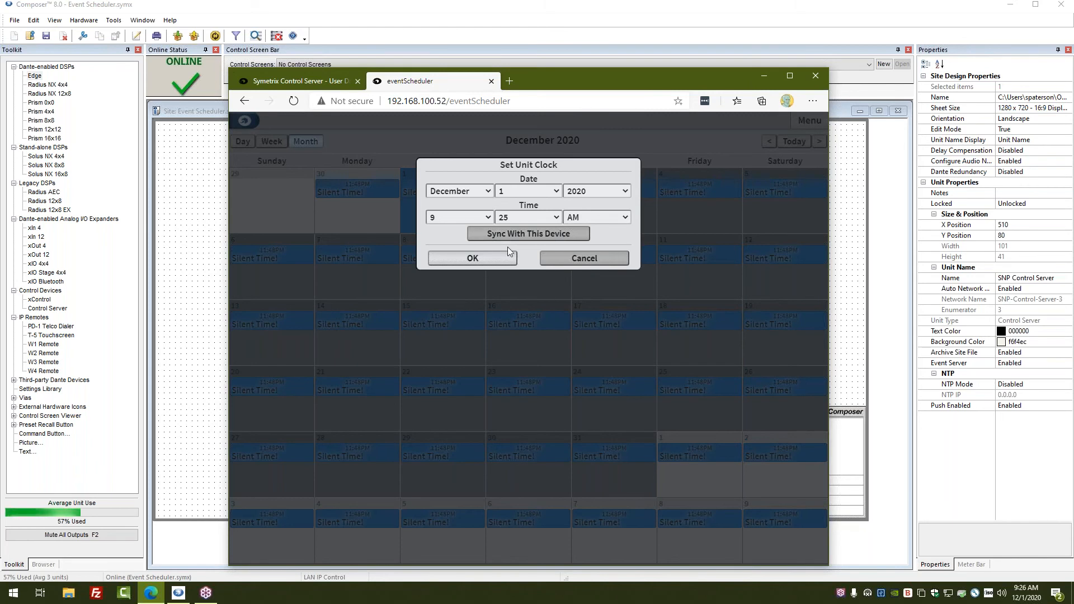
click(496, 258)
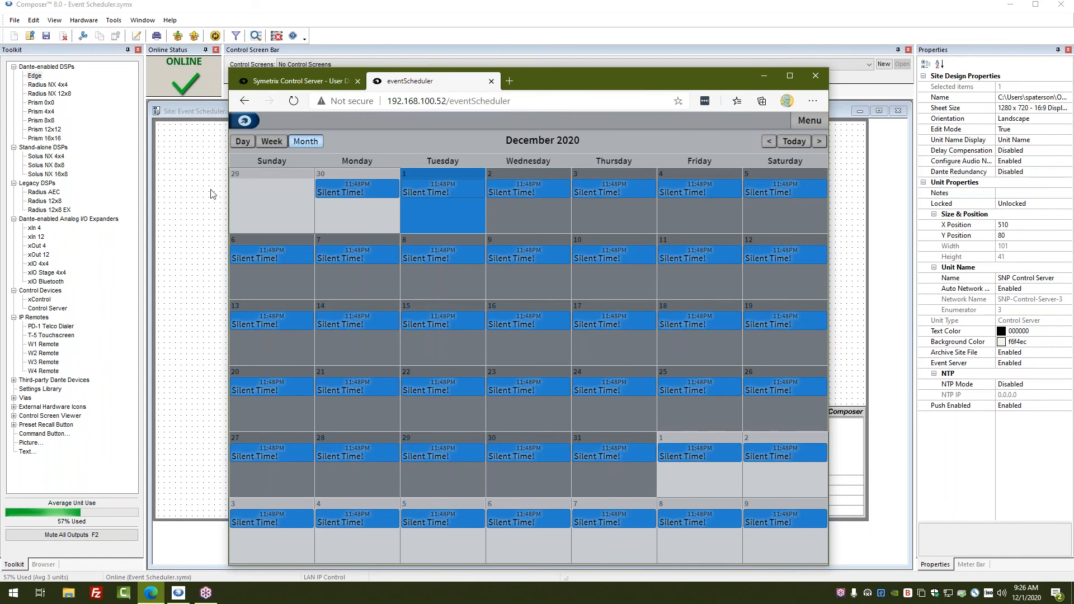
Cycle through Week, Day and Month views, then go from Today forward to May 2021.
click(272, 142)
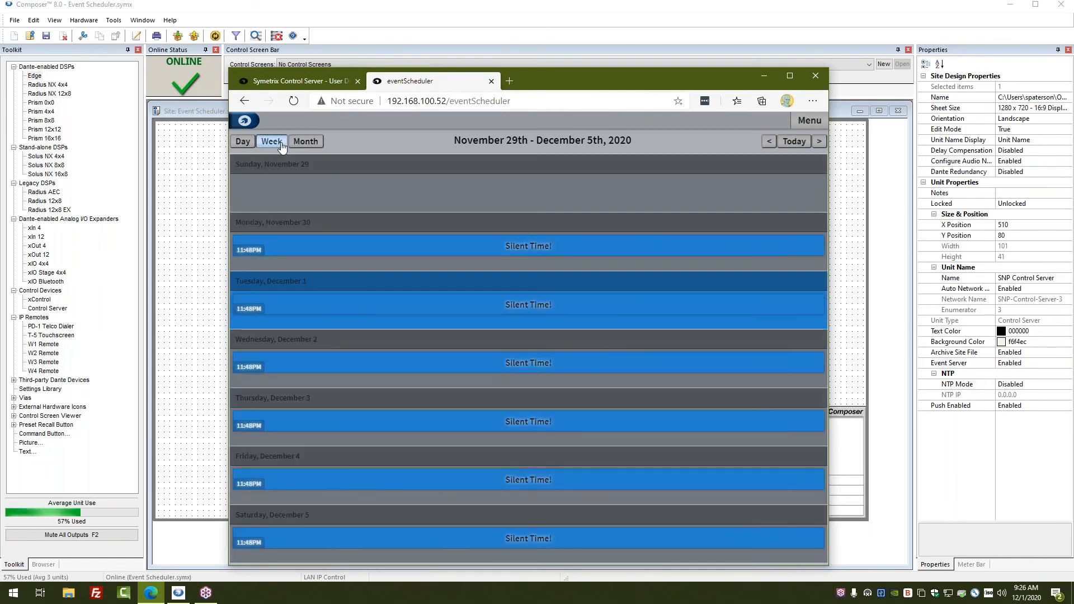
click(249, 145)
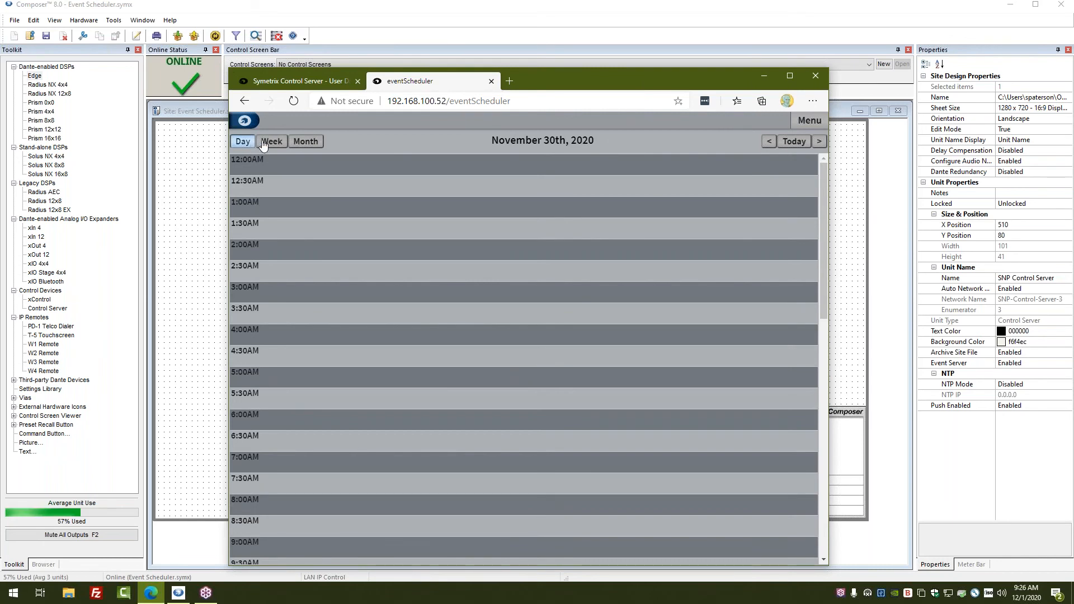
click(270, 143)
click(318, 145)
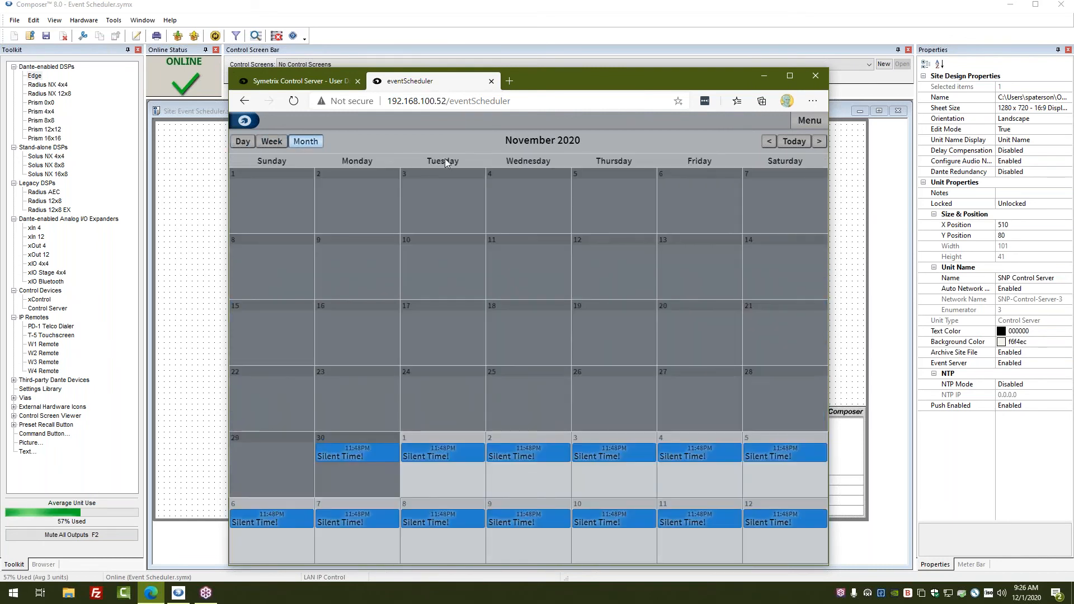
click(800, 143)
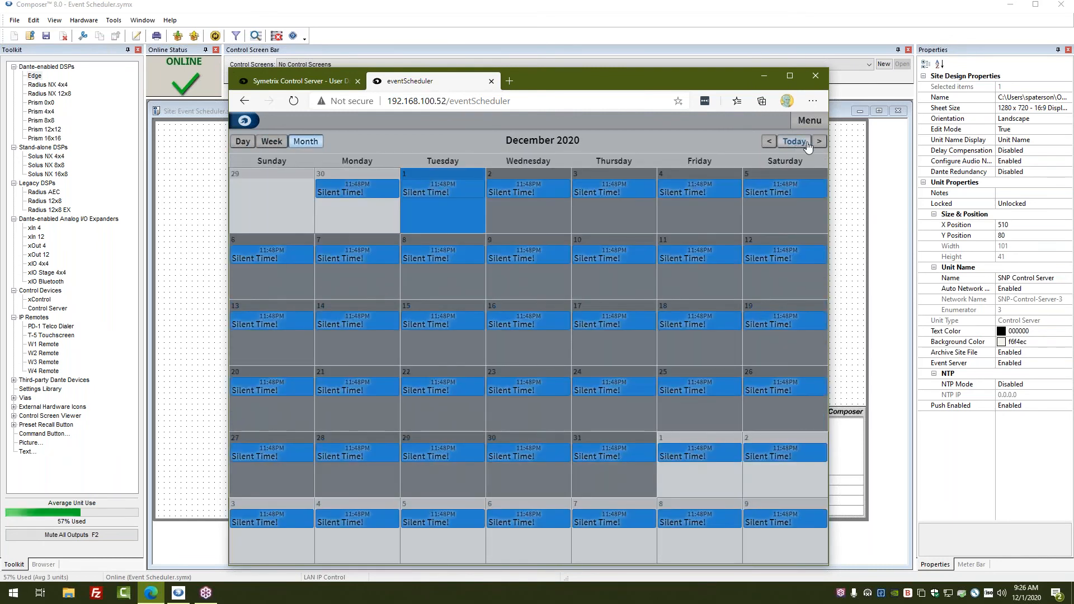
click(818, 145)
click(819, 145)
click(819, 144)
click(818, 145)
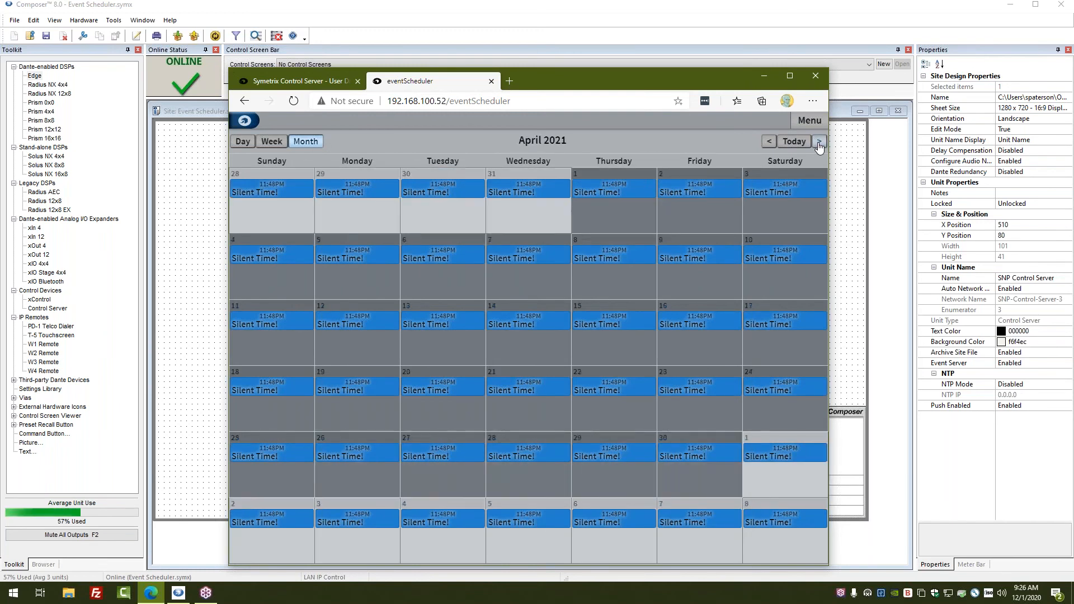
click(819, 145)
Open Edit Labels from the menu and cancel without changes.
click(809, 121)
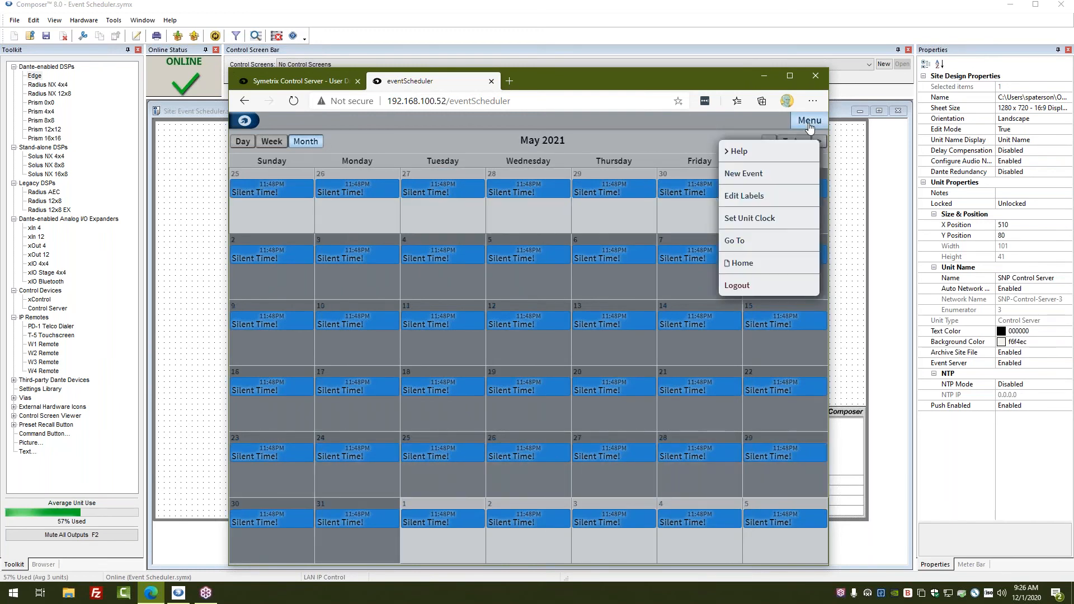
click(790, 200)
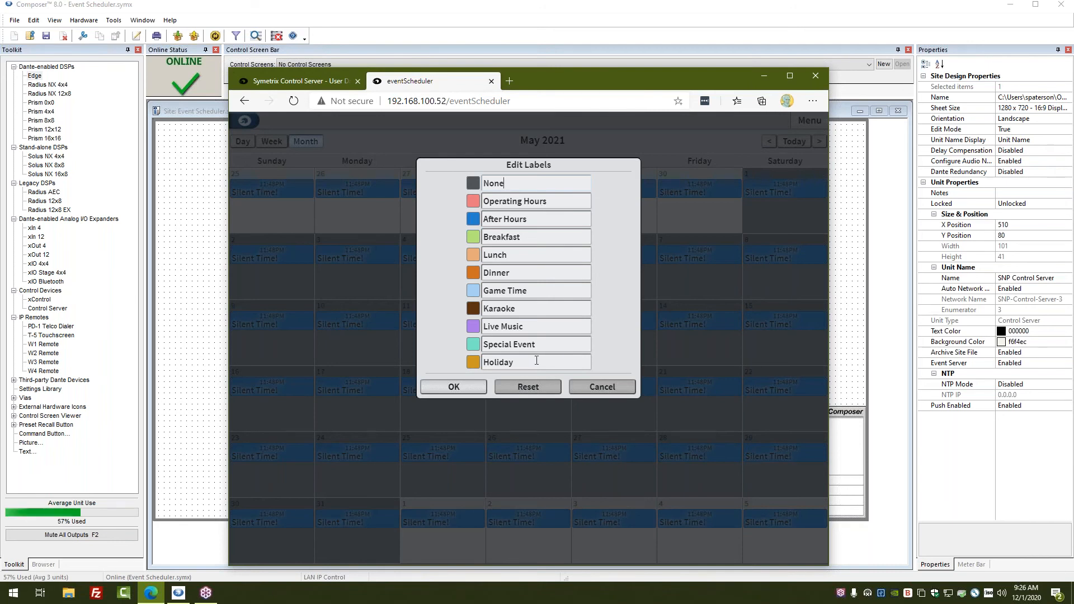
click(602, 387)
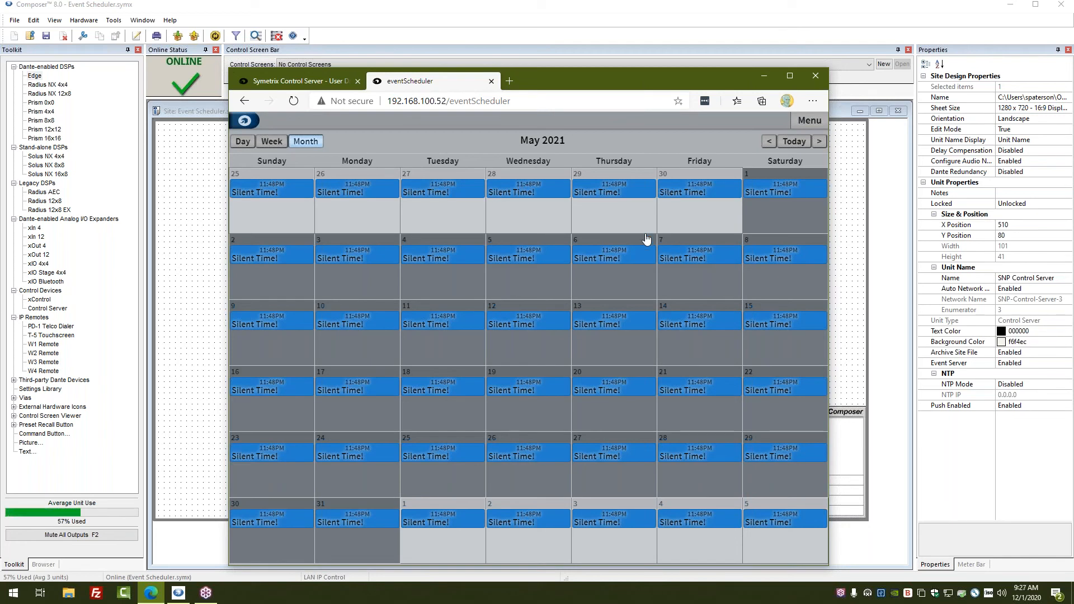
click(949, 196)
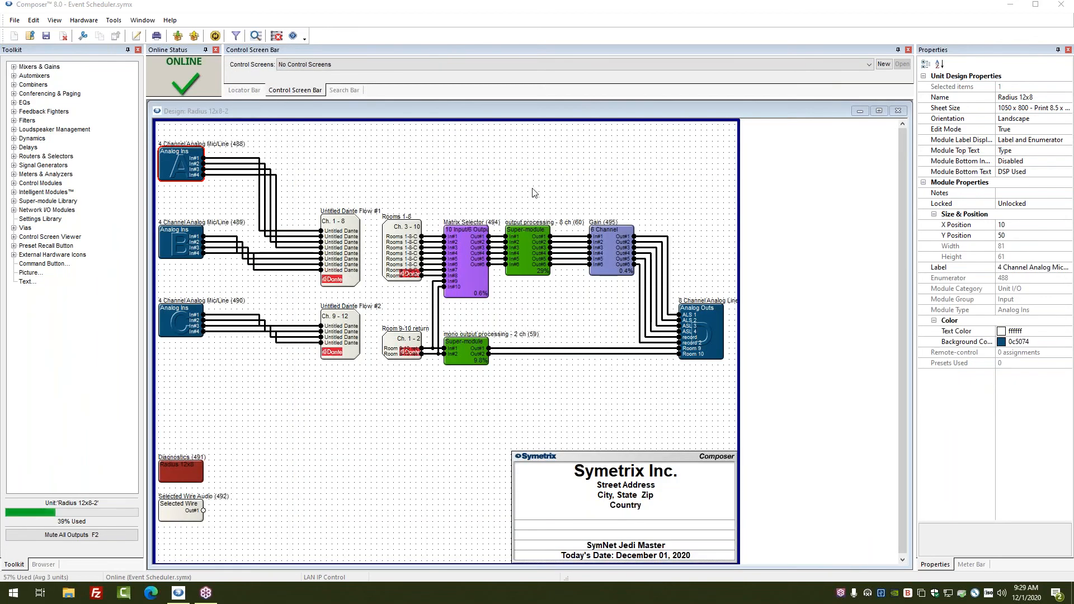
Open the control window of the 4 Channel Analog Mic/Line (488) Analog Ins module.
double_click(180, 166)
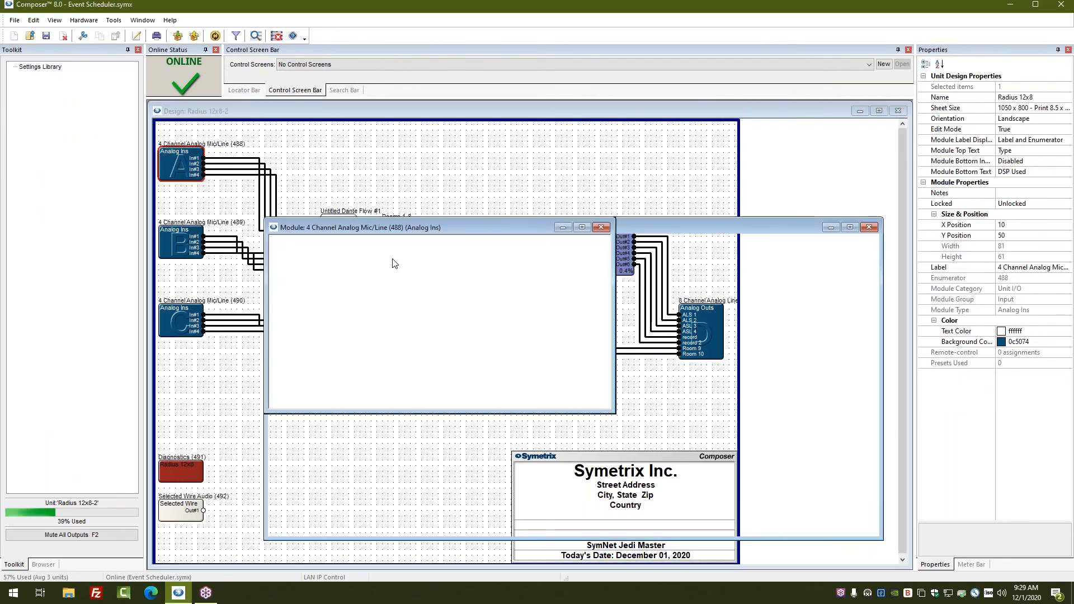